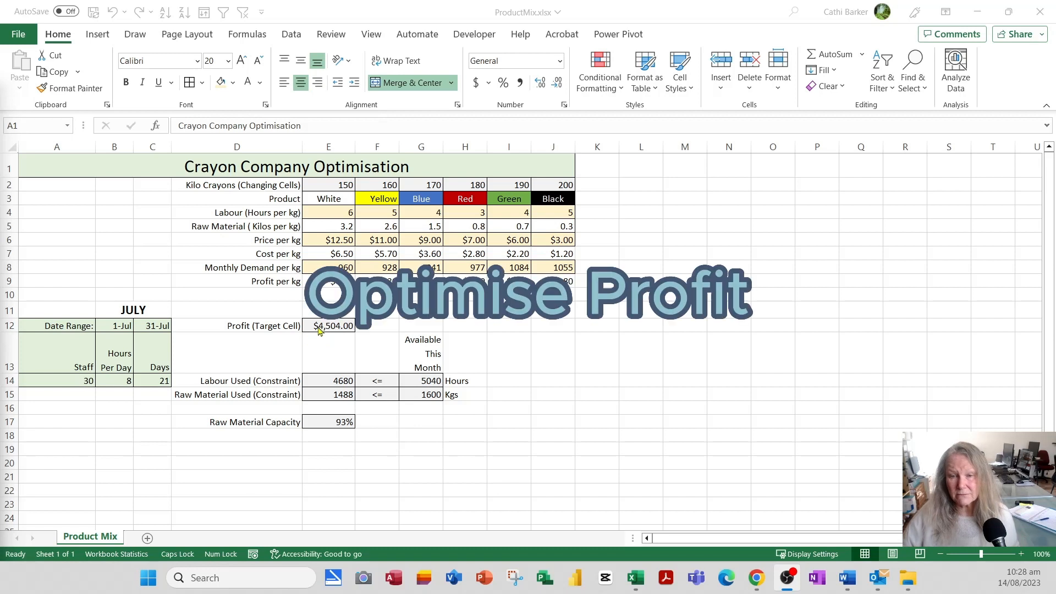
Make the $4,504.00 profit target in E12 bold.
{"action": "left_click", "coordinate": [336, 327]}
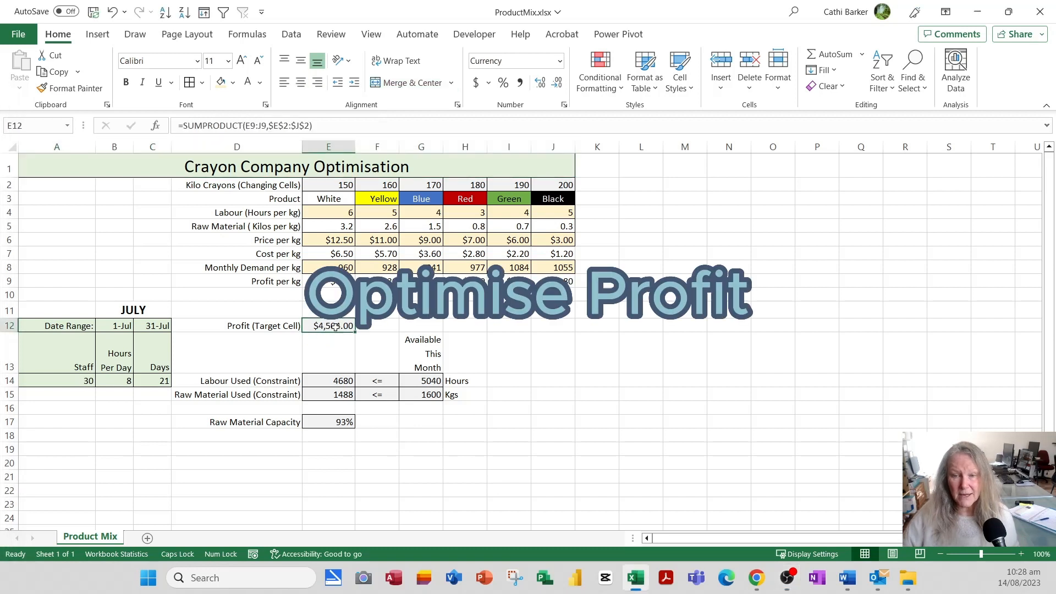
{"action": "left_click", "coordinate": [126, 82]}
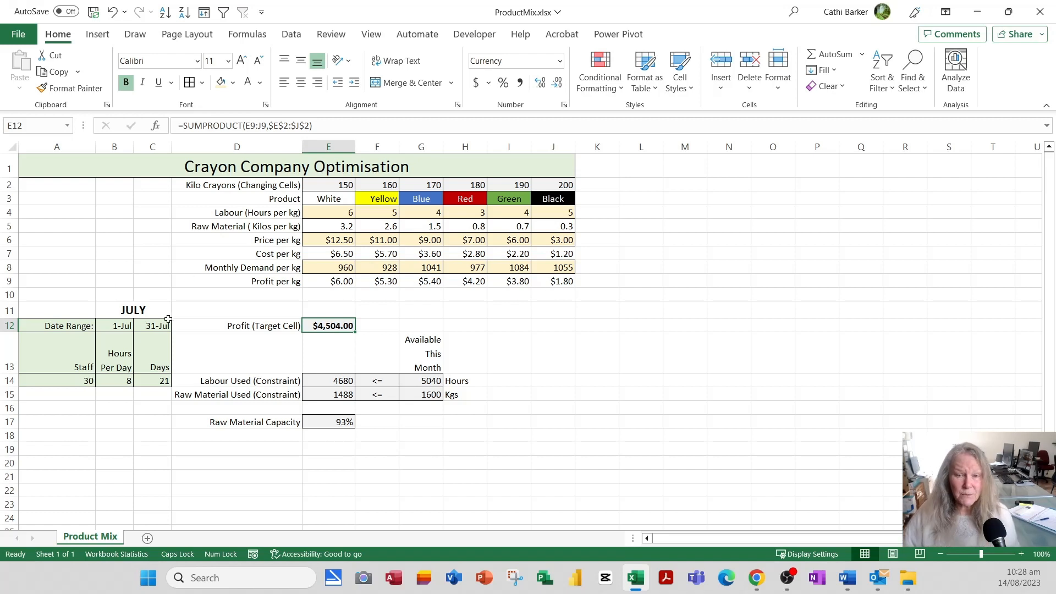
{"action": "left_click", "coordinate": [114, 327]}
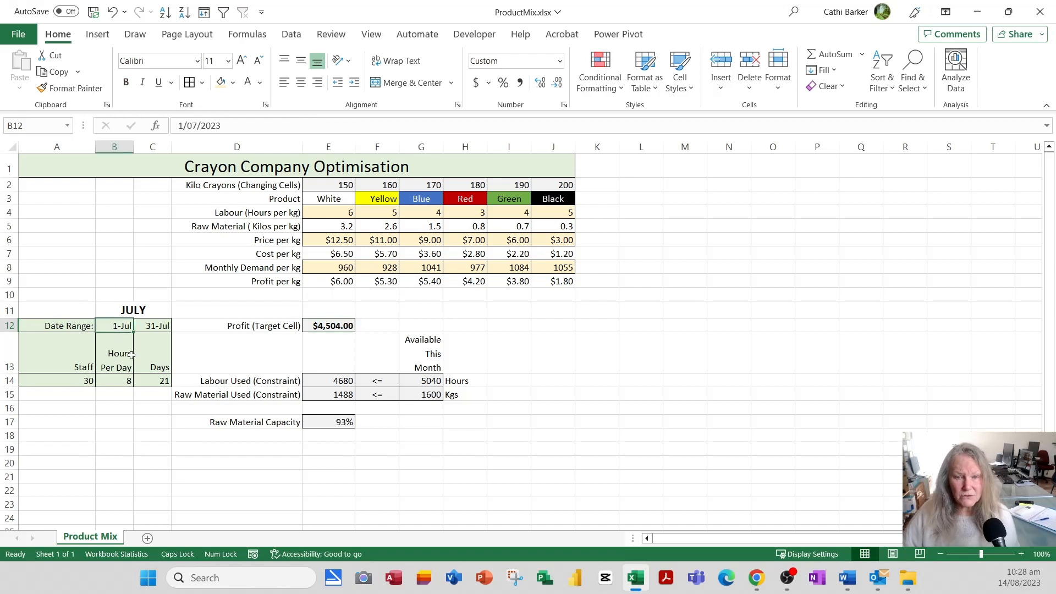
{"action": "left_click", "coordinate": [158, 328]}
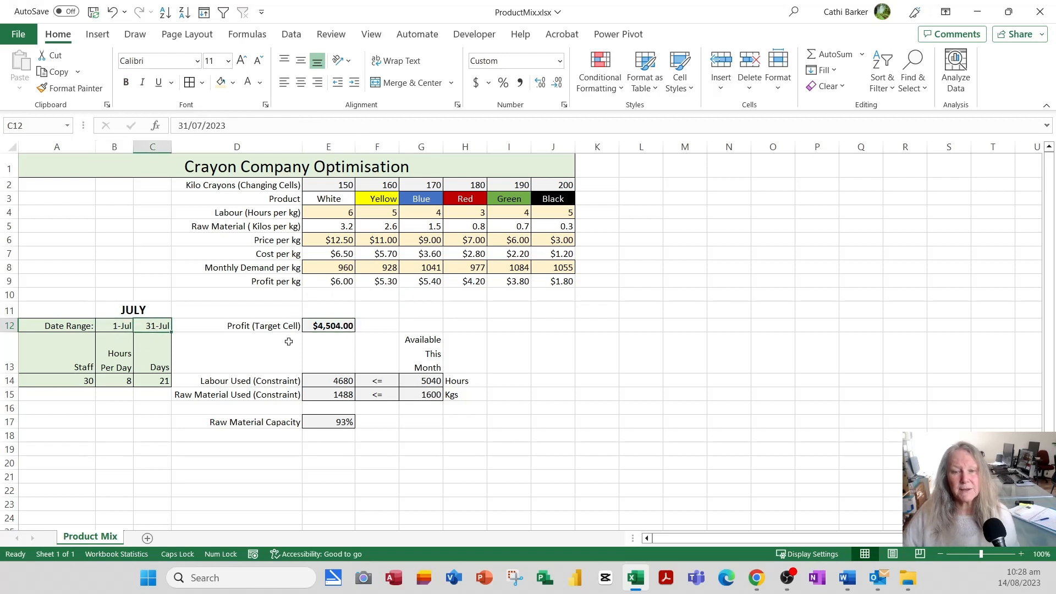
{"action": "left_click", "coordinate": [116, 328]}
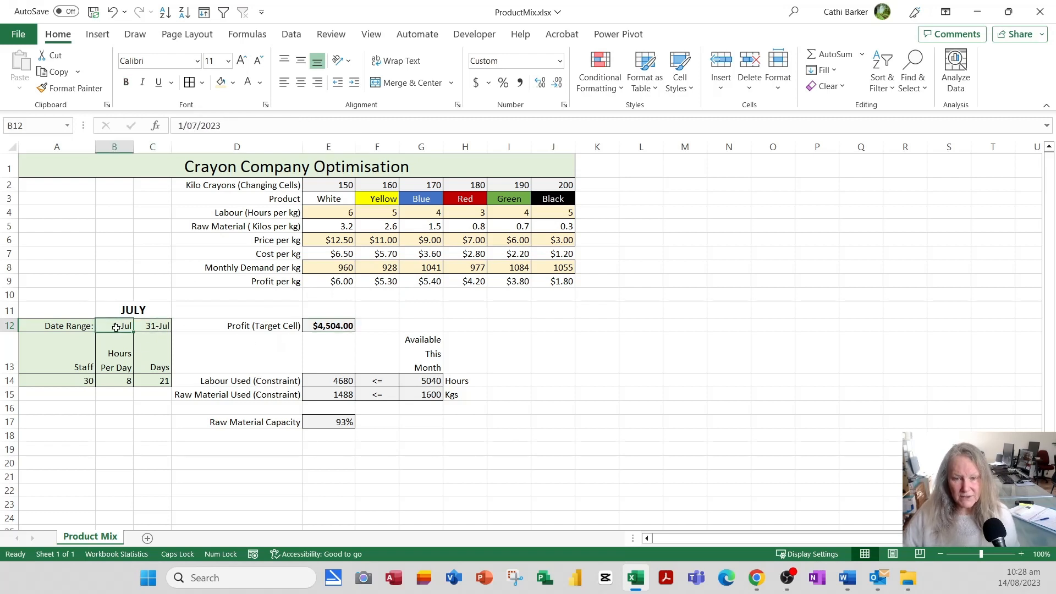
{"action": "left_click", "coordinate": [146, 326]}
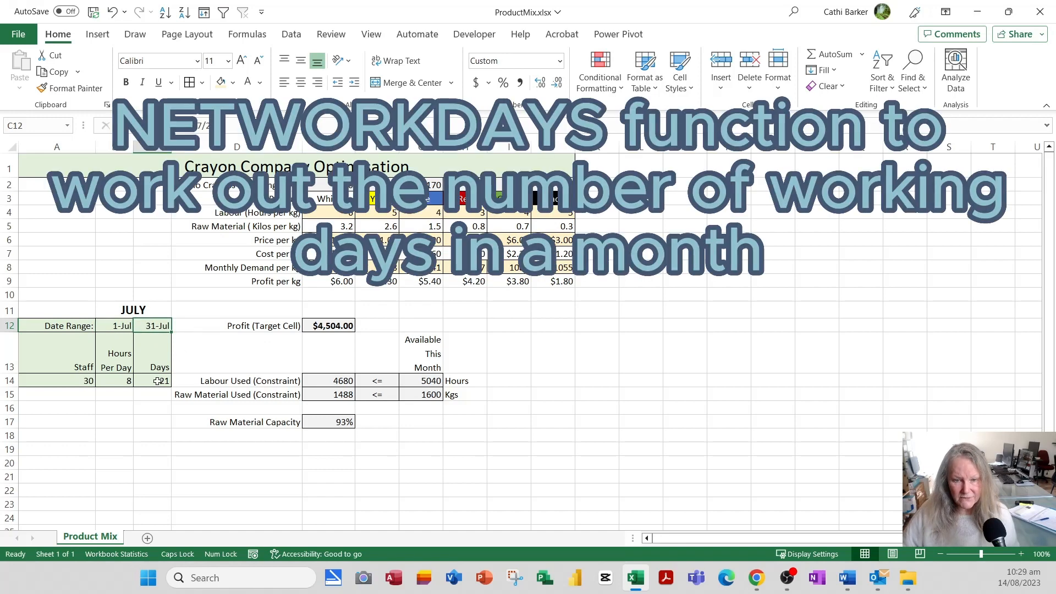
{"action": "double_click", "coordinate": [158, 381]}
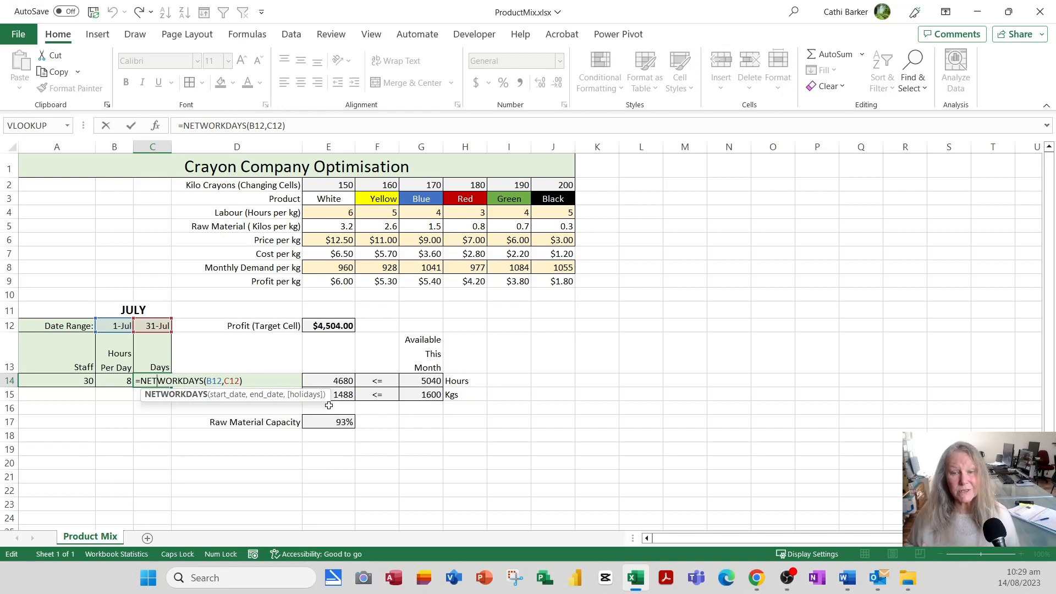
{"action": "key", "text": "Escape"}
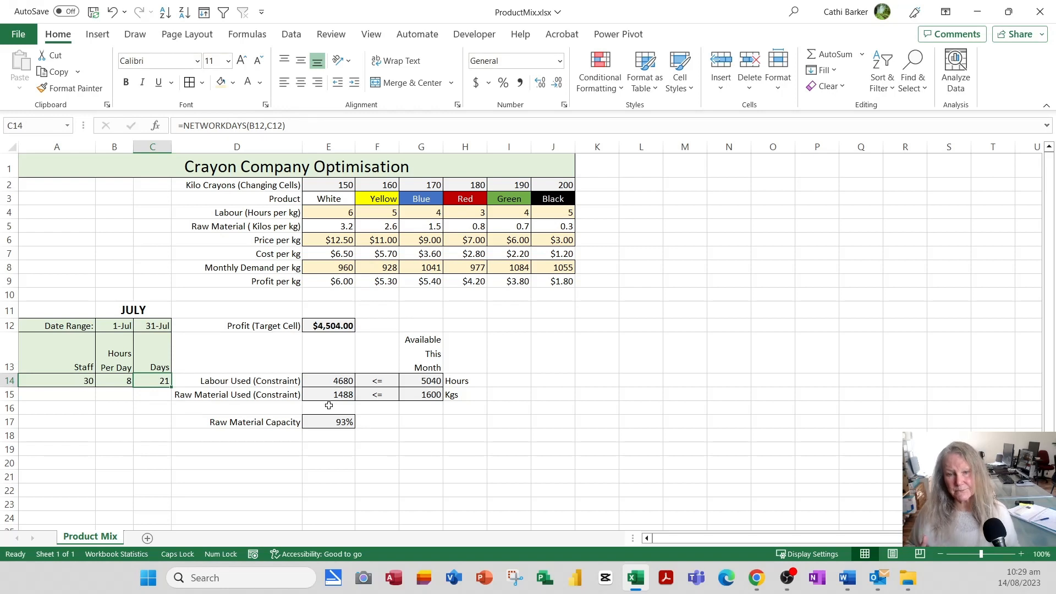
{"action": "left_click", "coordinate": [119, 382]}
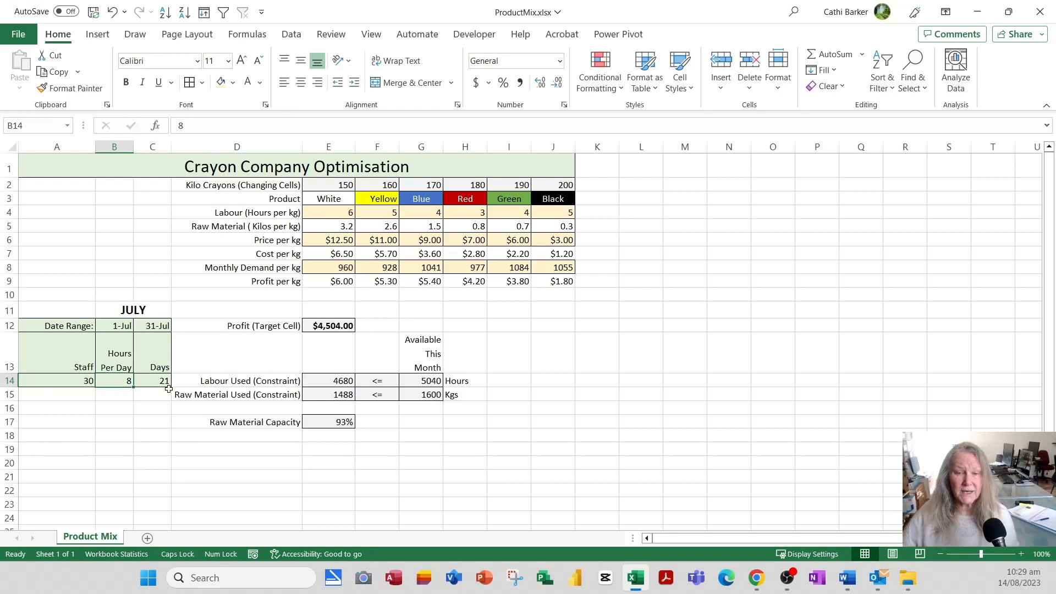
{"action": "left_click", "coordinate": [67, 380]}
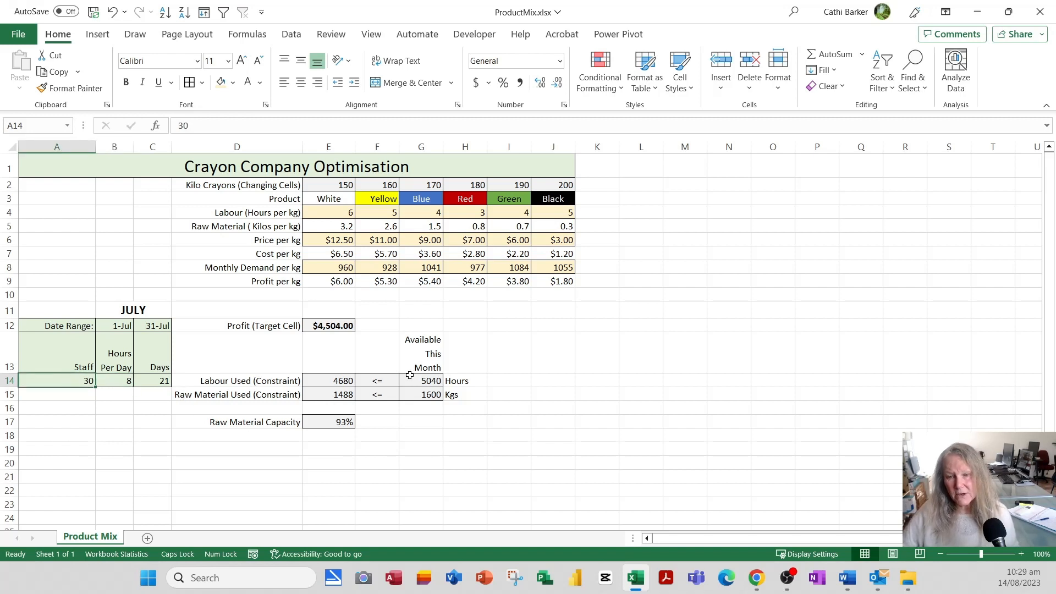
{"action": "left_click", "coordinate": [429, 381]}
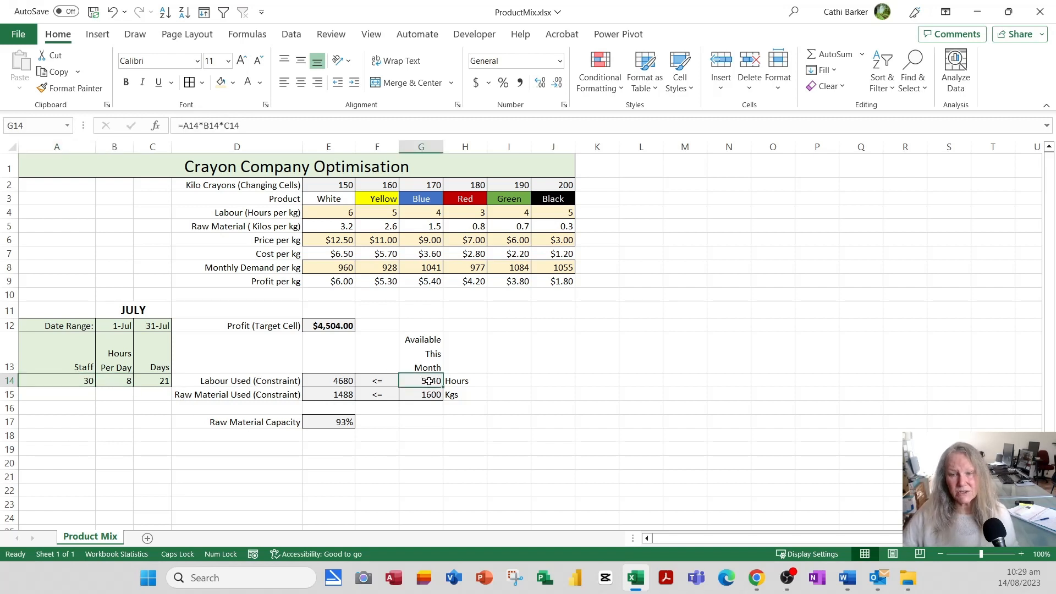
{"action": "double_click", "coordinate": [430, 381]}
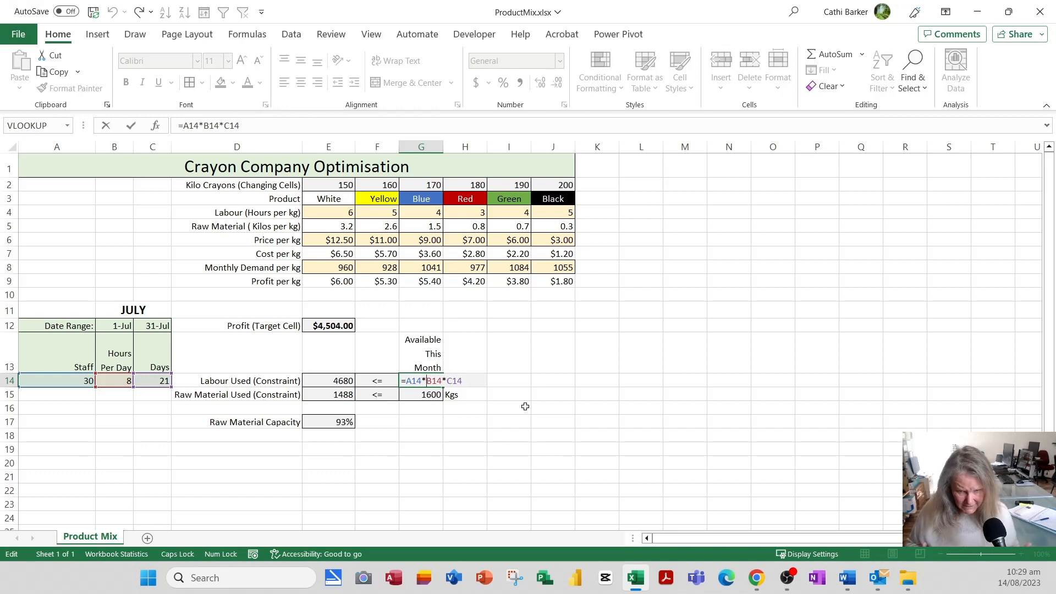
{"action": "key", "text": "Return"}
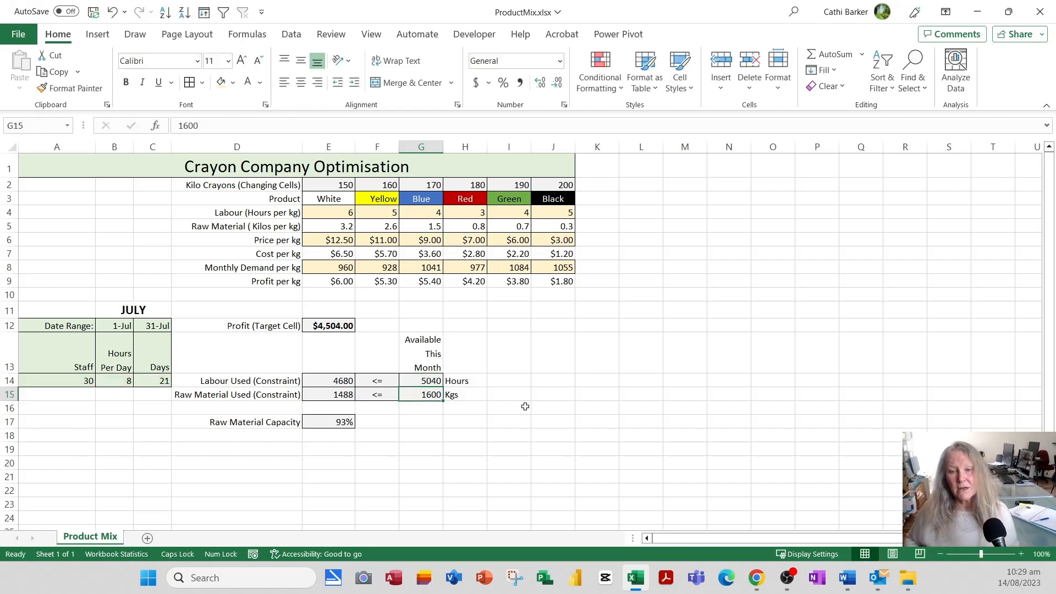
{"action": "left_click", "coordinate": [434, 383]}
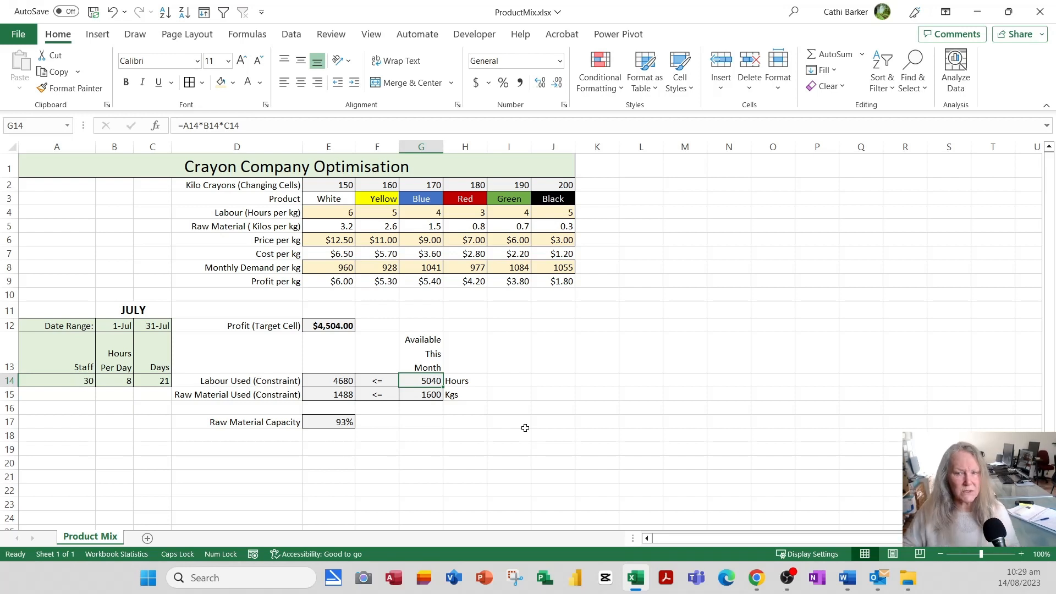
{"action": "left_click", "coordinate": [339, 184]}
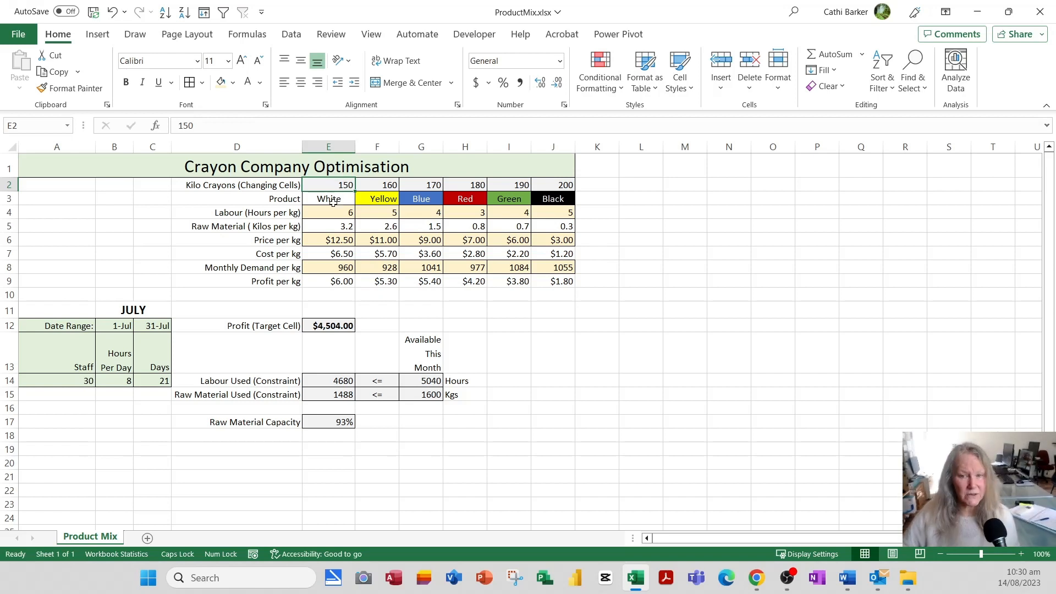
{"action": "left_click", "coordinate": [379, 187]}
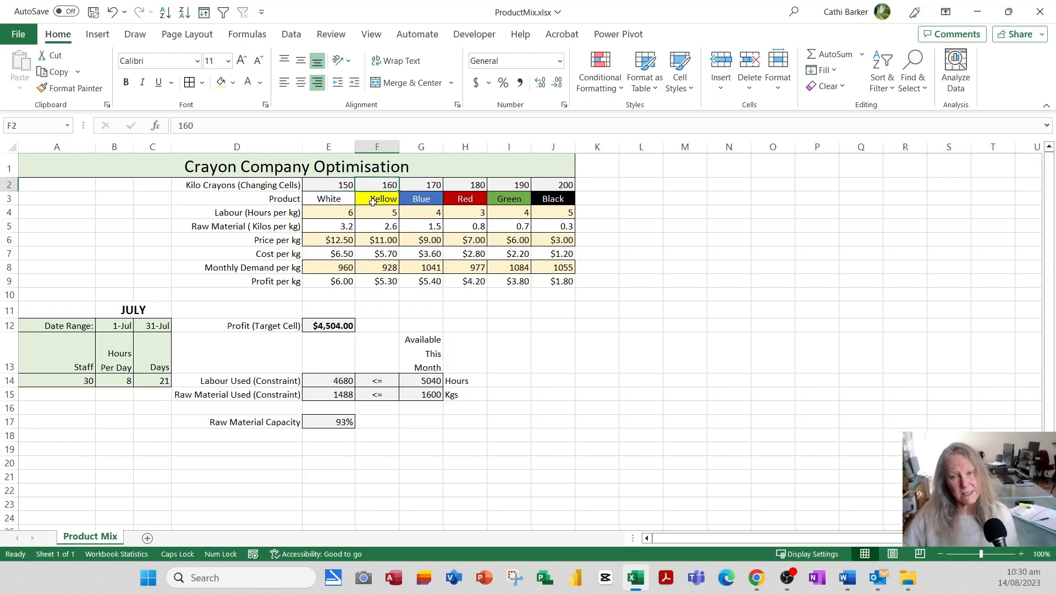
{"action": "left_click", "coordinate": [428, 186]}
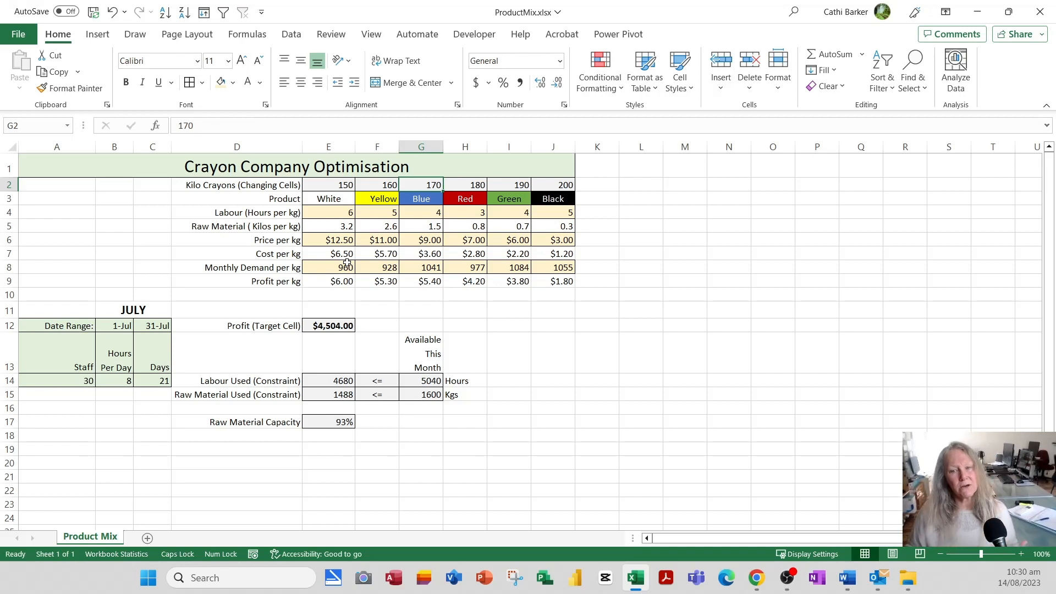
{"action": "left_click", "coordinate": [338, 213]}
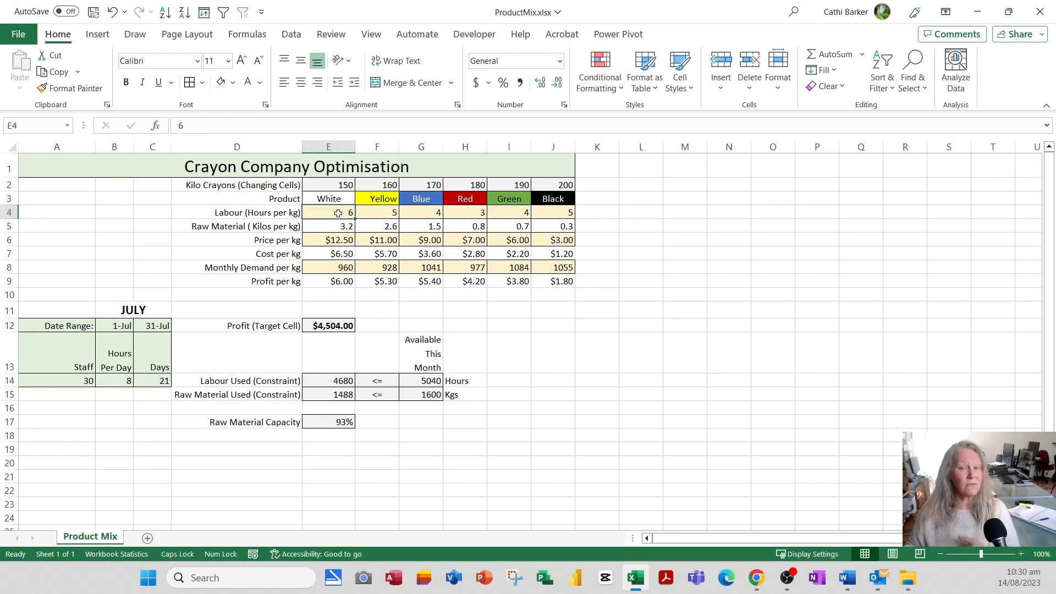
{"action": "left_click", "coordinate": [392, 214]}
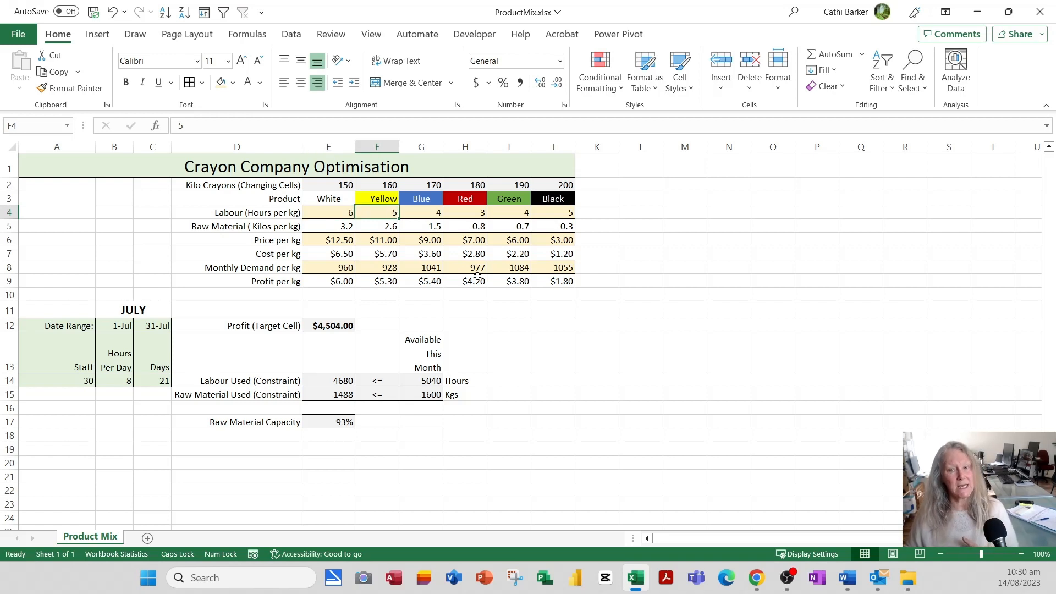
{"action": "left_click", "coordinate": [435, 215]}
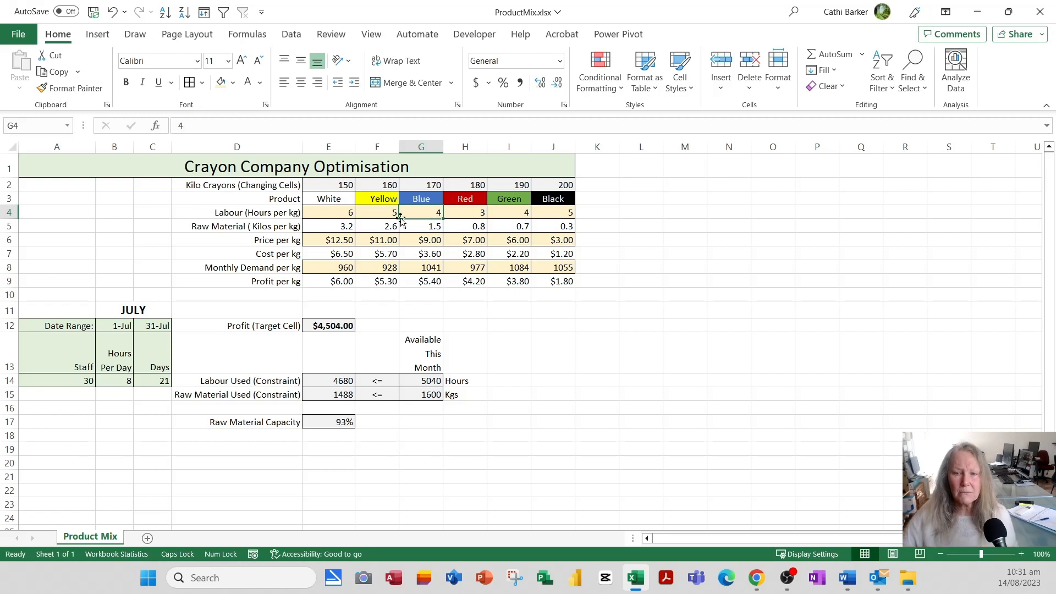
{"action": "left_click", "coordinate": [349, 226]}
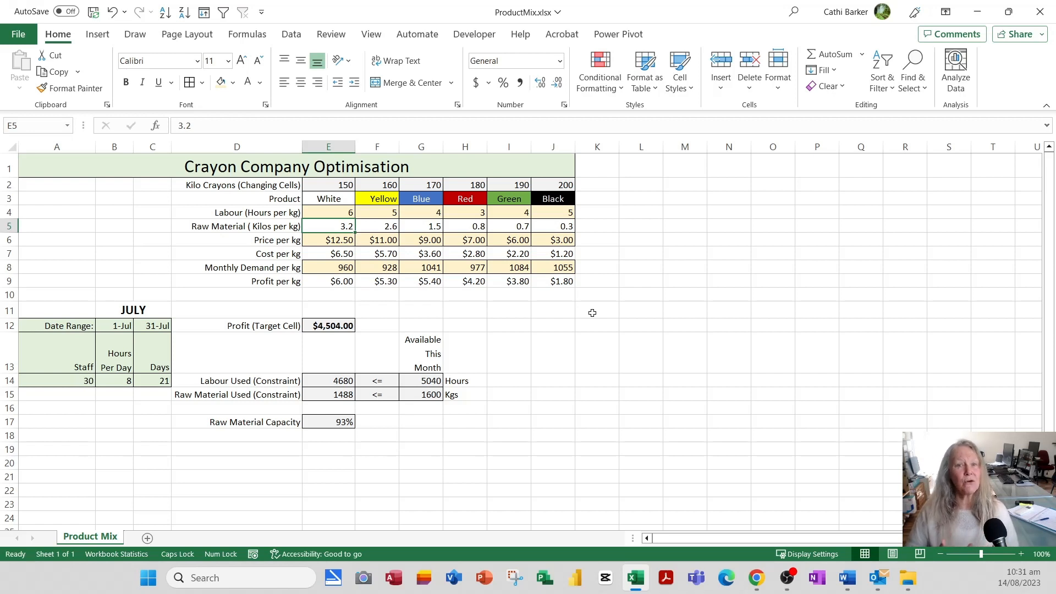
{"action": "key", "text": "Right"}
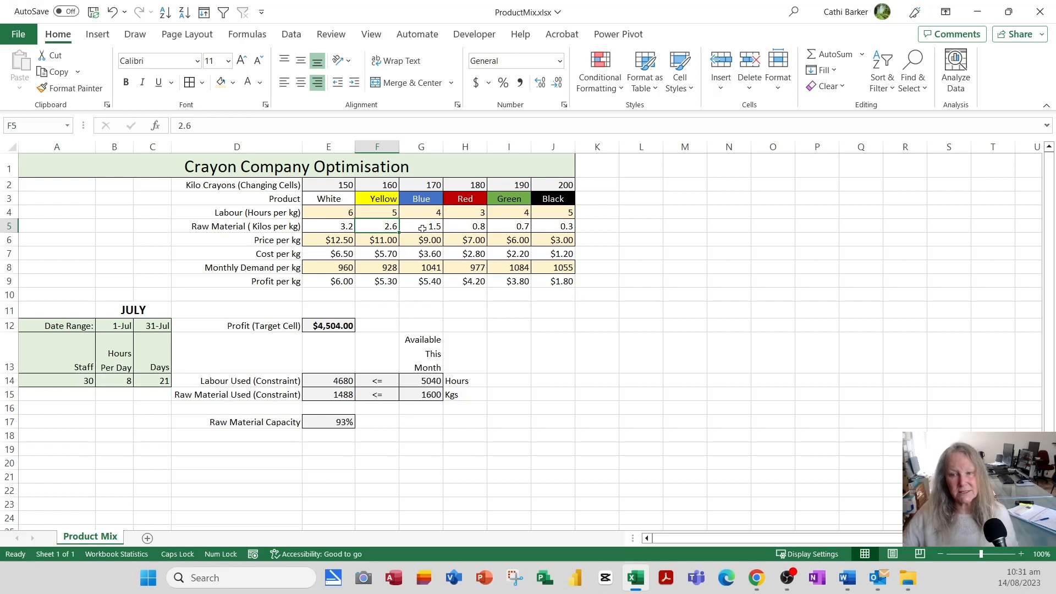
{"action": "left_click", "coordinate": [344, 227]}
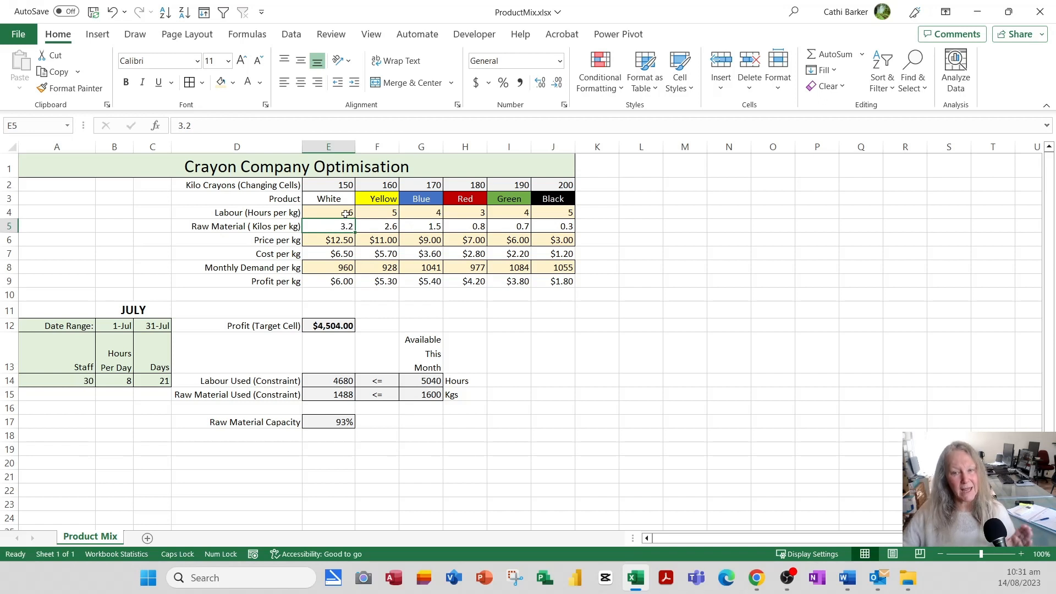
{"action": "left_click", "coordinate": [345, 214]}
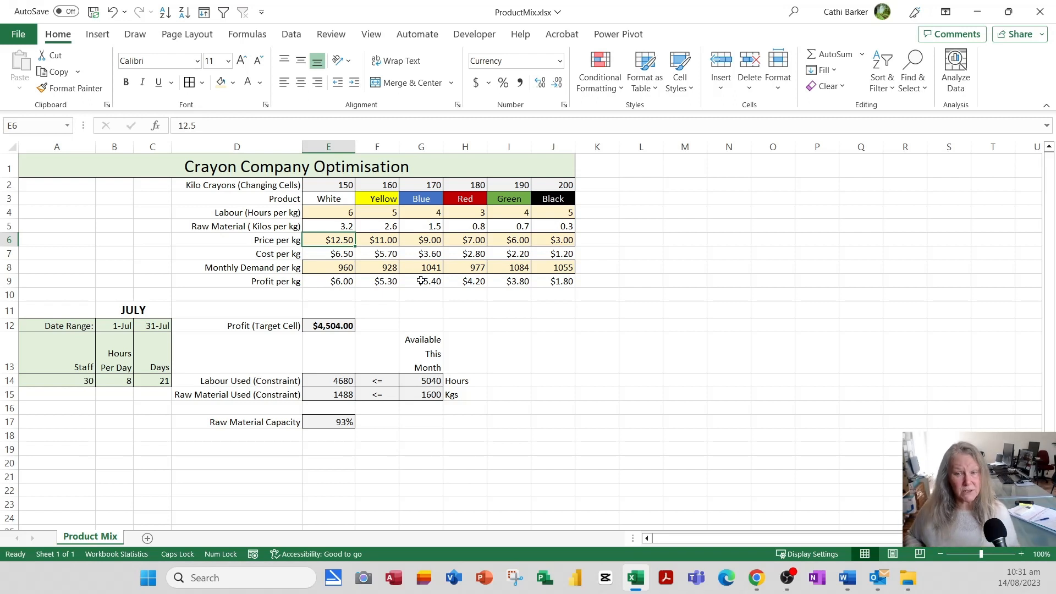
{"action": "key", "text": "Right"}
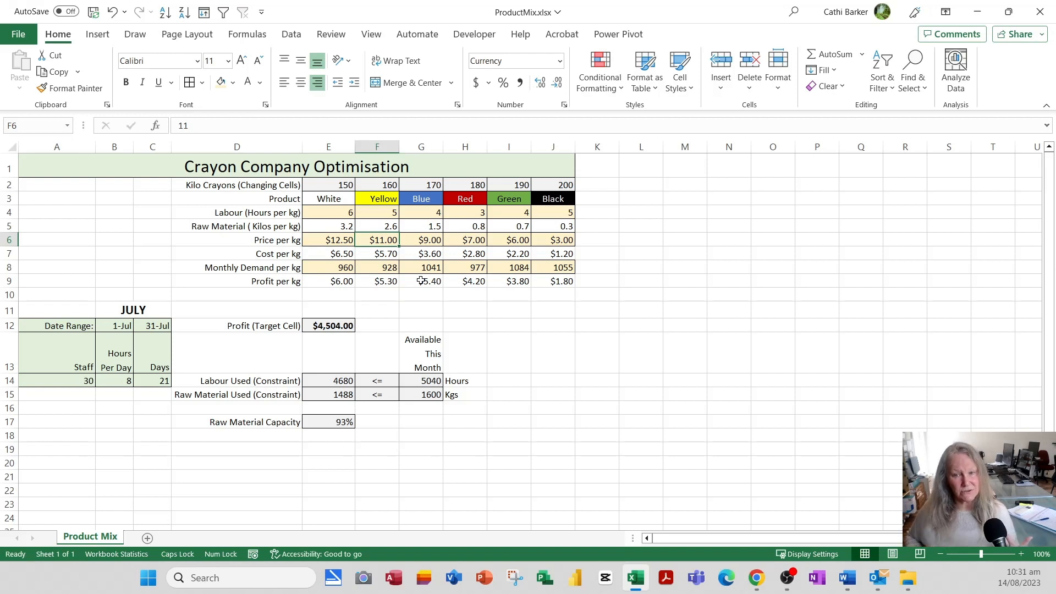
{"action": "key", "text": "Right"}
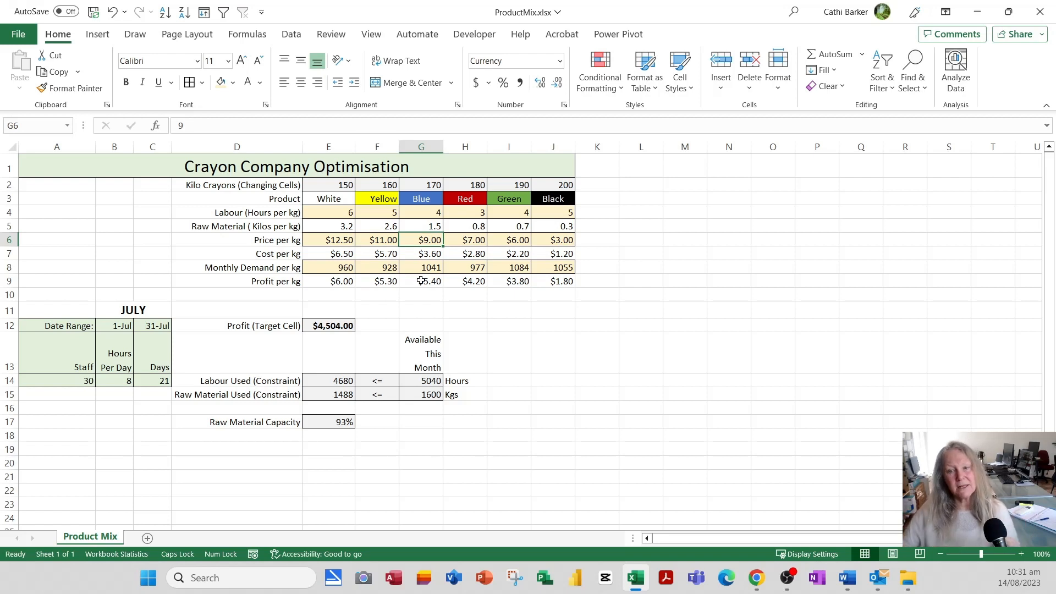
{"action": "left_click", "coordinate": [343, 257]}
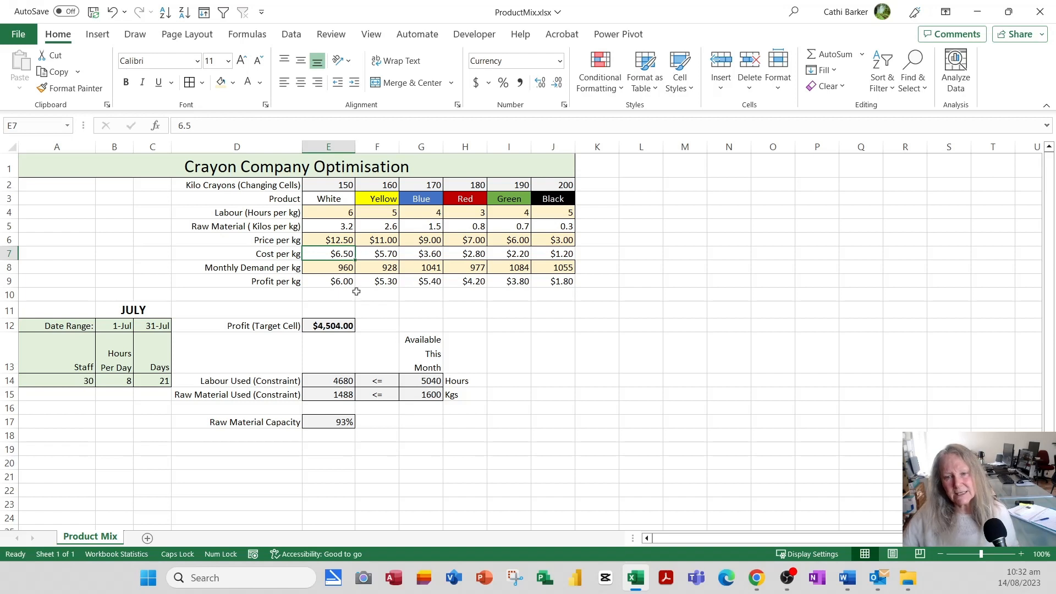
{"action": "left_click", "coordinate": [340, 281]}
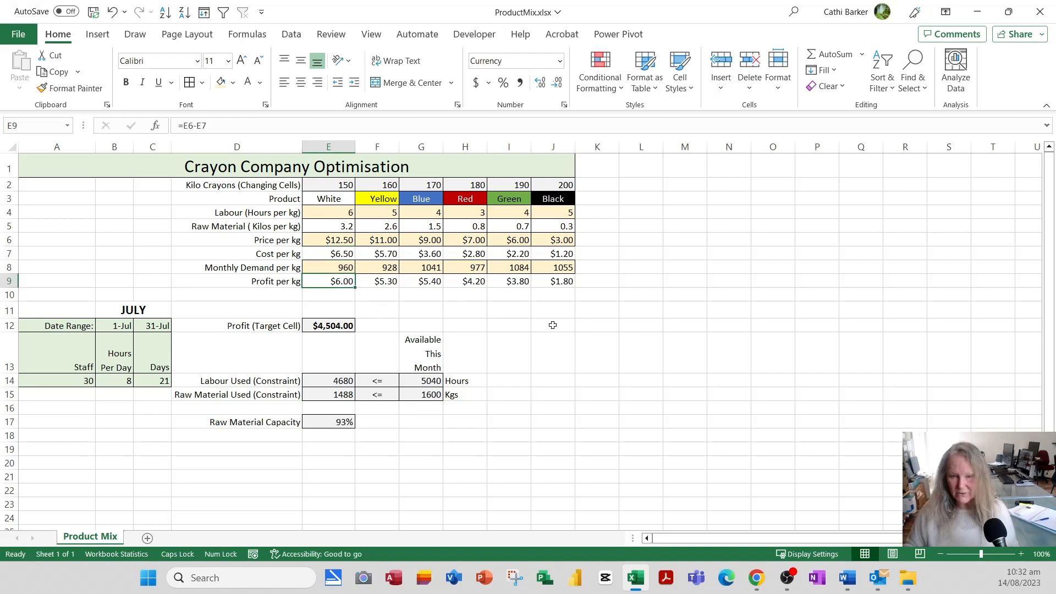
Enter the profit-per-kg formula =E6-E7 in E9.
{"action": "type", "text": "="}
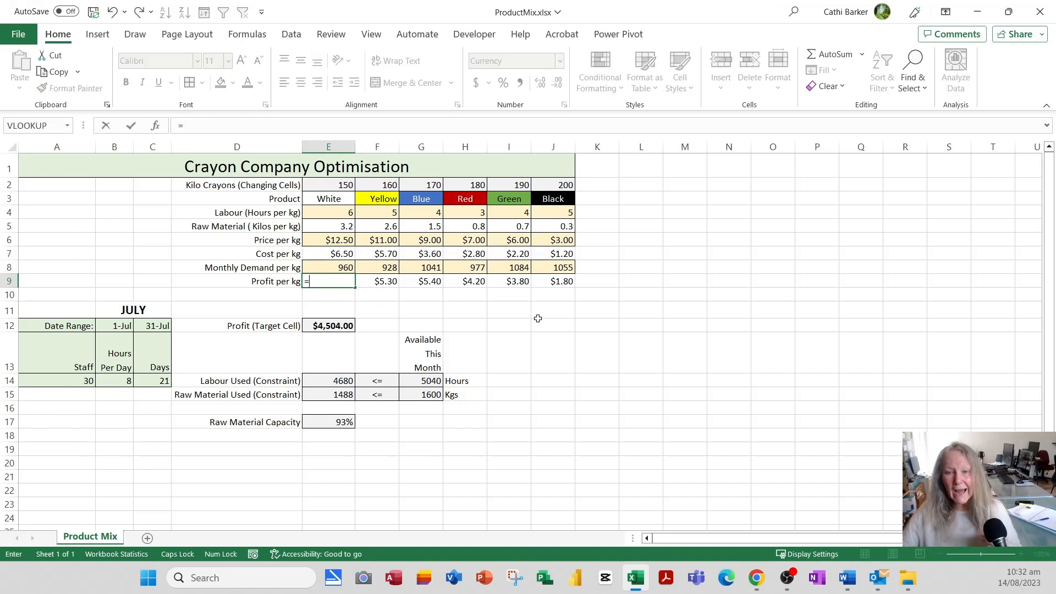
{"action": "left_click", "coordinate": [339, 240]}
{"action": "type", "text": "-"}
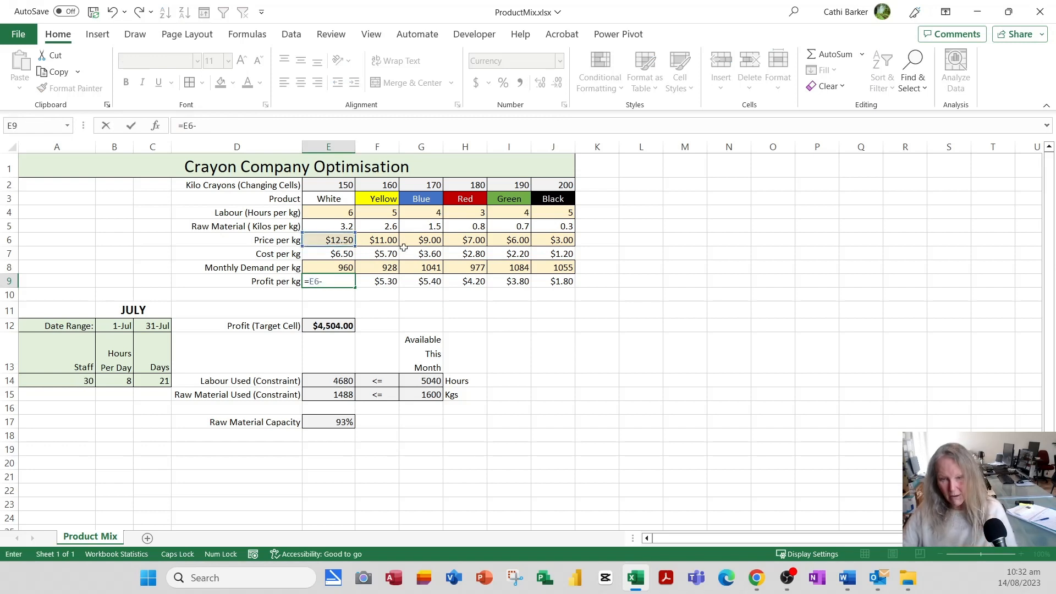
{"action": "left_click", "coordinate": [334, 254]}
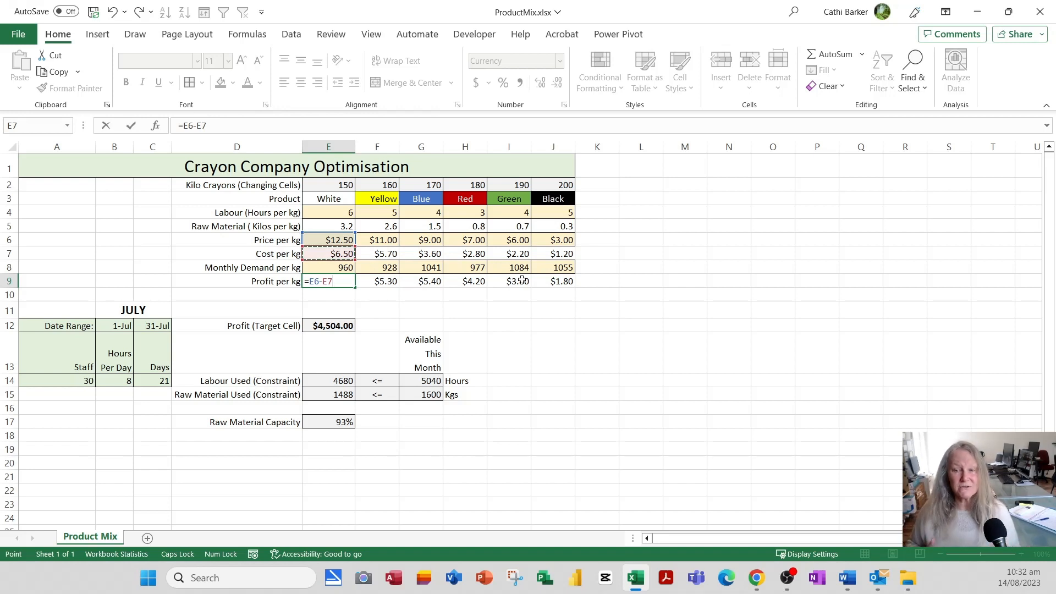
{"action": "key", "text": "Return"}
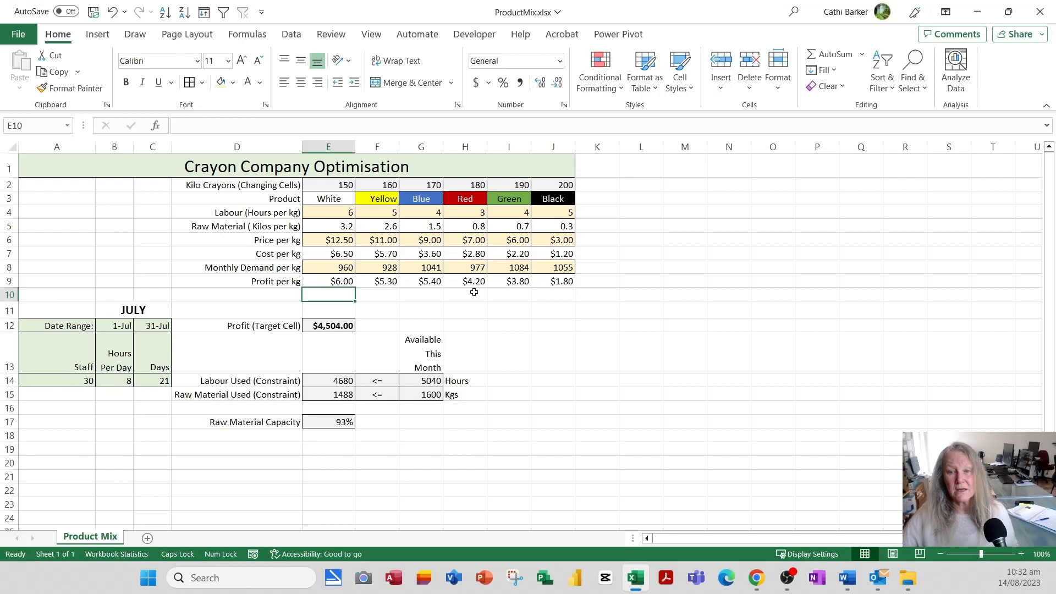
Copy the profit formula across row 9 from E9 to J9.
{"action": "left_click", "coordinate": [321, 281]}
{"action": "left_click_drag", "start_coordinate": [356, 287], "coordinate": [561, 290]}
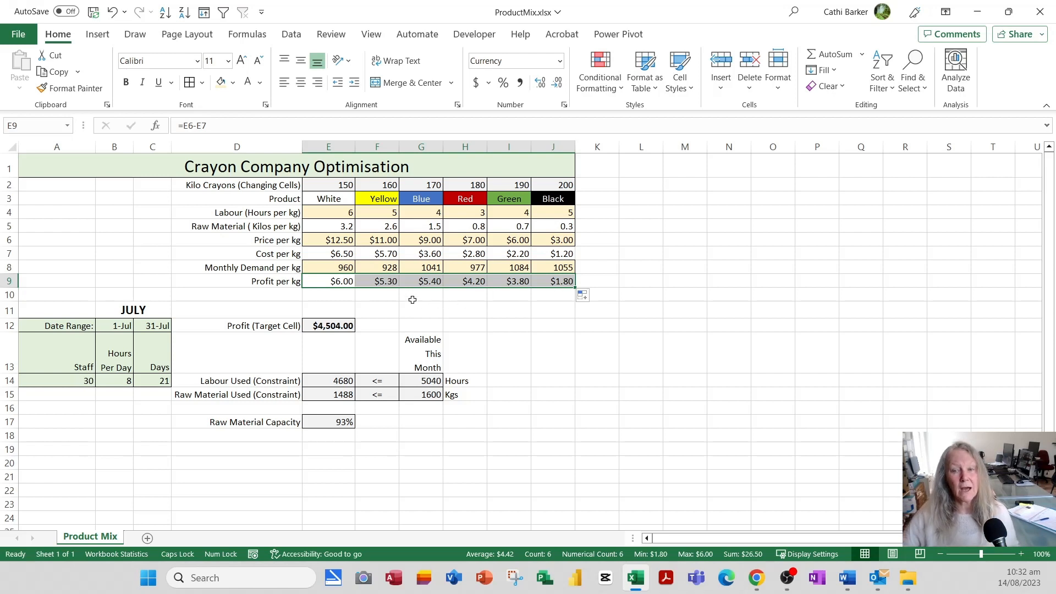
{"action": "left_click", "coordinate": [346, 283]}
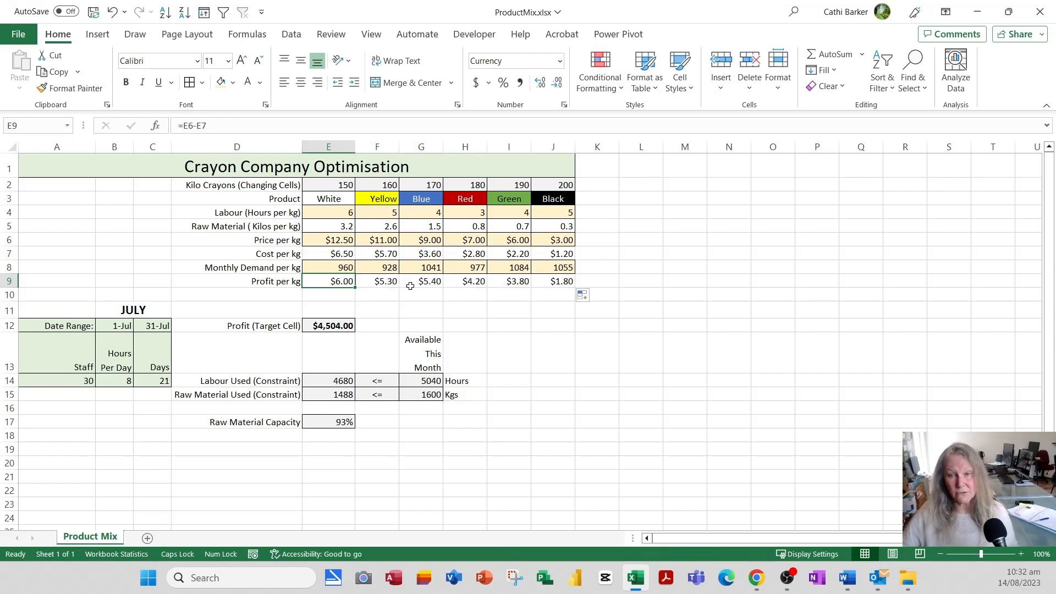
{"action": "left_click_drag", "start_coordinate": [344, 284], "coordinate": [550, 282]}
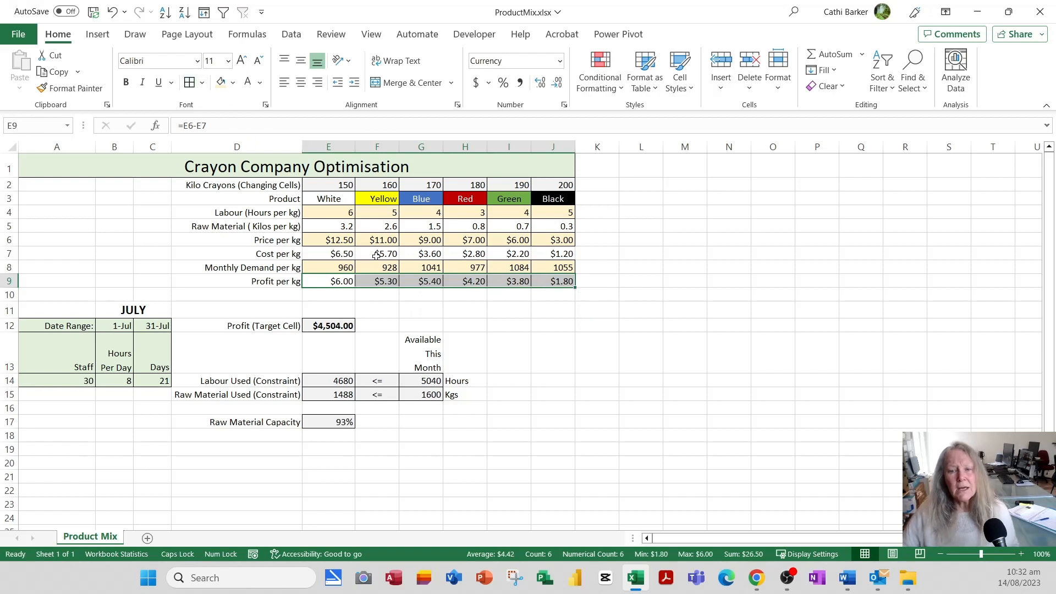
Review the monthly demand in row 8: 960 White, 928 Yellow, 1041 Blue.
{"action": "left_click", "coordinate": [342, 266]}
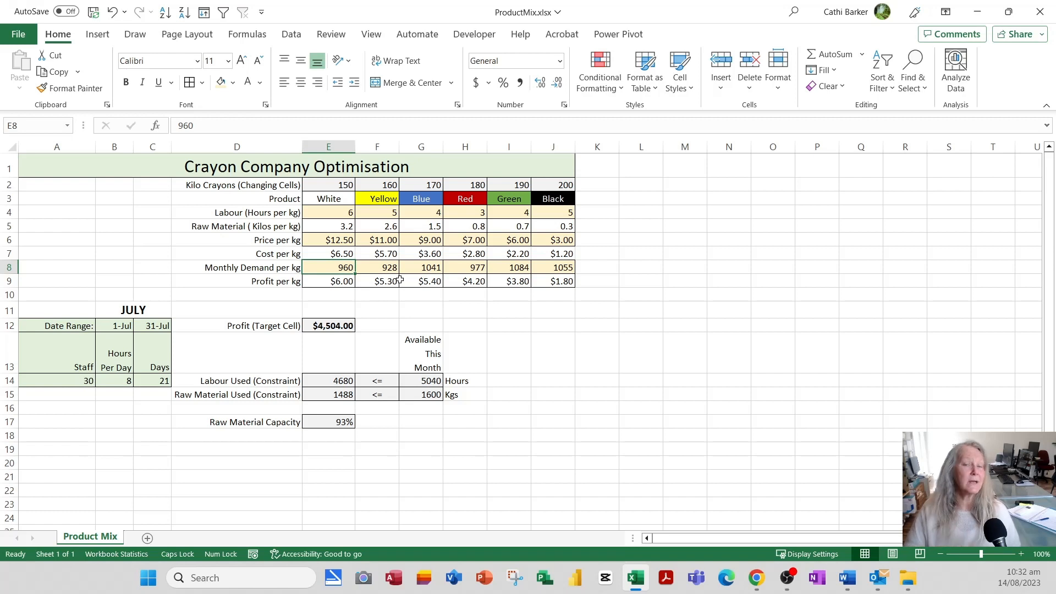
{"action": "key", "text": "Right"}
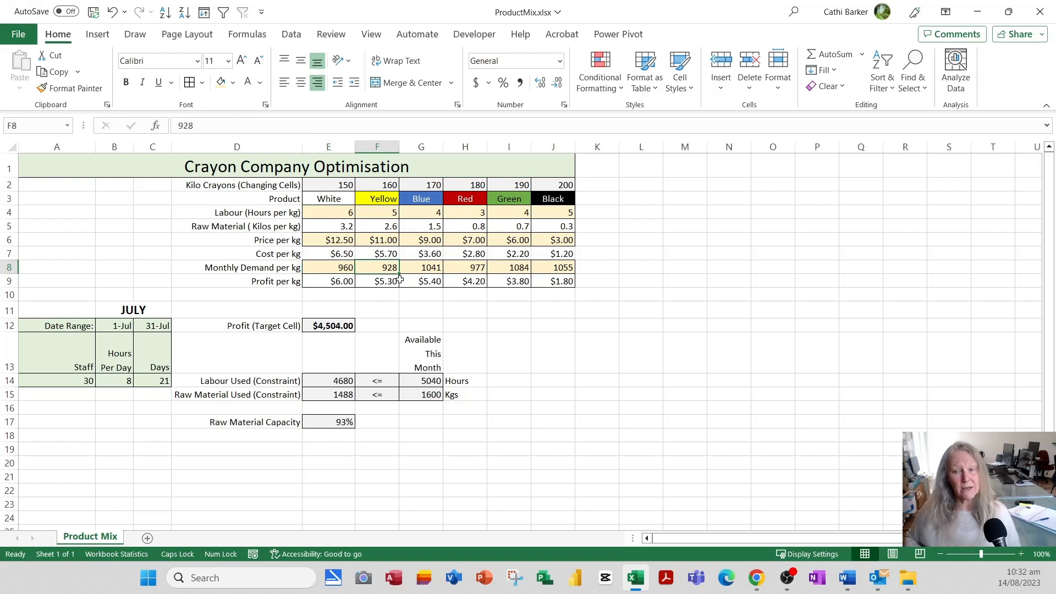
{"action": "key", "text": "Right"}
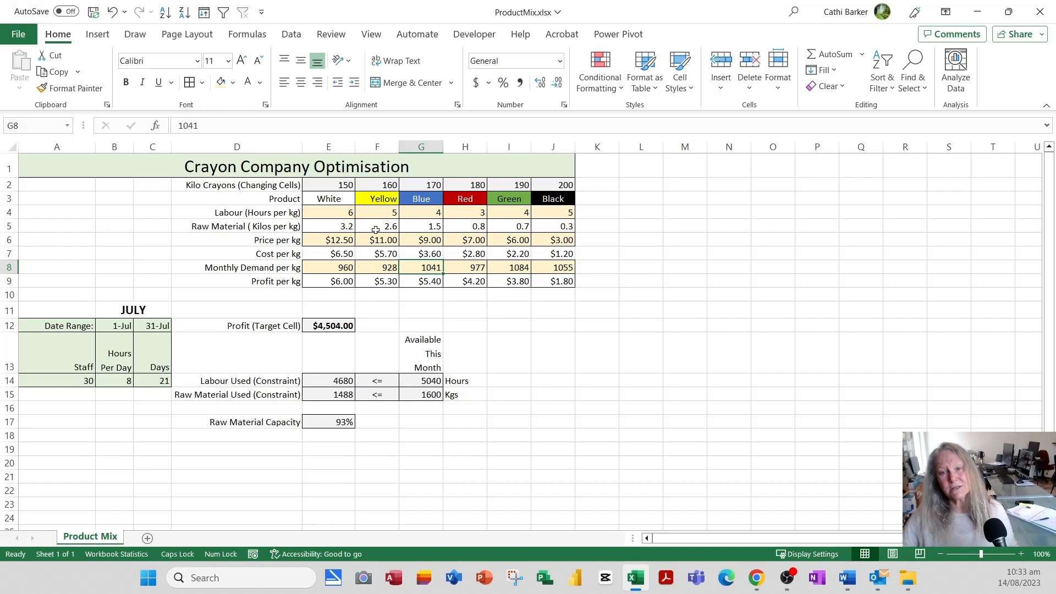
Fill the crayon quantity cells E2:J2 light blue, then check the E12 profit formula.
{"action": "left_click_drag", "start_coordinate": [326, 186], "coordinate": [550, 183]}
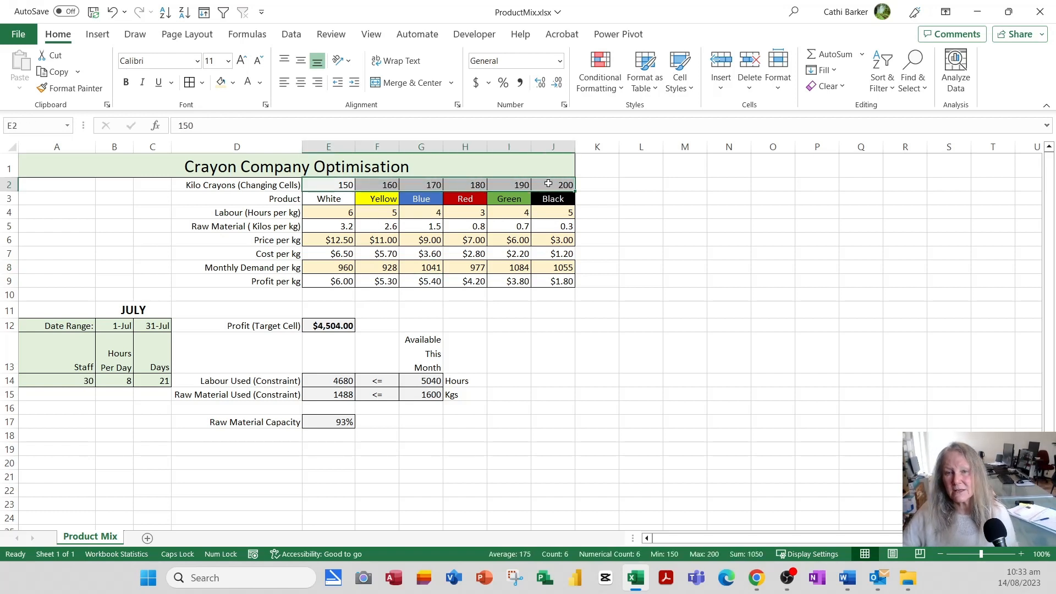
{"action": "left_click", "coordinate": [233, 83]}
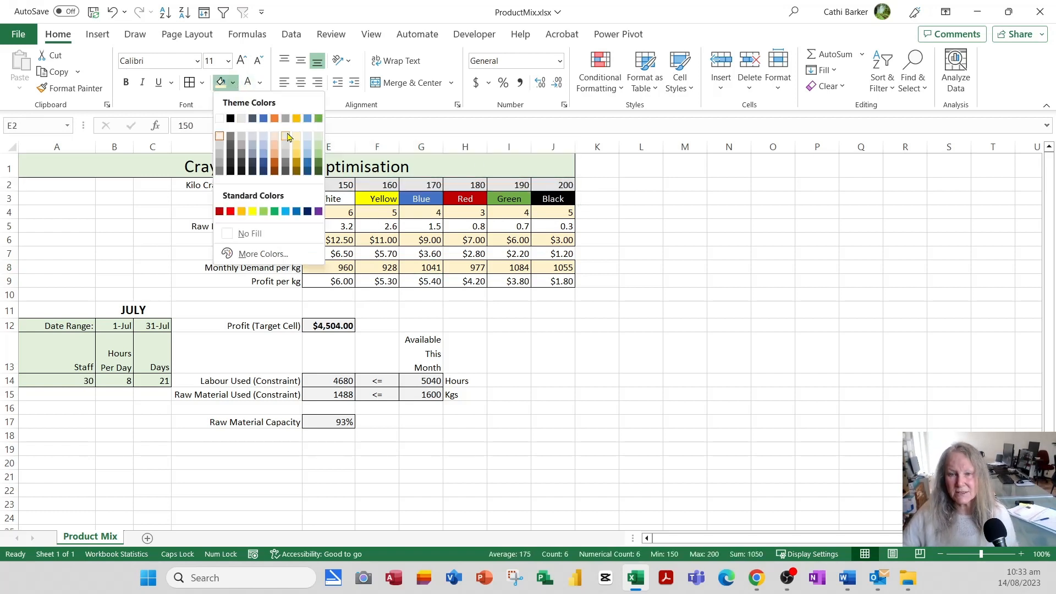
{"action": "left_click", "coordinate": [311, 139]}
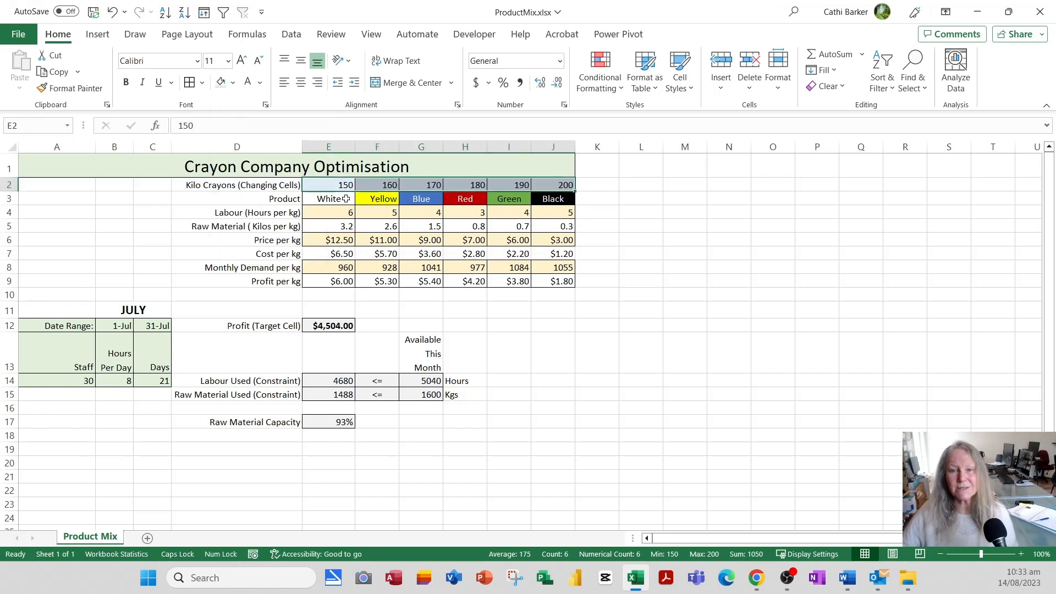
{"action": "left_click", "coordinate": [600, 240]}
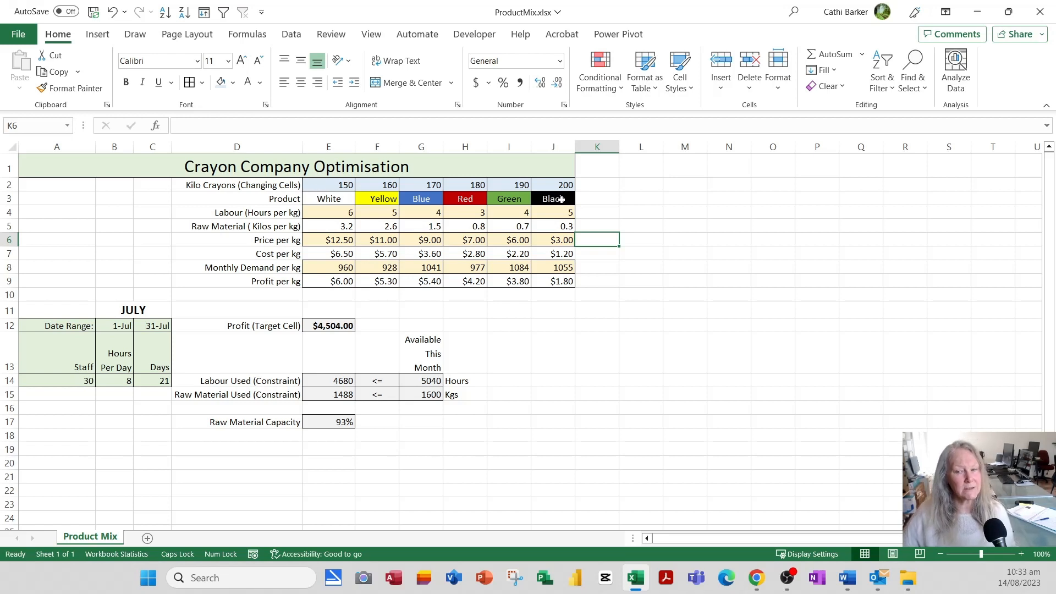
{"action": "left_click", "coordinate": [337, 329]}
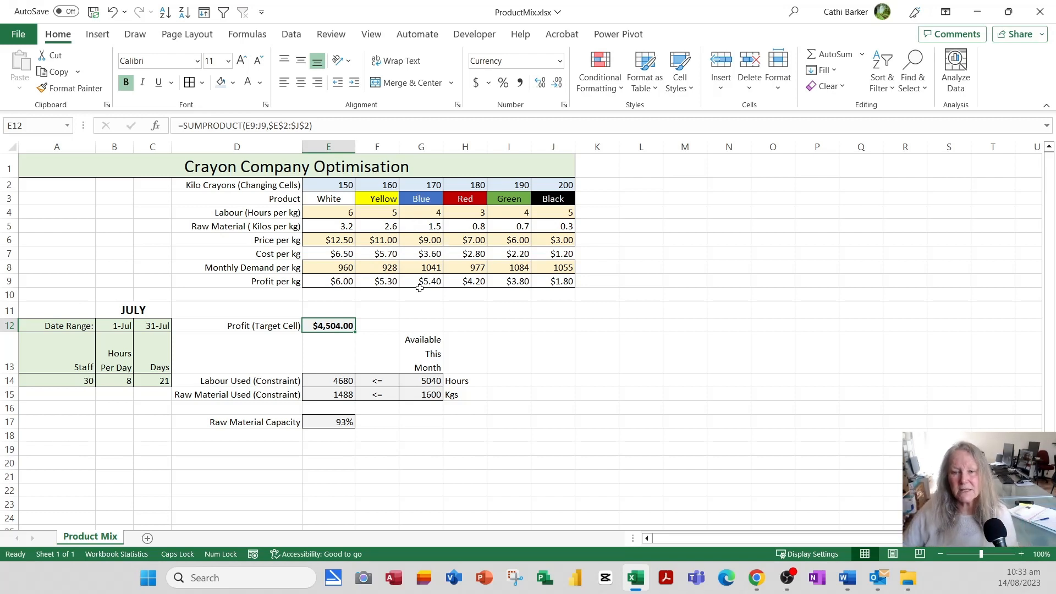
{"action": "double_click", "coordinate": [341, 325]}
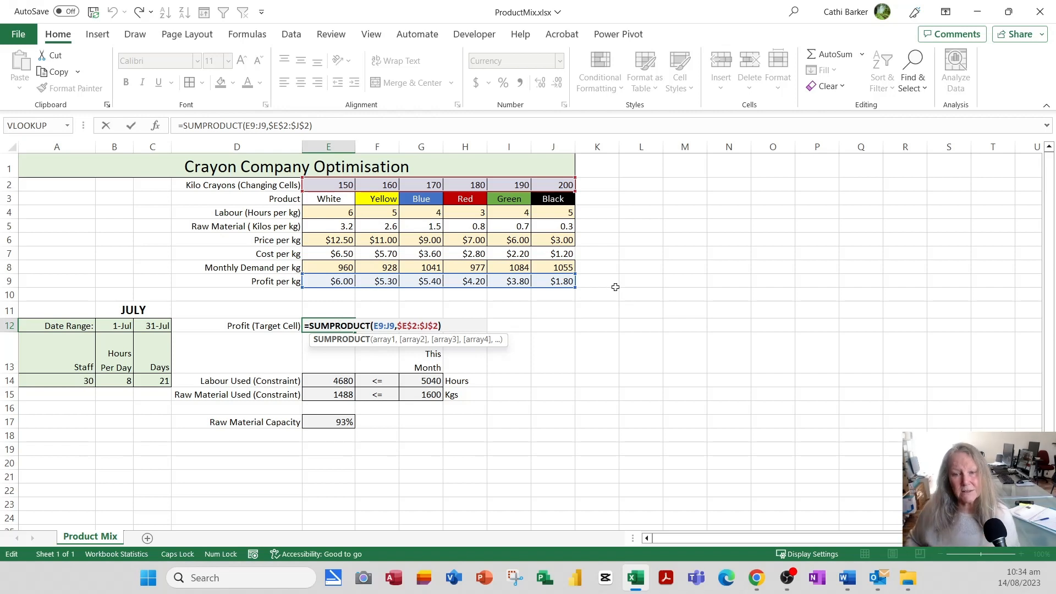
{"action": "key", "text": "Return"}
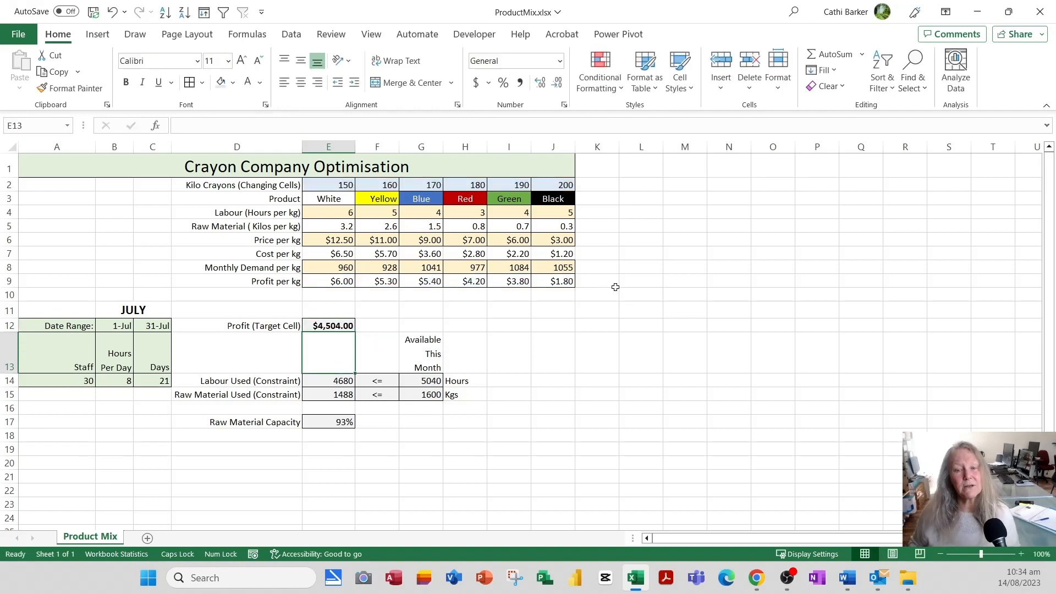
{"action": "key", "text": "Up"}
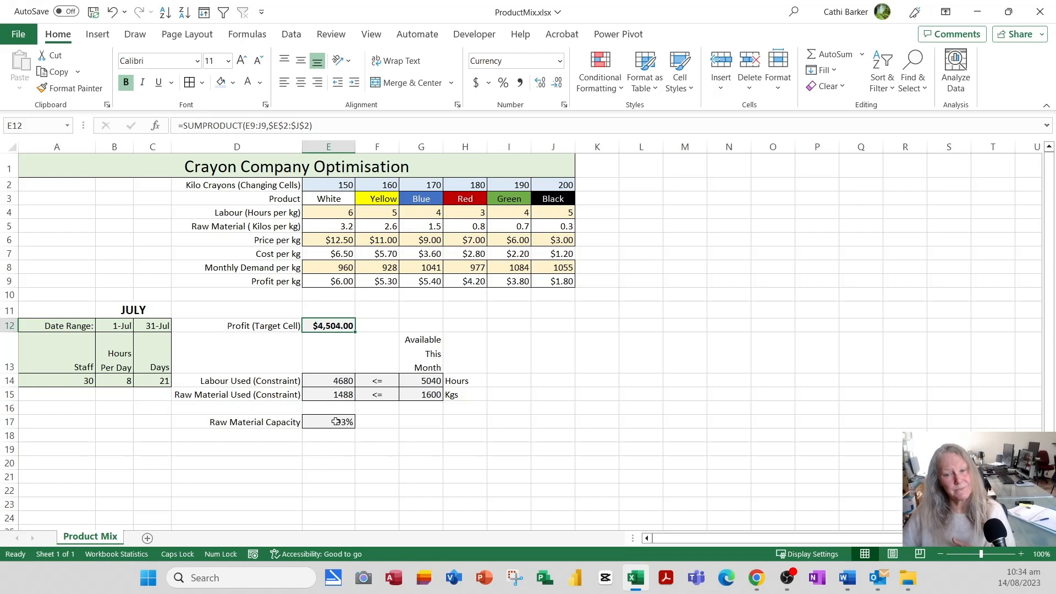
{"action": "left_click", "coordinate": [75, 384]}
{"action": "left_click", "coordinate": [127, 382]}
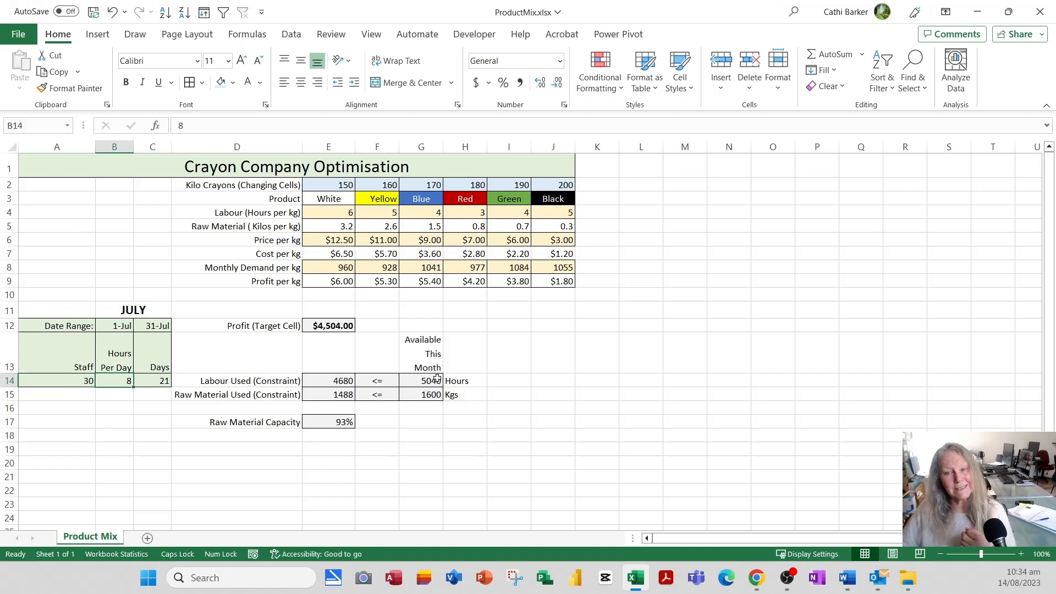
{"action": "left_click", "coordinate": [436, 378]}
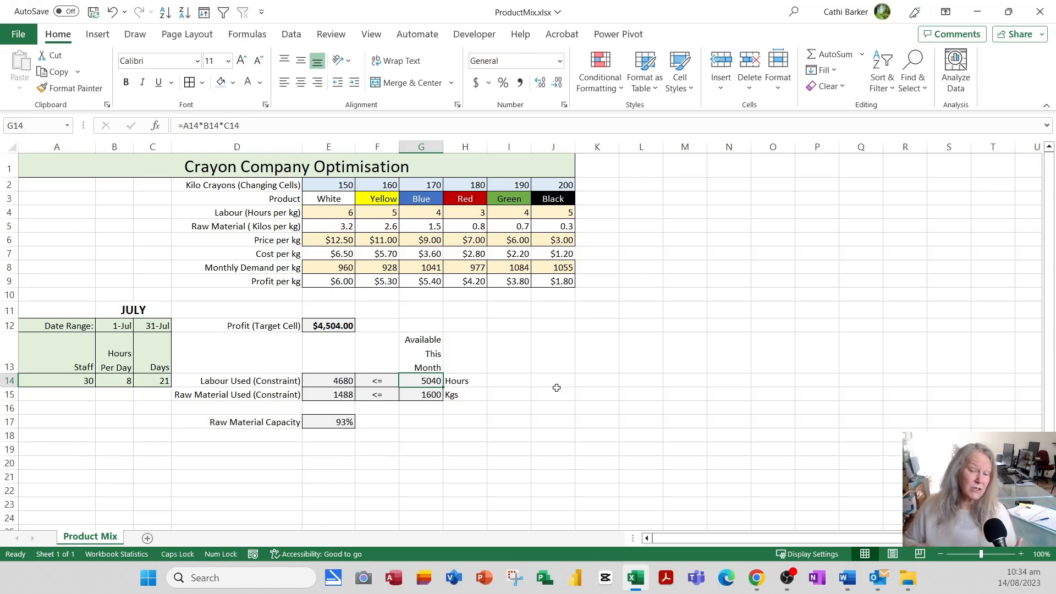
{"action": "key", "text": "Left"}
{"action": "key", "text": "Left"}
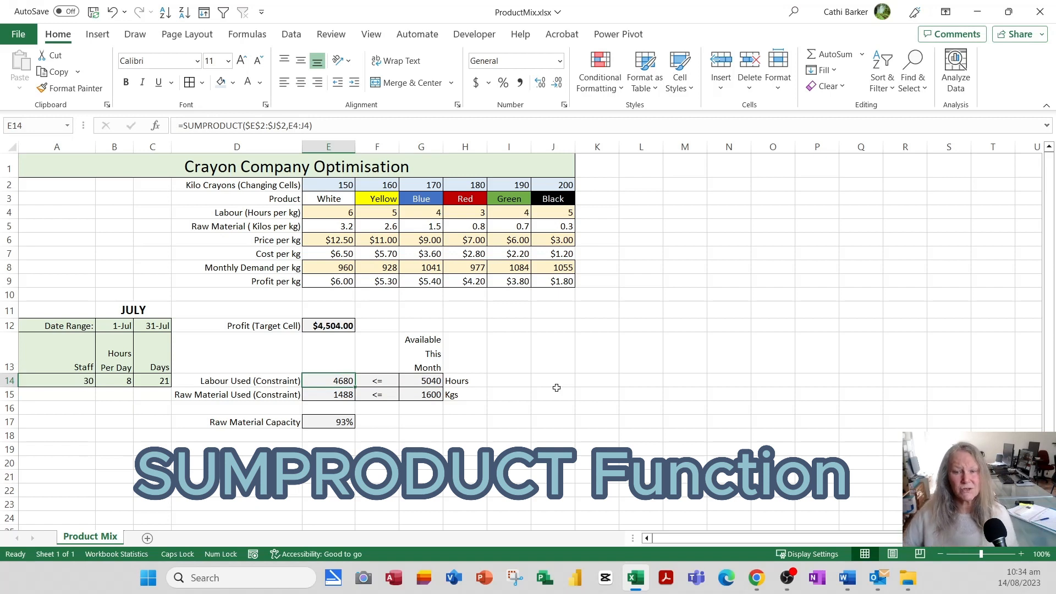
{"action": "double_click", "coordinate": [340, 381]}
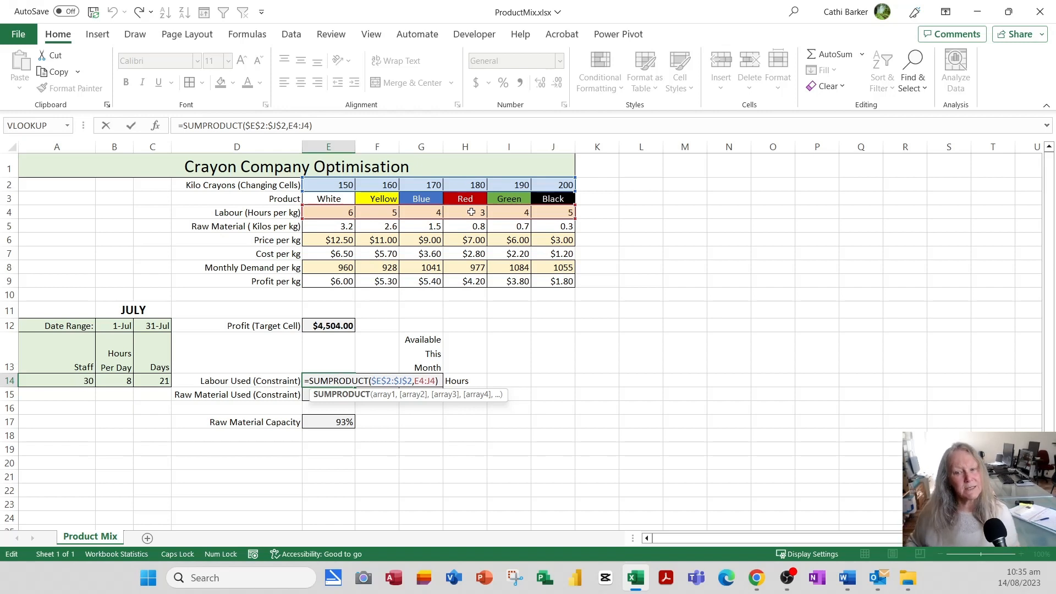
{"action": "key", "text": "Return"}
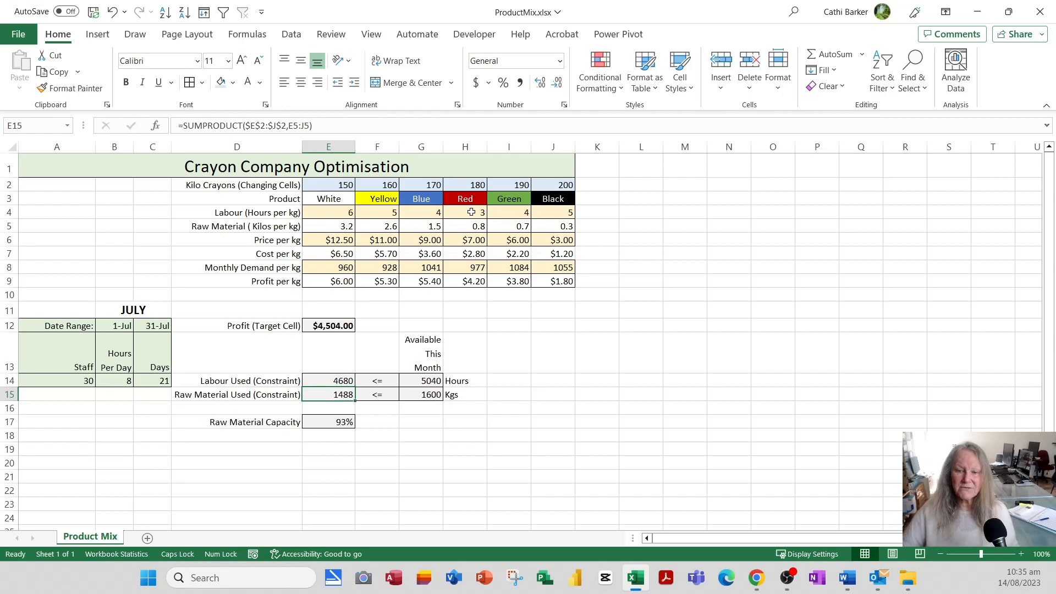
{"action": "double_click", "coordinate": [339, 394]}
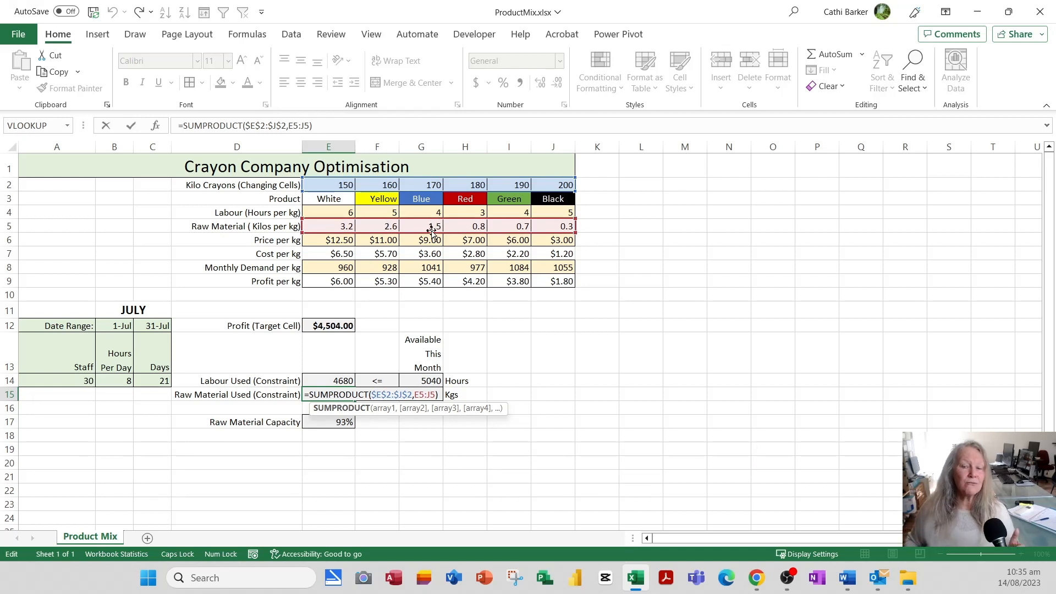
{"action": "key", "text": "Return"}
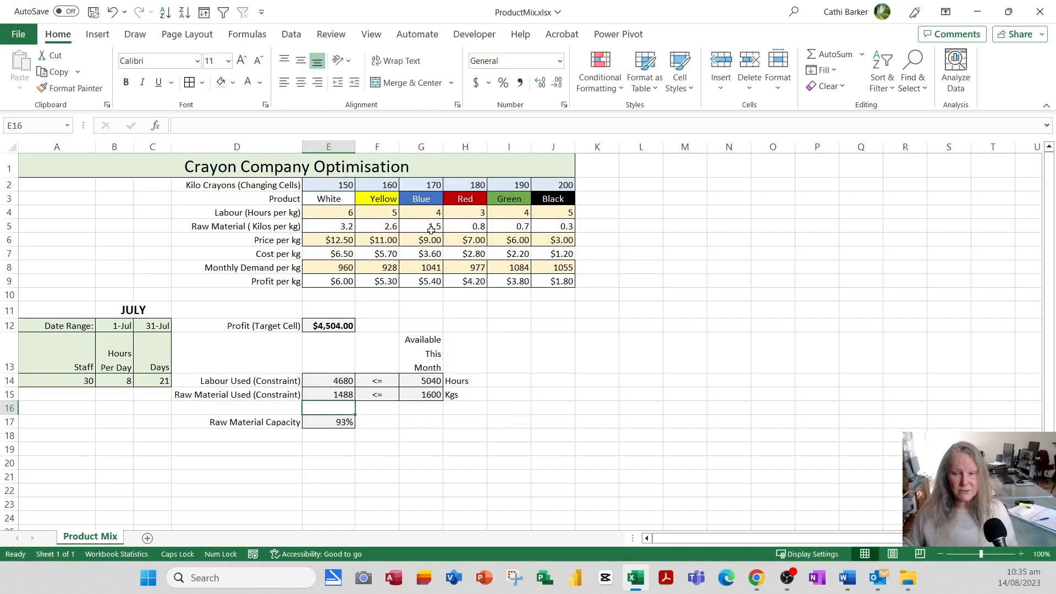
Check labour and raw material used and available in E14, E15, G14 and G15.
{"action": "left_click", "coordinate": [328, 380]}
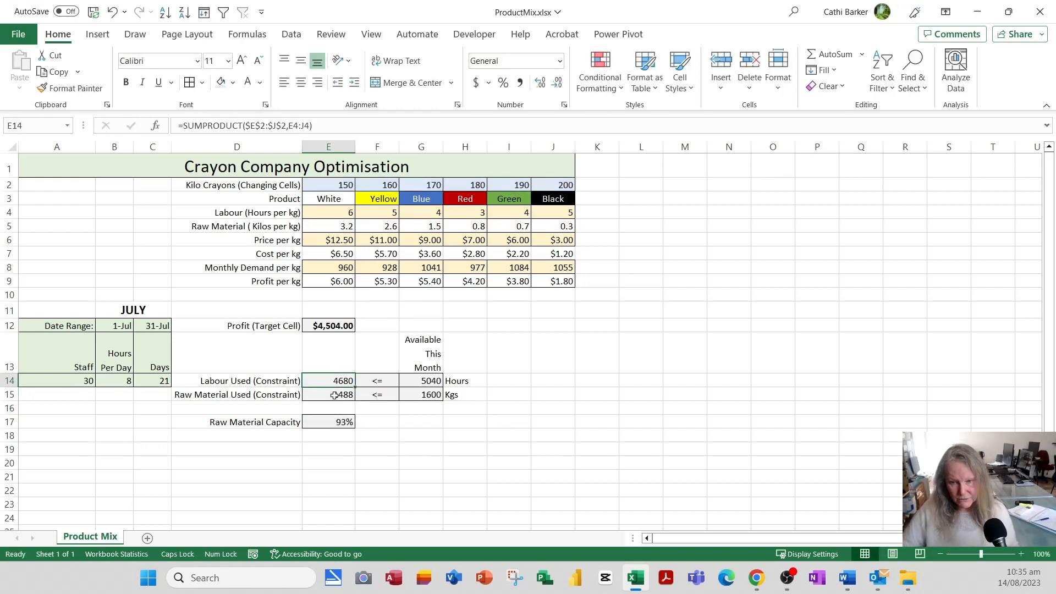
{"action": "left_click", "coordinate": [334, 395]}
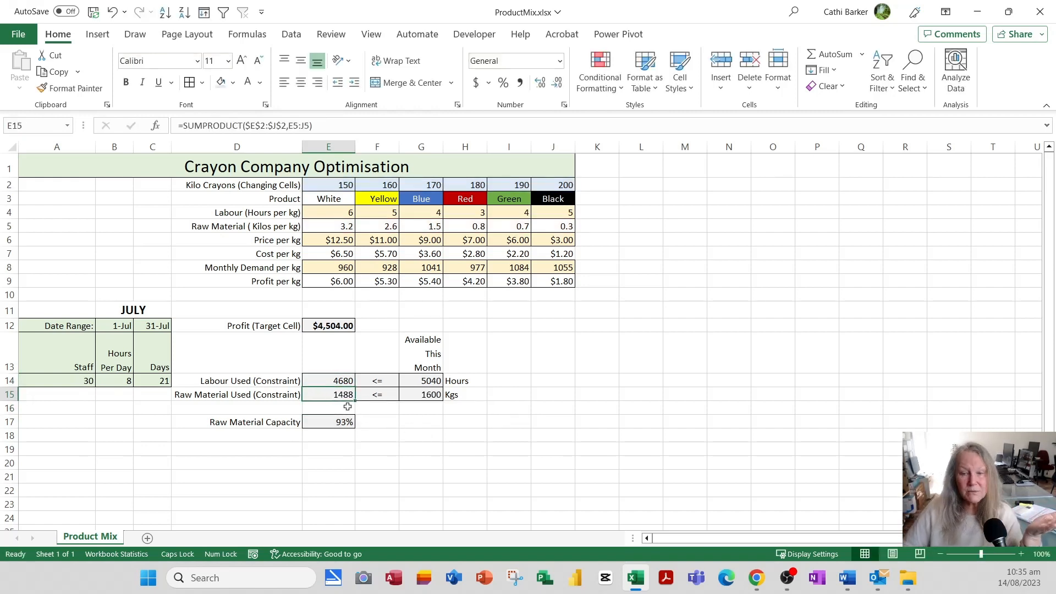
{"action": "left_click", "coordinate": [434, 395]}
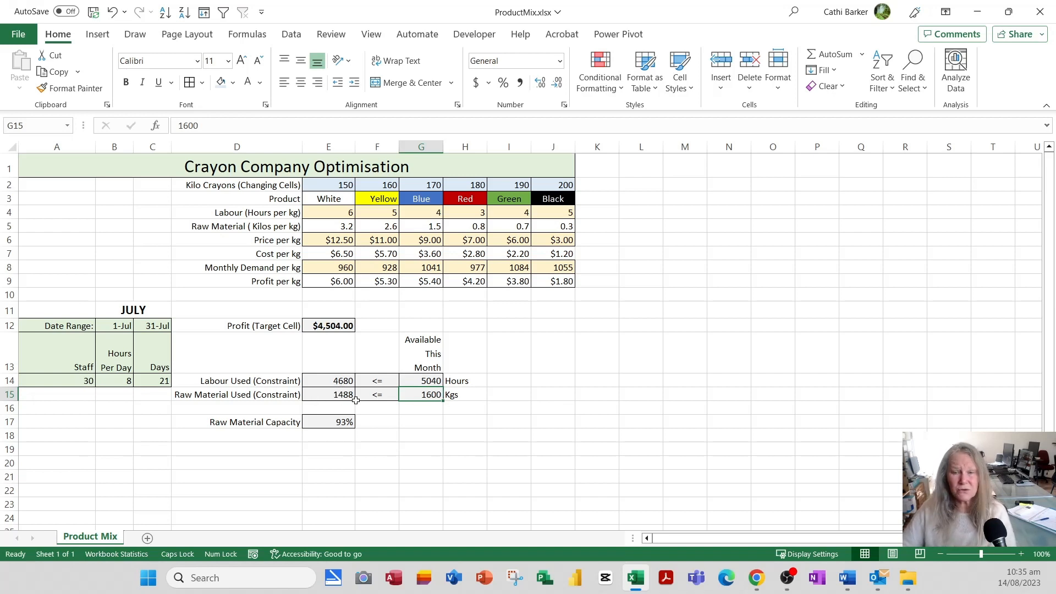
{"action": "left_click", "coordinate": [431, 382]}
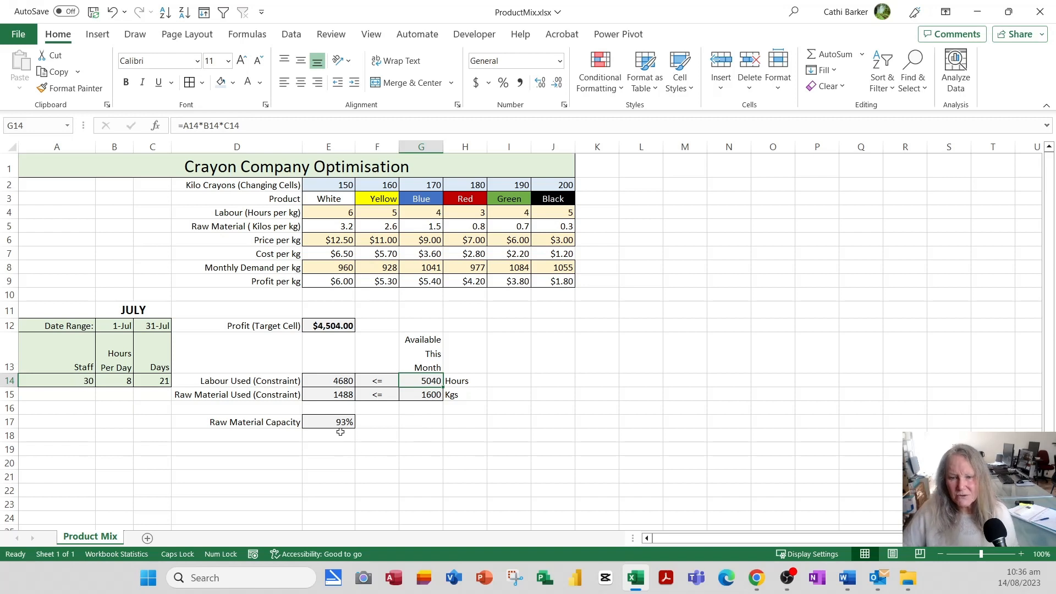
{"action": "left_click", "coordinate": [336, 396]}
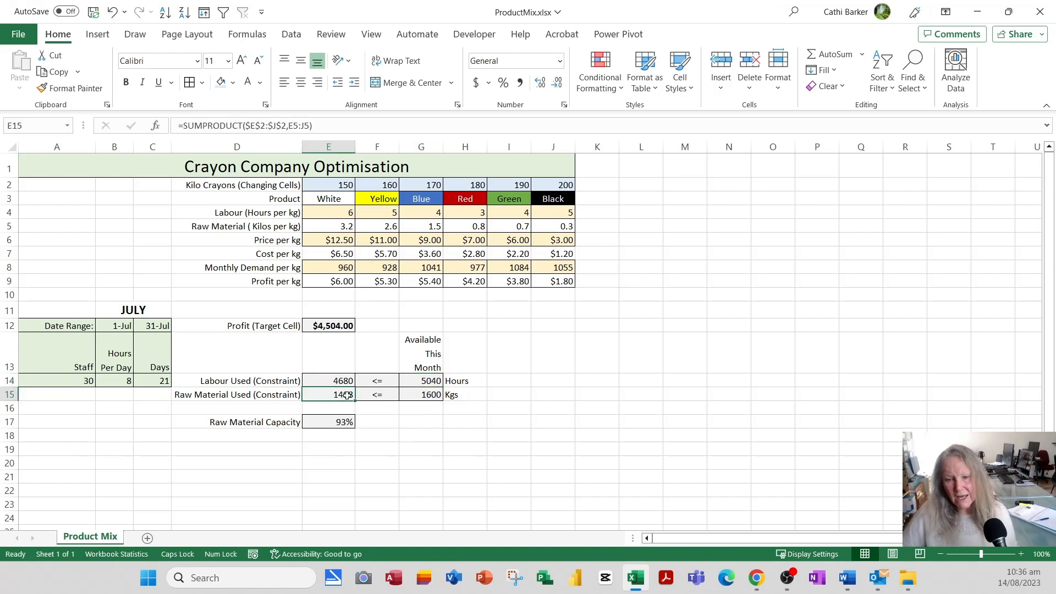
{"action": "left_click", "coordinate": [424, 395]}
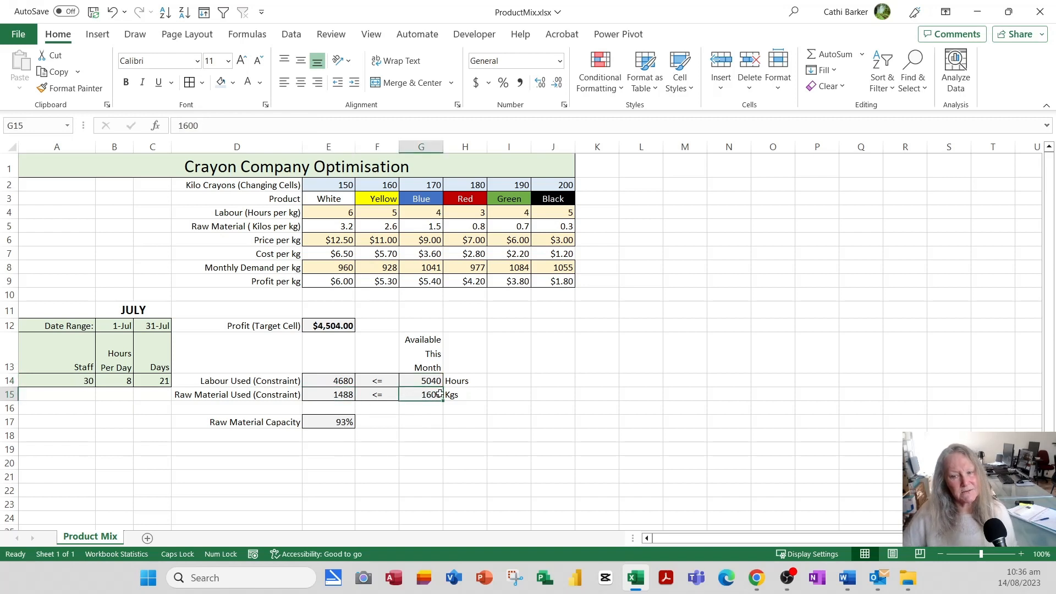
Confirm the 93% raw material capacity in E17 and save ProductMix.xlsx.
{"action": "left_click", "coordinate": [333, 422]}
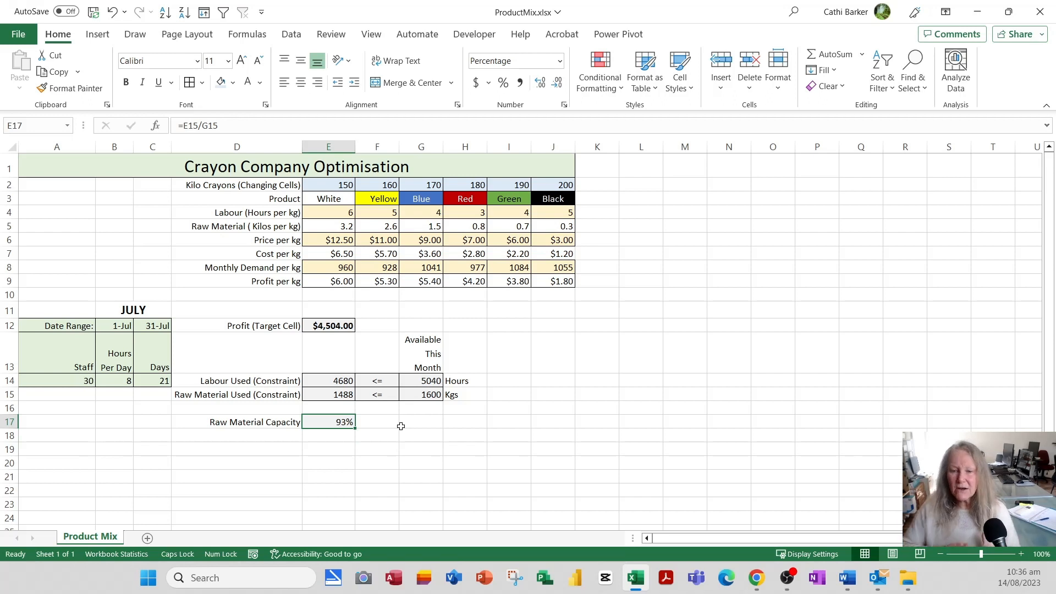
{"action": "left_click", "coordinate": [93, 12]}
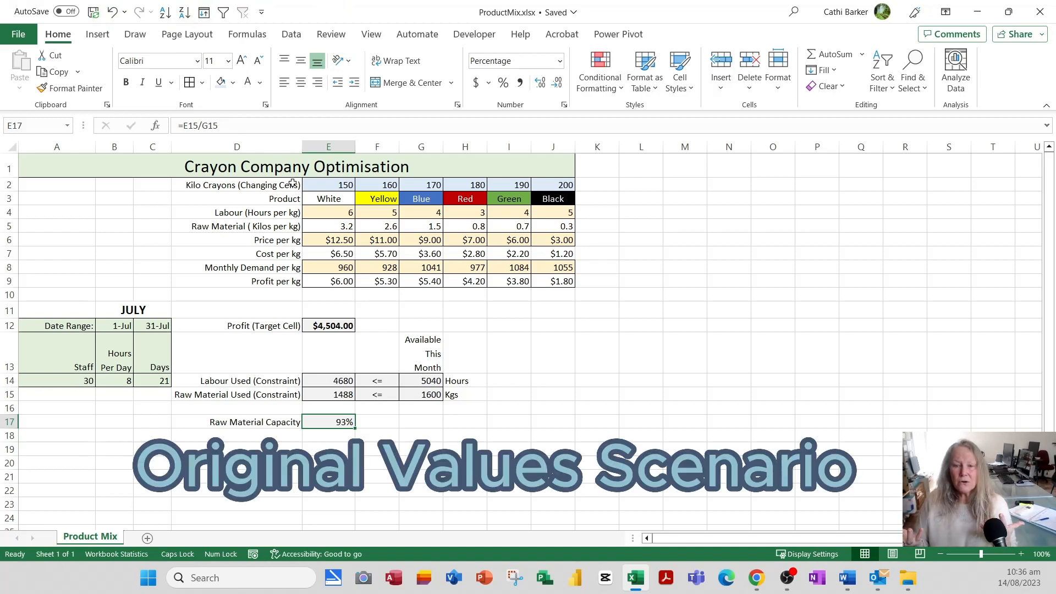
{"action": "left_click", "coordinate": [334, 227]}
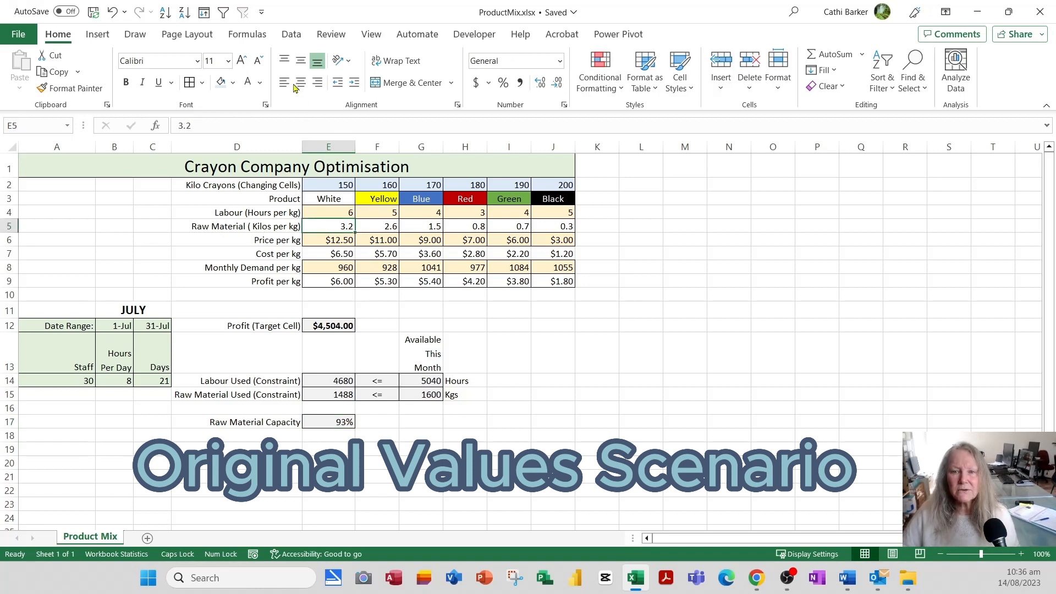
Add a new scenario named 'Original Values' in Scenario Manager.
{"action": "left_click", "coordinate": [289, 37]}
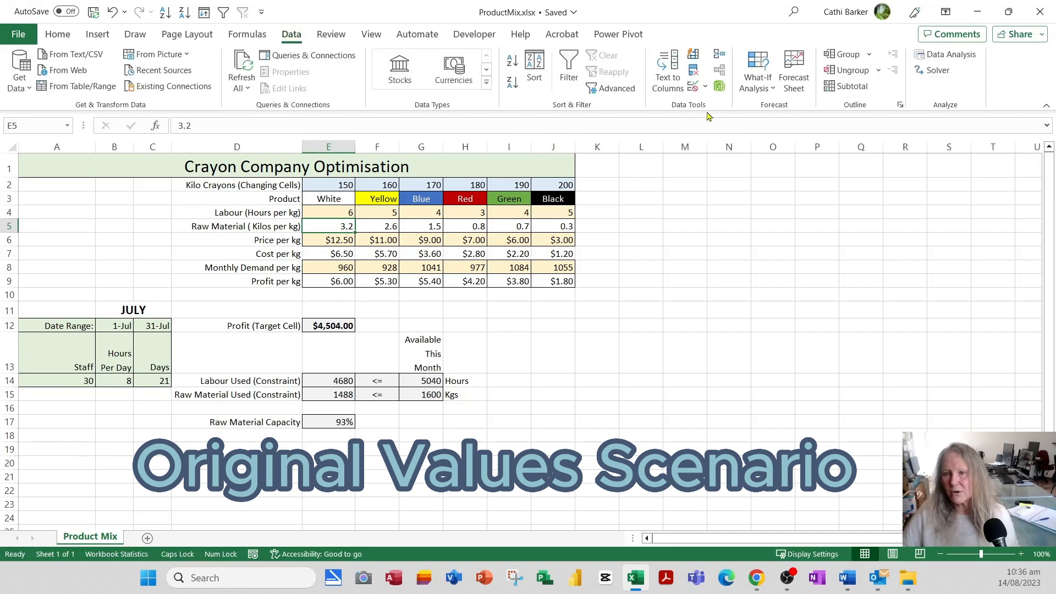
{"action": "left_click", "coordinate": [761, 91]}
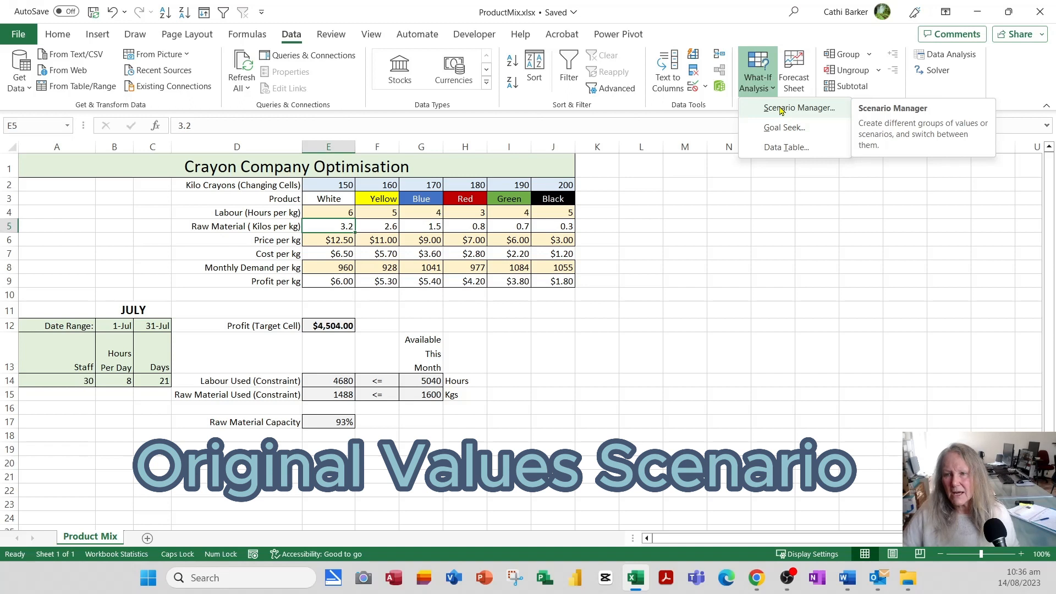
{"action": "left_click", "coordinate": [781, 108]}
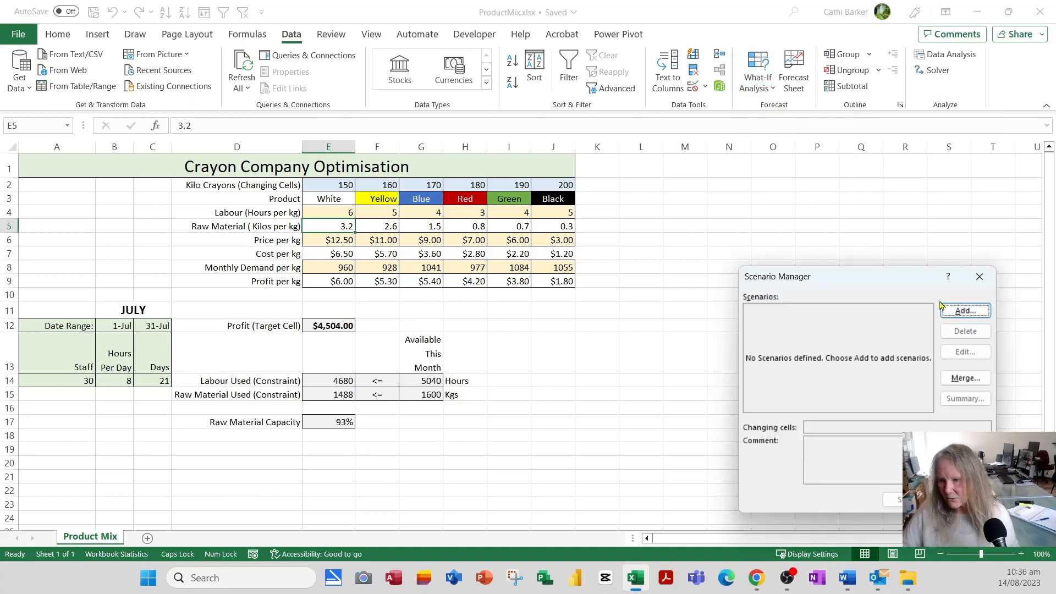
{"action": "left_click", "coordinate": [961, 311]}
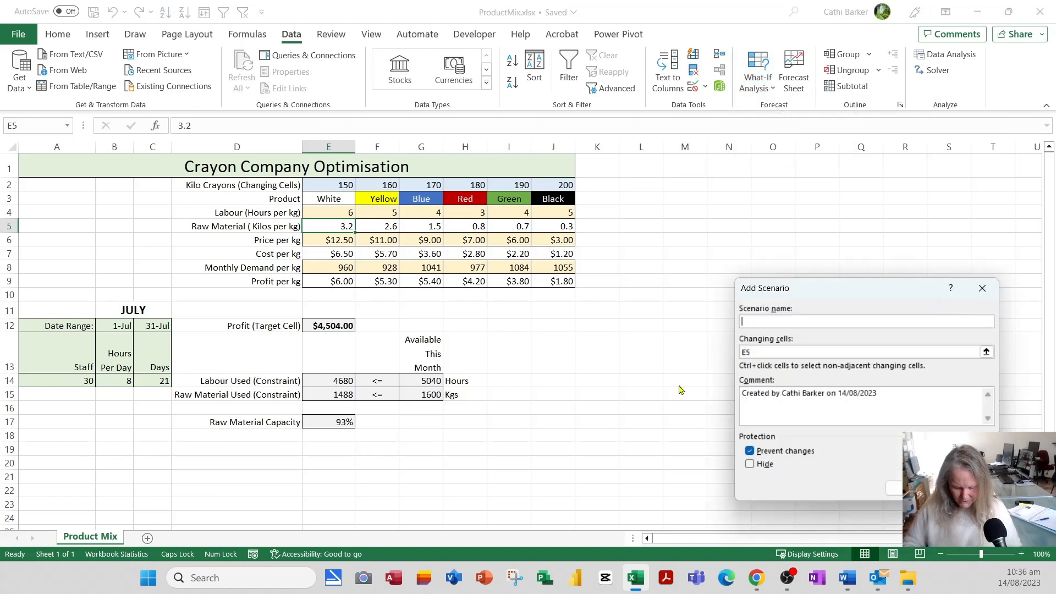
{"action": "type", "text": "oRIGI"}
{"action": "key", "text": "BackSpace"}
{"action": "key", "text": "BackSpace"}
{"action": "key", "text": "BackSpace"}
{"action": "key", "text": "BackSpace"}
{"action": "key", "text": "BackSpace"}
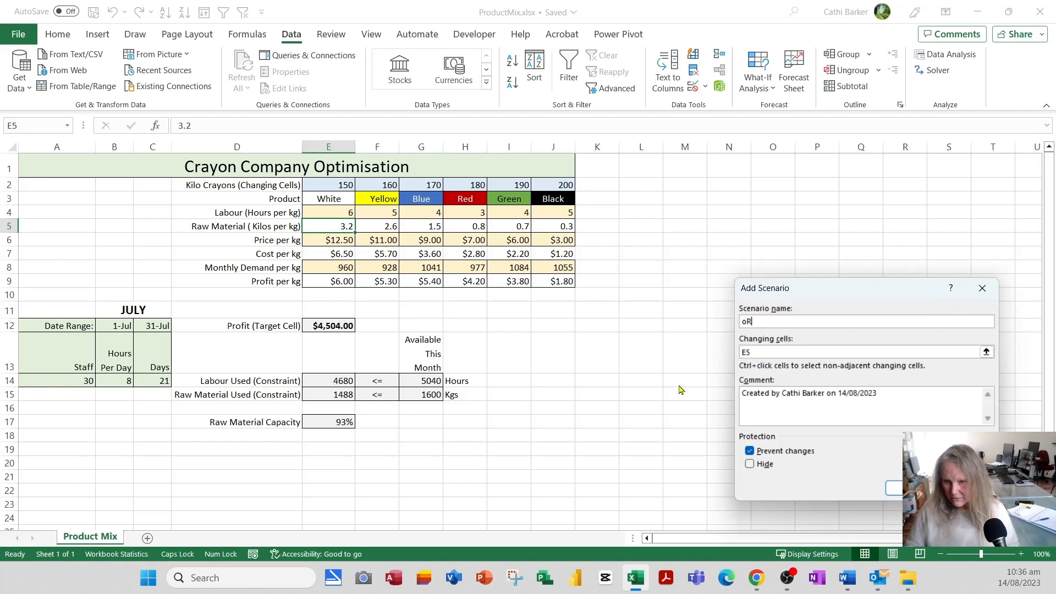
{"action": "key", "text": "Caps_Lock"}
{"action": "type", "text": "Origin"}
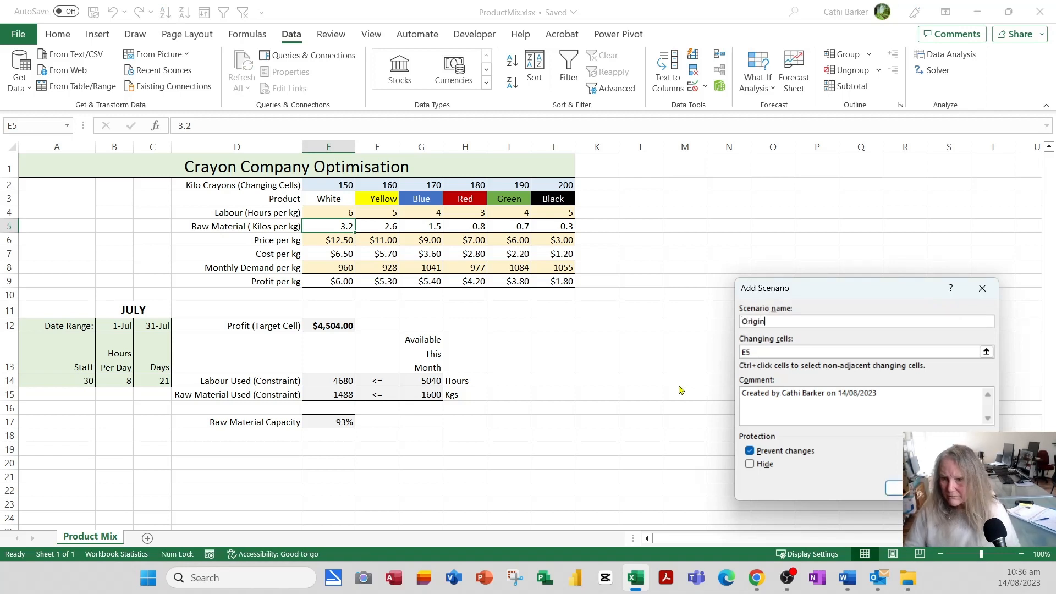
{"action": "type", "text": "al Values"}
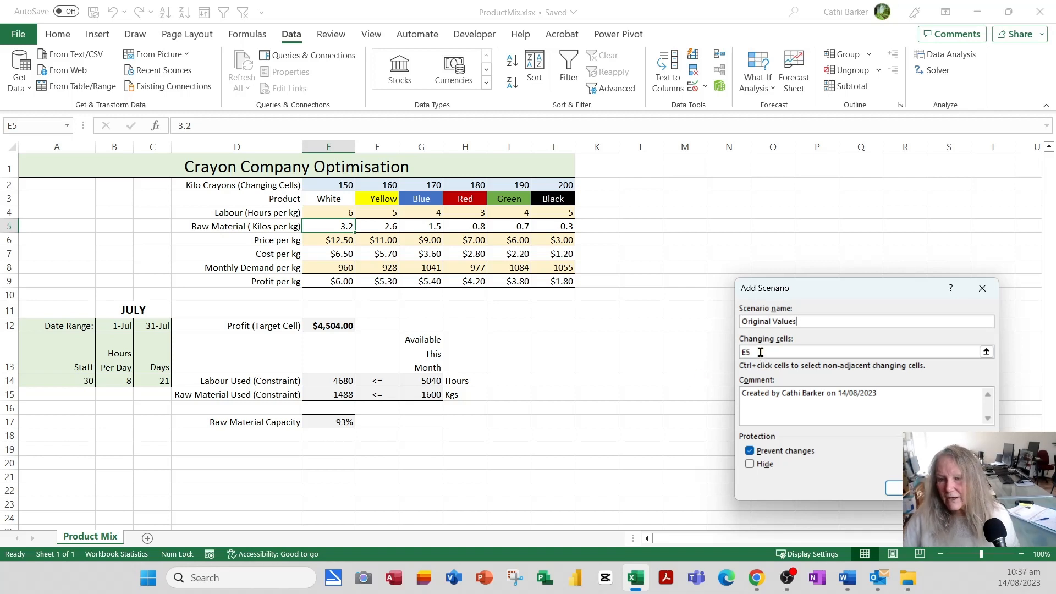
Set the scenario's changing cells to E2:J2 and keep the 150–200 quantities.
{"action": "left_click_drag", "start_coordinate": [760, 352], "coordinate": [728, 353]}
{"action": "left_click_drag", "start_coordinate": [329, 185], "coordinate": [564, 185]}
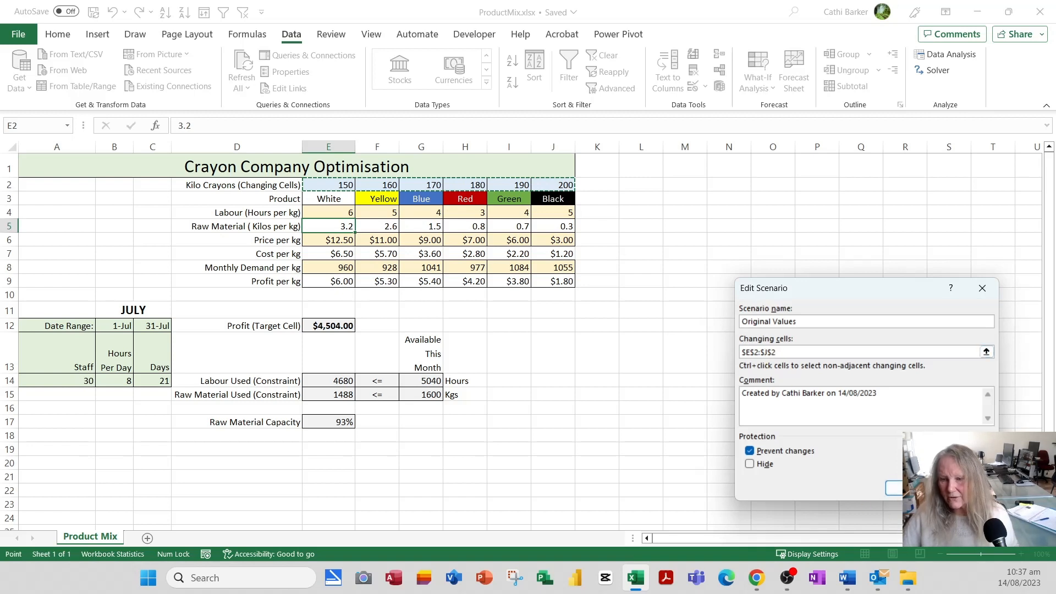
{"action": "key", "text": "Return"}
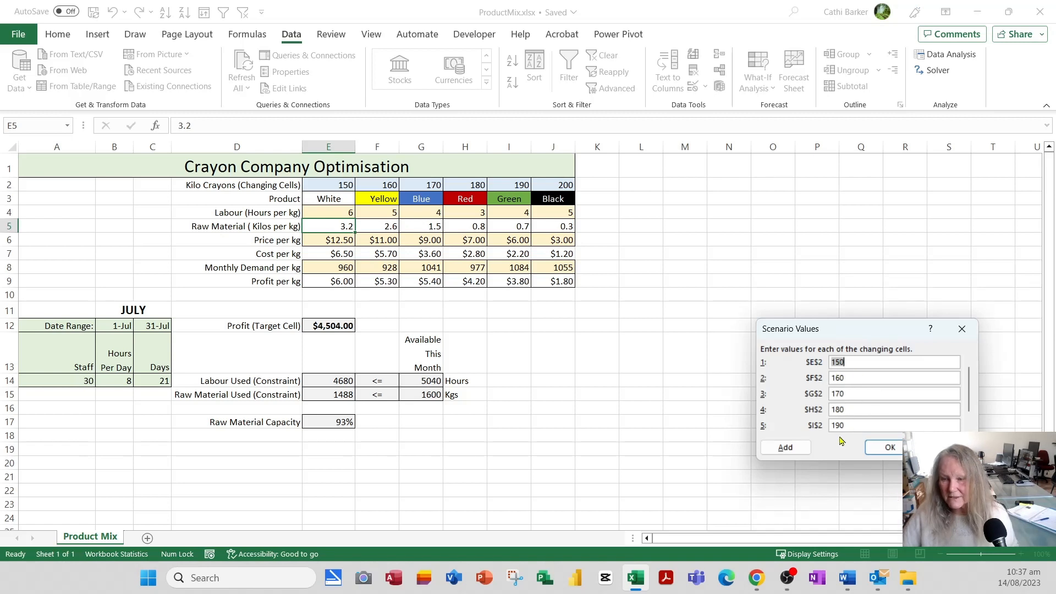
{"action": "left_click", "coordinate": [900, 448]}
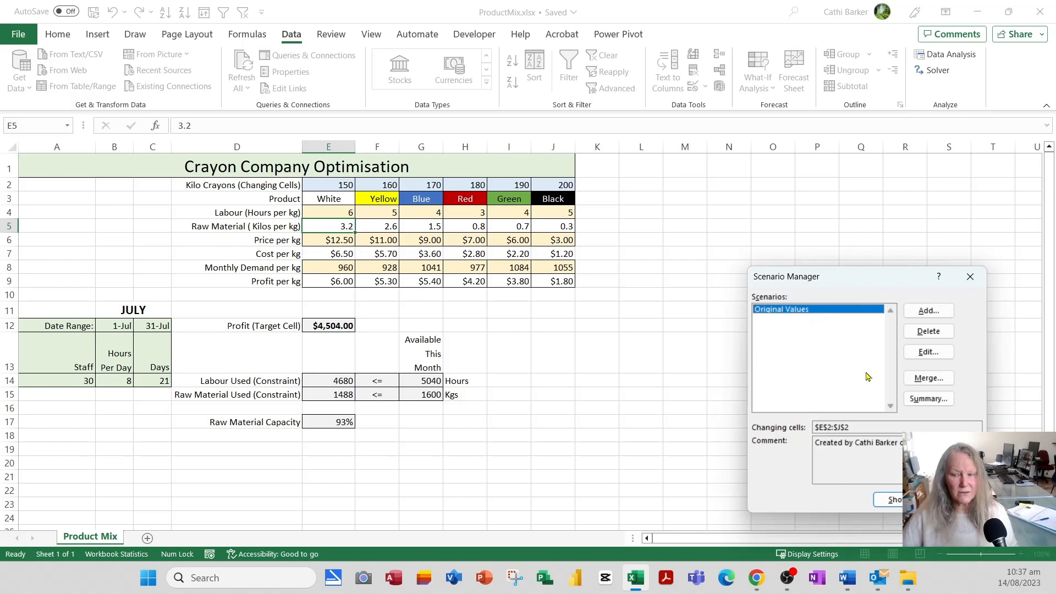
{"action": "left_click", "coordinate": [956, 500]}
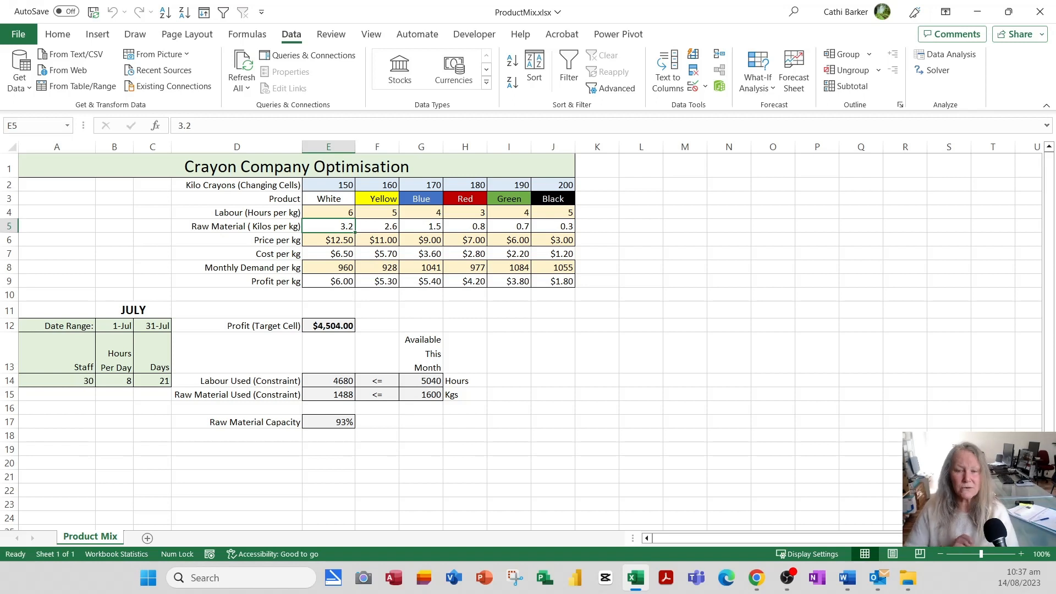
{"action": "left_click", "coordinate": [340, 326]}
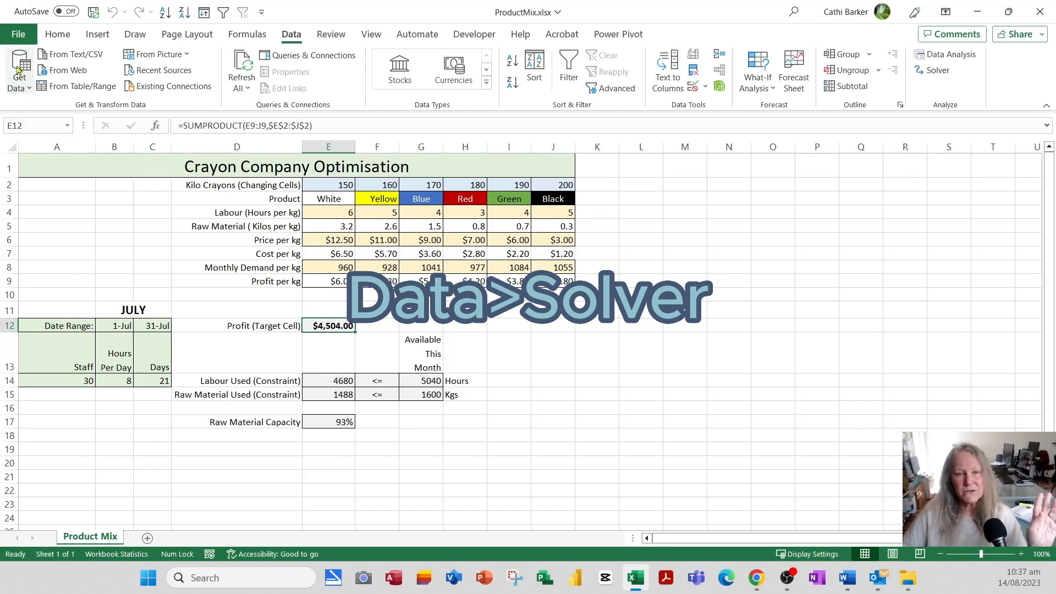
{"action": "left_click", "coordinate": [18, 34]}
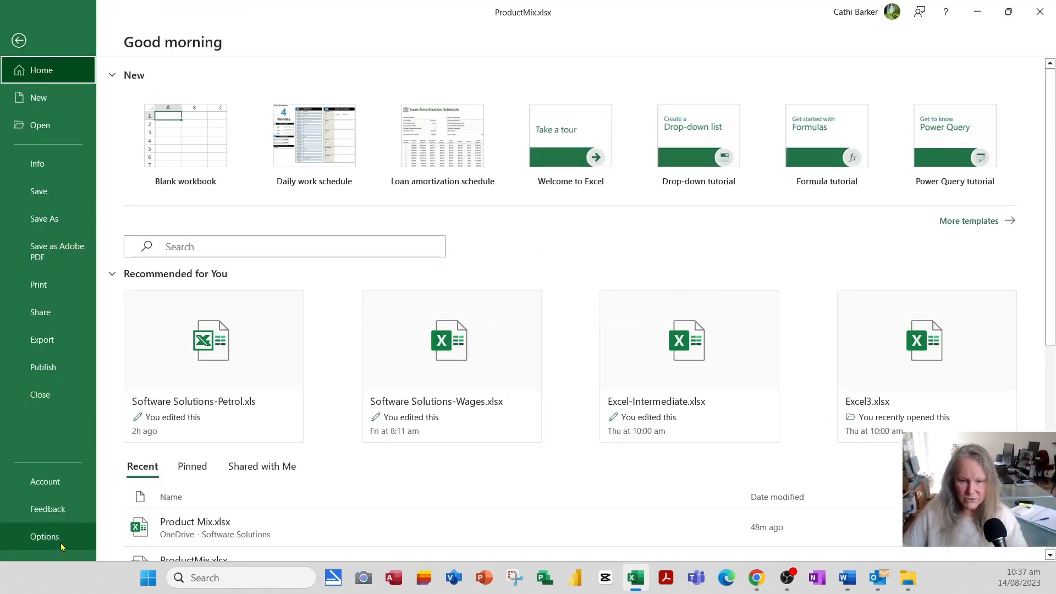
{"action": "left_click", "coordinate": [62, 546]}
{"action": "left_click", "coordinate": [270, 284]}
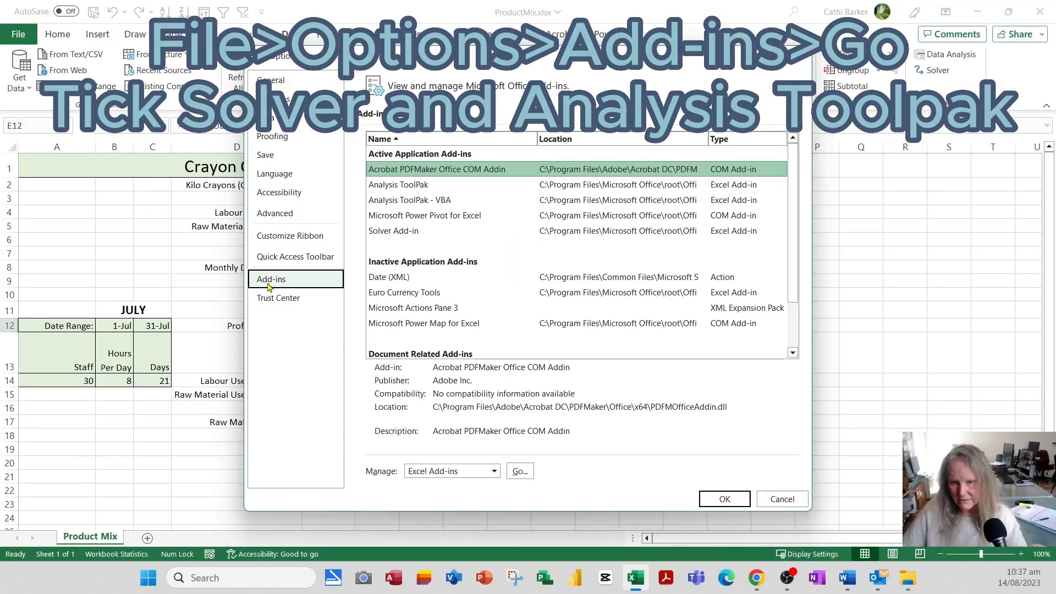
{"action": "left_click", "coordinate": [520, 471]}
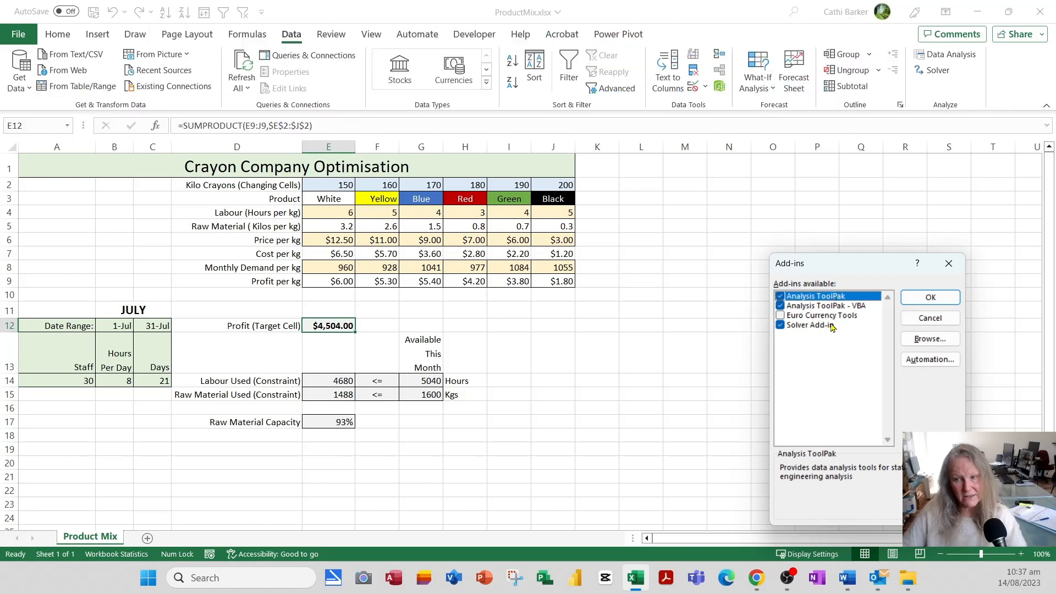
{"action": "left_click", "coordinate": [928, 319]}
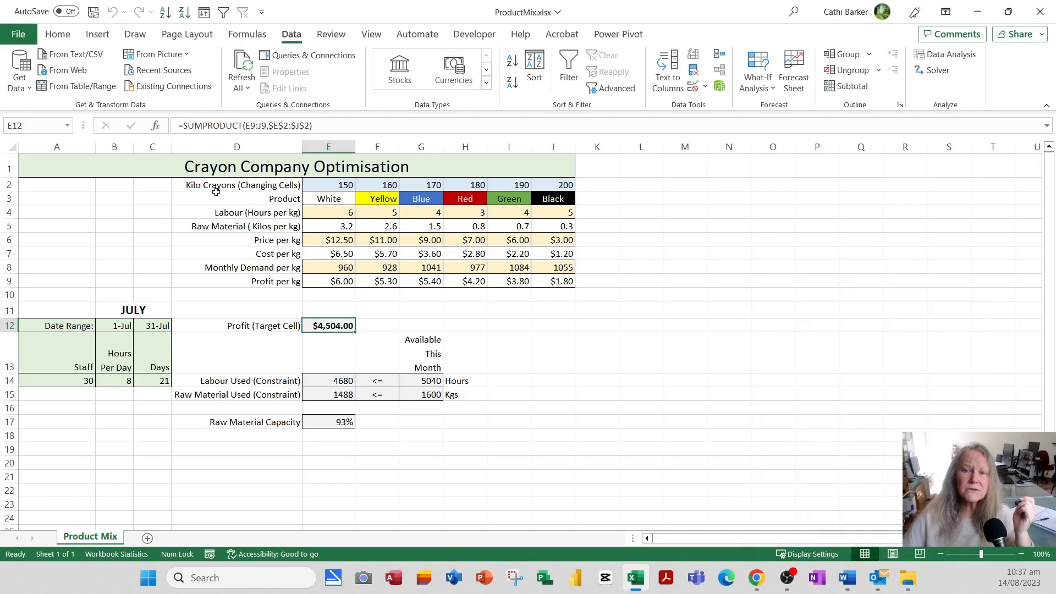
Set Solver to maximise $E$12 by changing the crayon quantities $E$2:$J$2.
{"action": "left_click", "coordinate": [938, 70]}
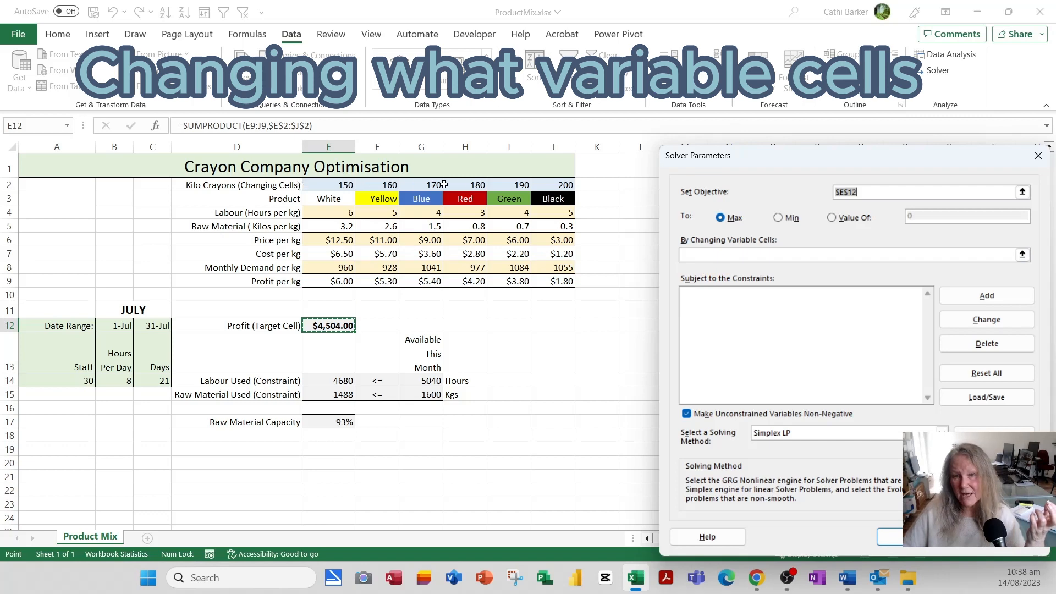
{"action": "left_click", "coordinate": [701, 254]}
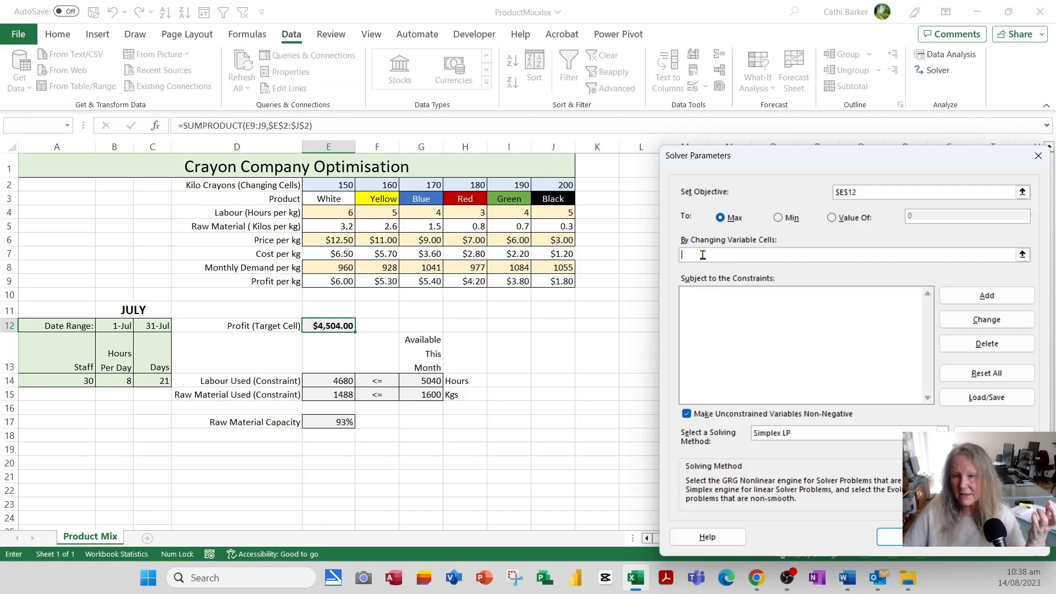
{"action": "left_click_drag", "start_coordinate": [325, 184], "coordinate": [554, 184]}
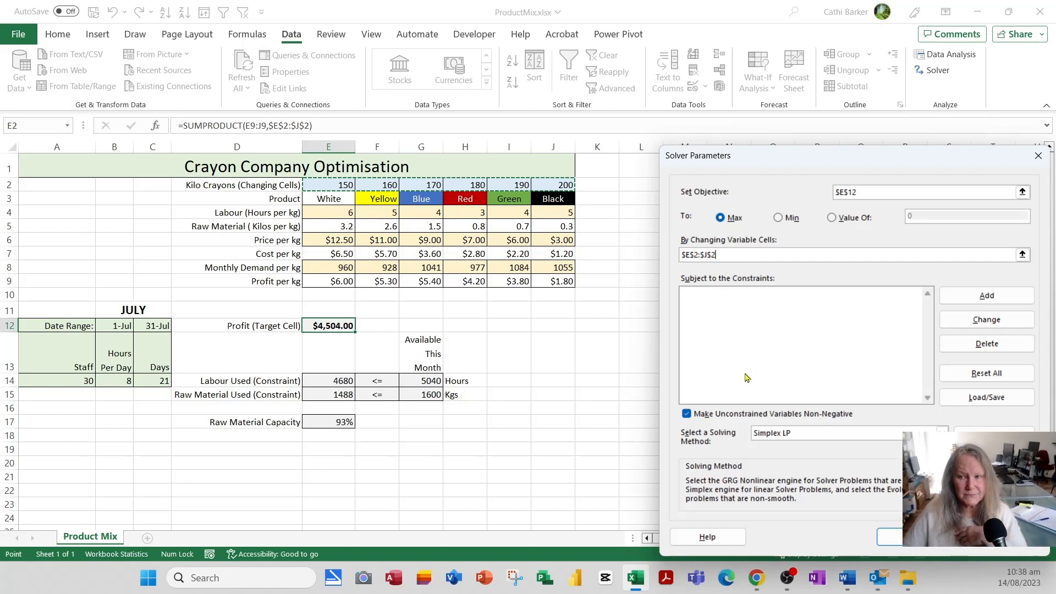
{"action": "left_click", "coordinate": [1007, 295]}
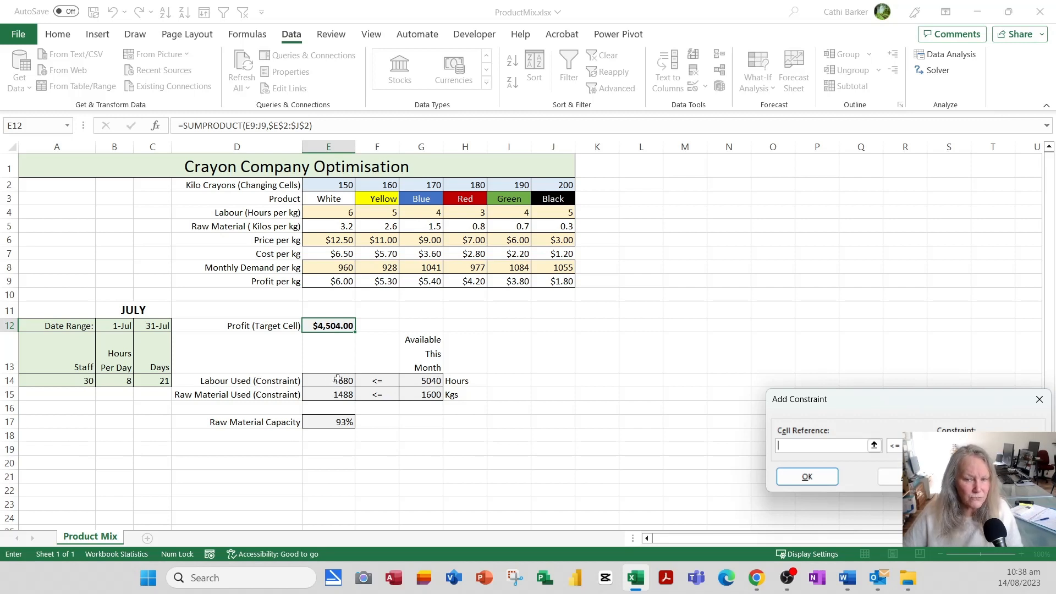
Constrain labour and raw material used E14:E15 to at most G14:G15.
{"action": "left_click_drag", "start_coordinate": [338, 380], "coordinate": [338, 394]}
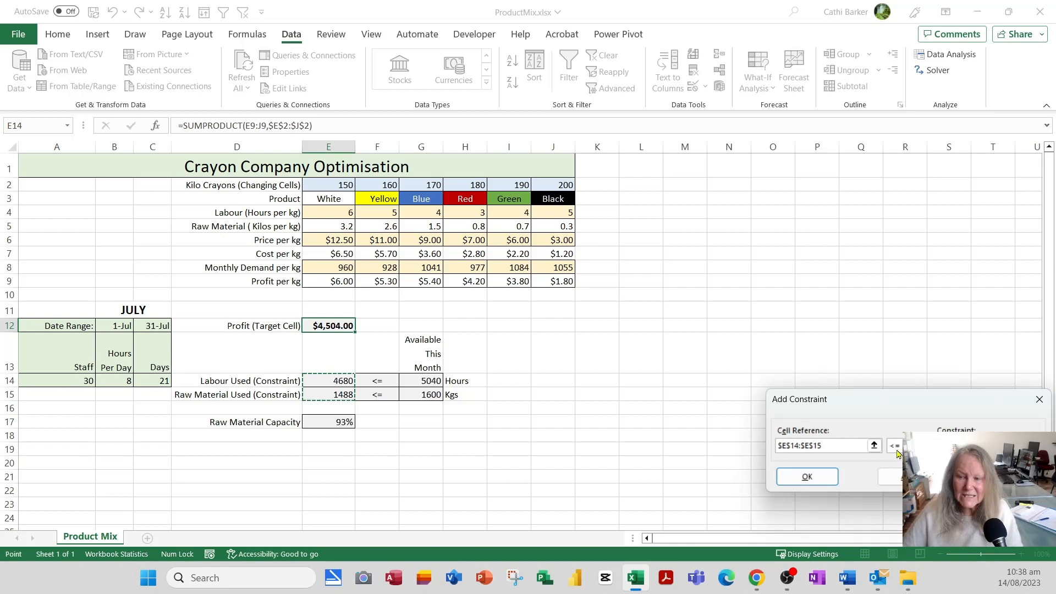
{"action": "left_click", "coordinate": [977, 446]}
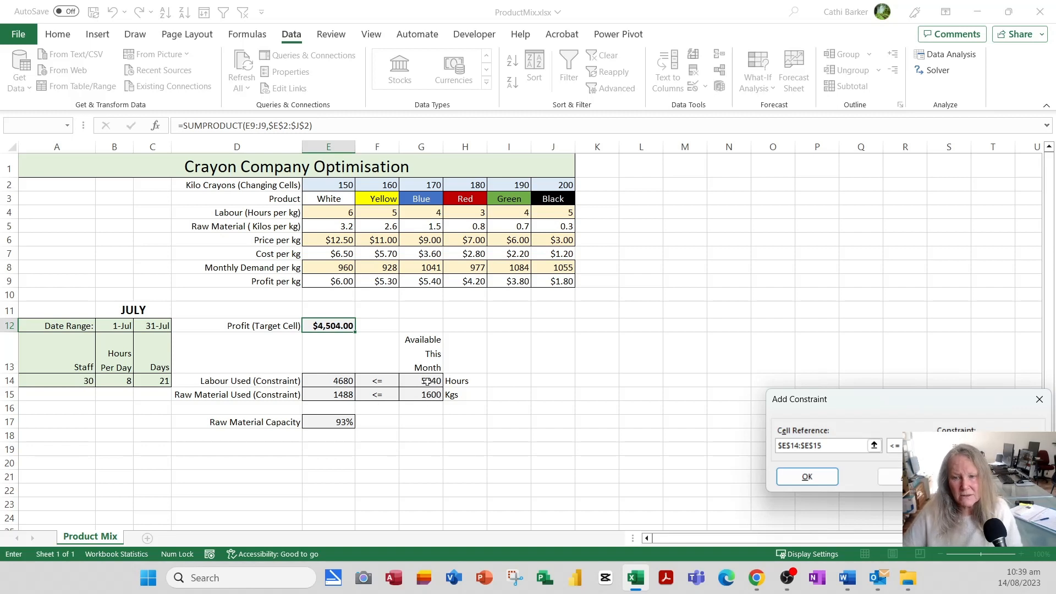
{"action": "left_click_drag", "start_coordinate": [427, 380], "coordinate": [435, 397]}
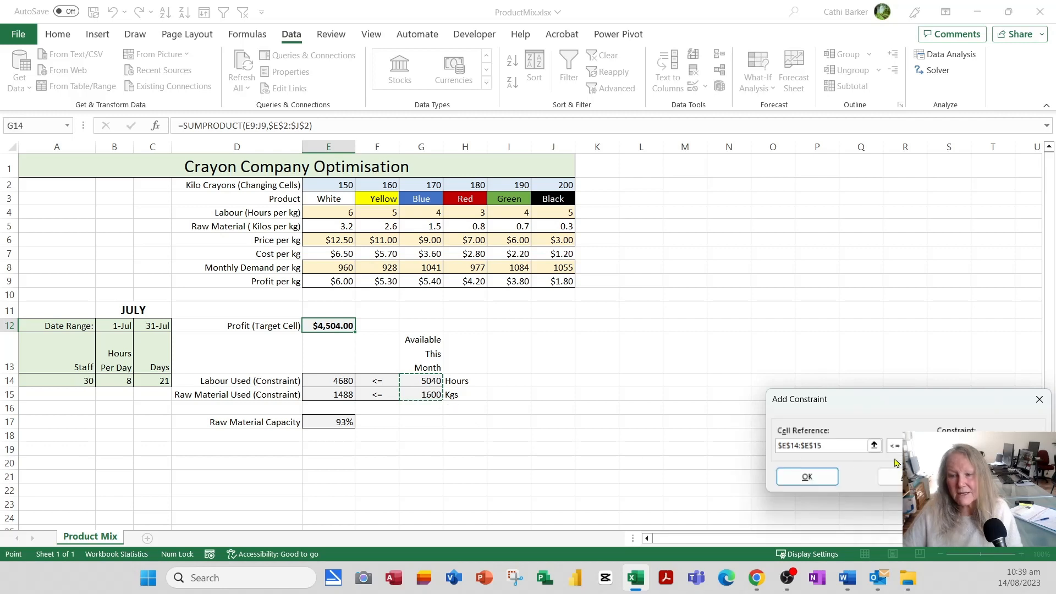
{"action": "left_click", "coordinate": [880, 477]}
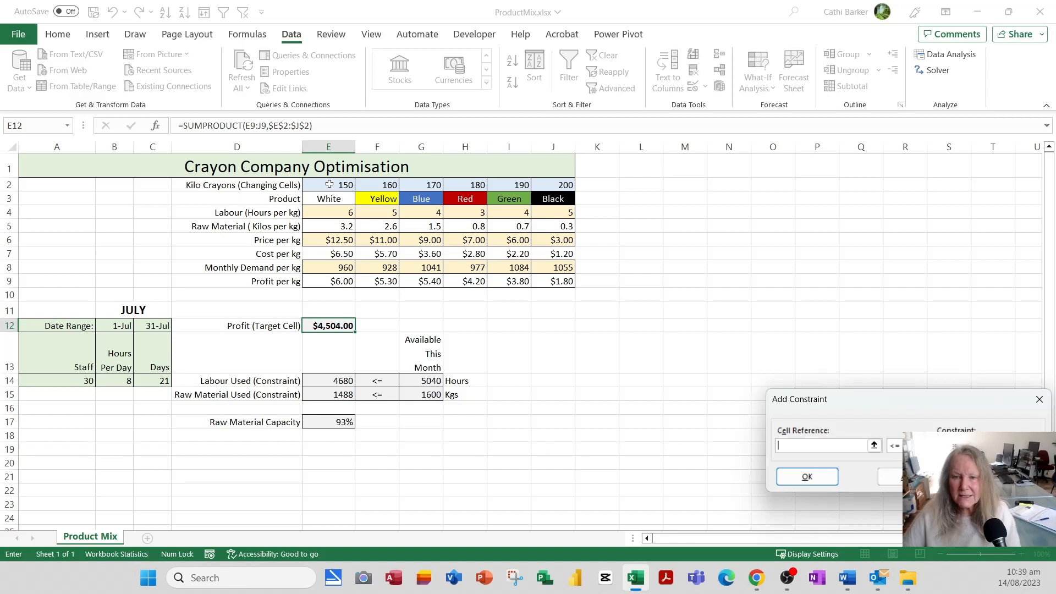
Constrain the crayon quantities E2:J2 to at most the monthly demand E8:J8.
{"action": "left_click_drag", "start_coordinate": [330, 185], "coordinate": [567, 184]}
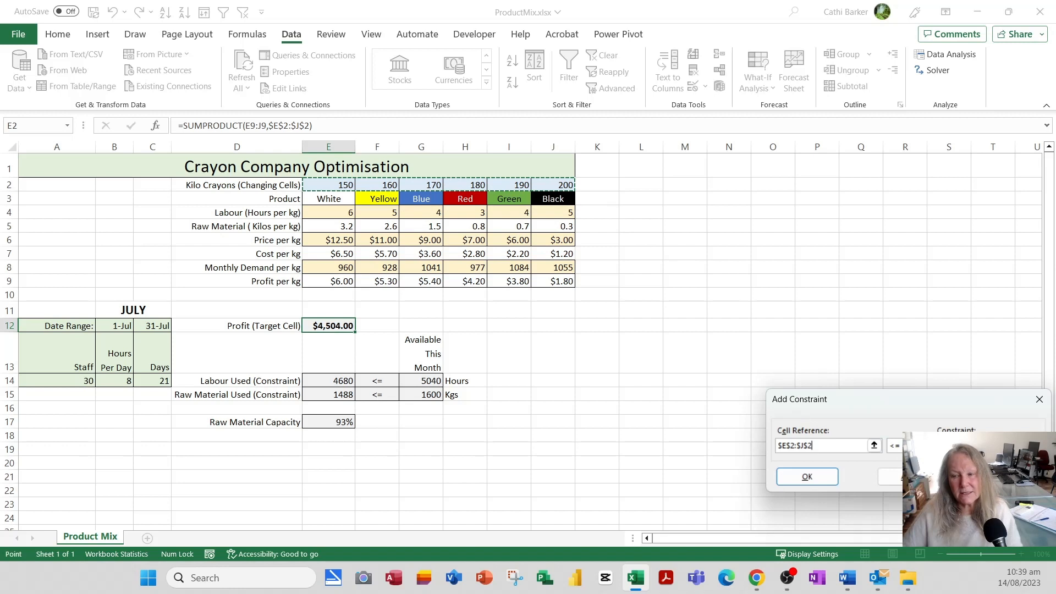
{"action": "left_click", "coordinate": [976, 446]}
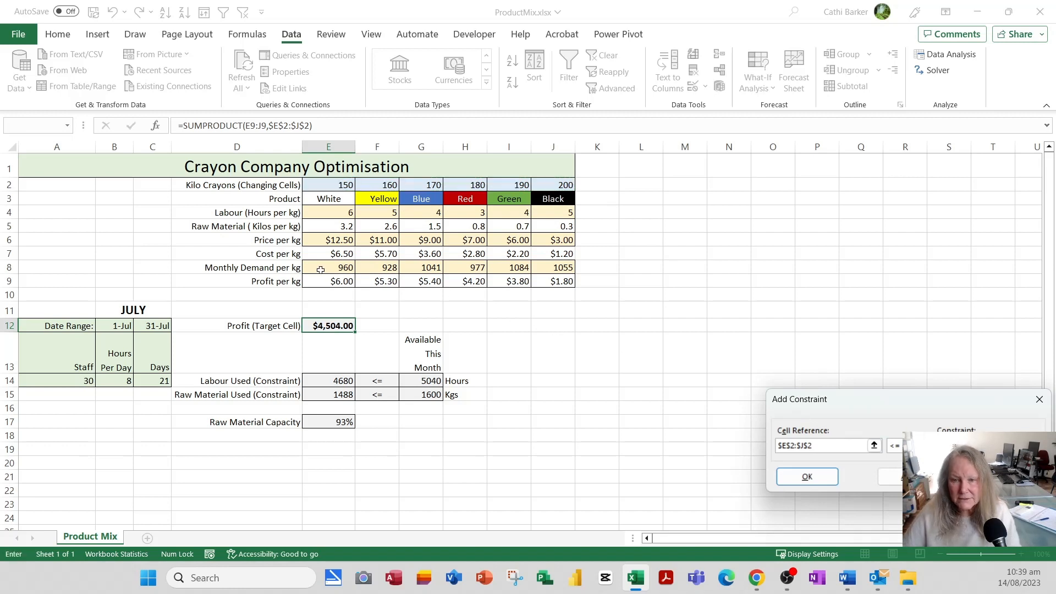
{"action": "left_click_drag", "start_coordinate": [325, 268], "coordinate": [560, 269]}
{"action": "left_click", "coordinate": [888, 477]}
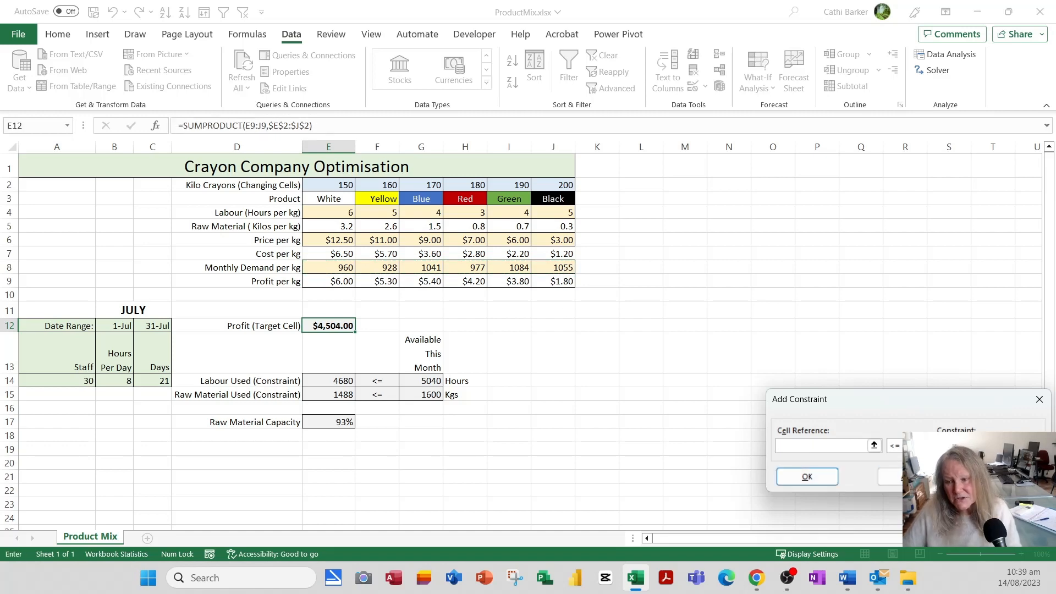
{"action": "left_click", "coordinate": [807, 476]}
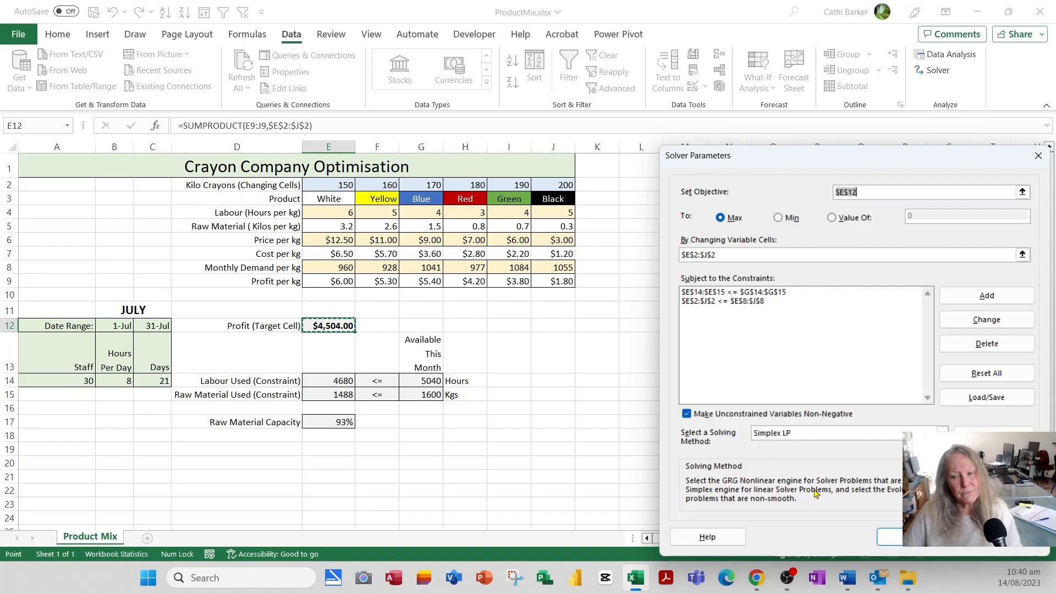
Run Solver with Simplex LP, reaching a $6,950.55 maximum profit.
{"action": "left_click", "coordinate": [763, 438]}
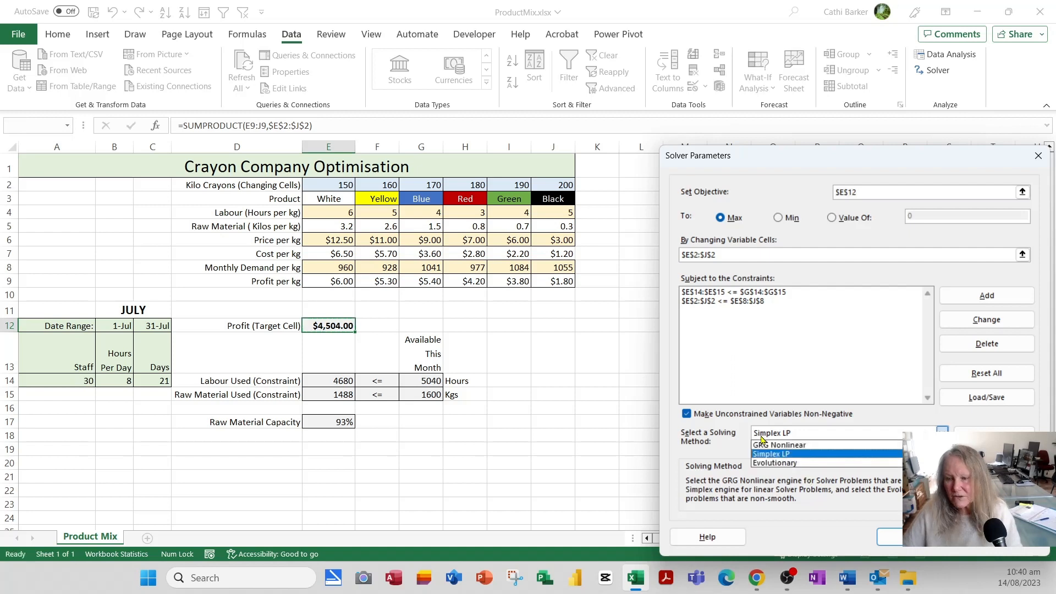
{"action": "left_click", "coordinate": [771, 454]}
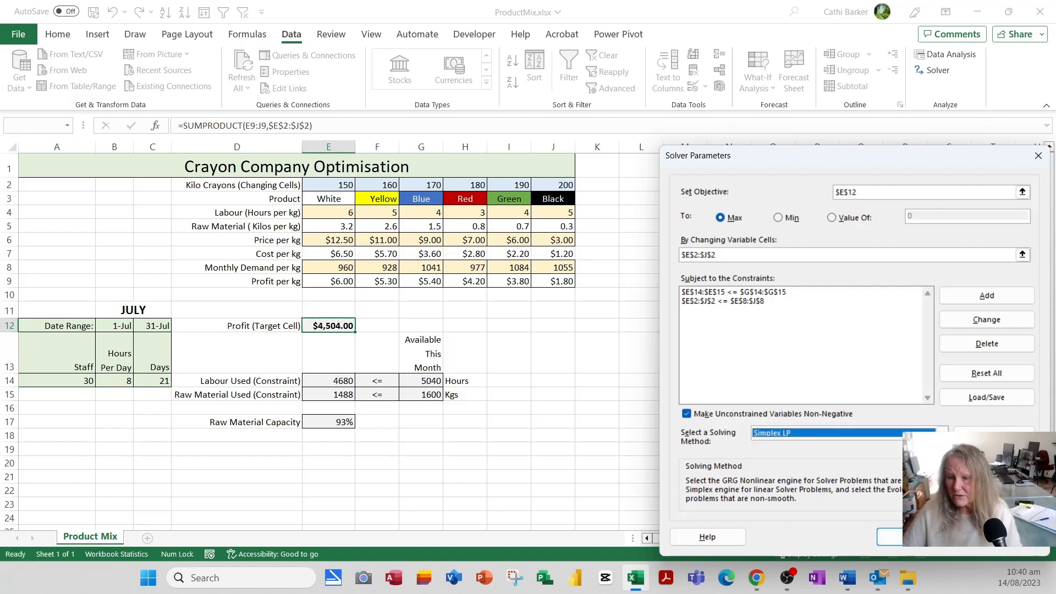
{"action": "left_click", "coordinate": [916, 537]}
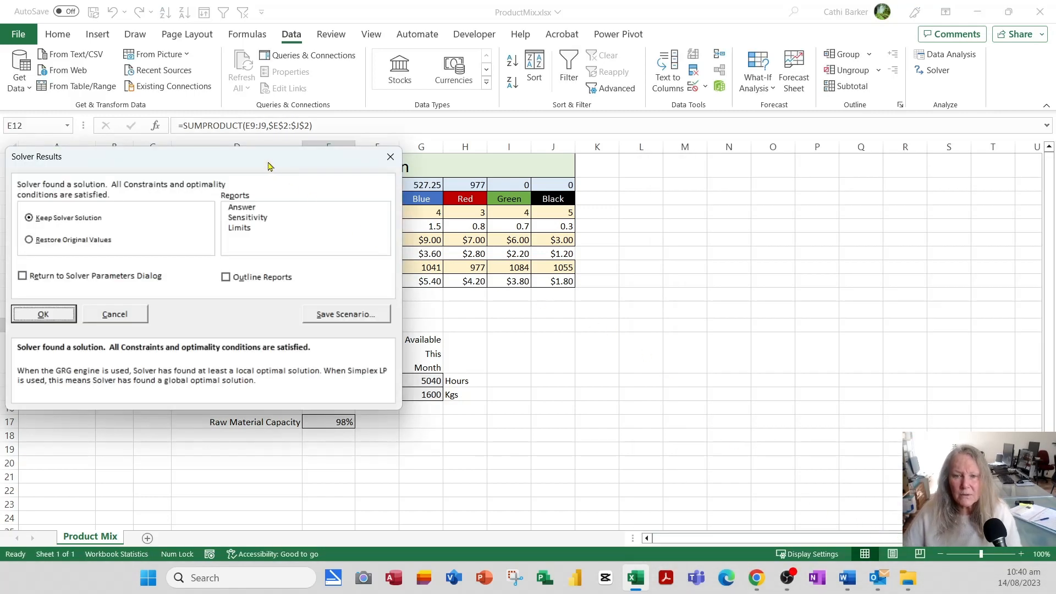
{"action": "left_click_drag", "start_coordinate": [270, 164], "coordinate": [855, 223]}
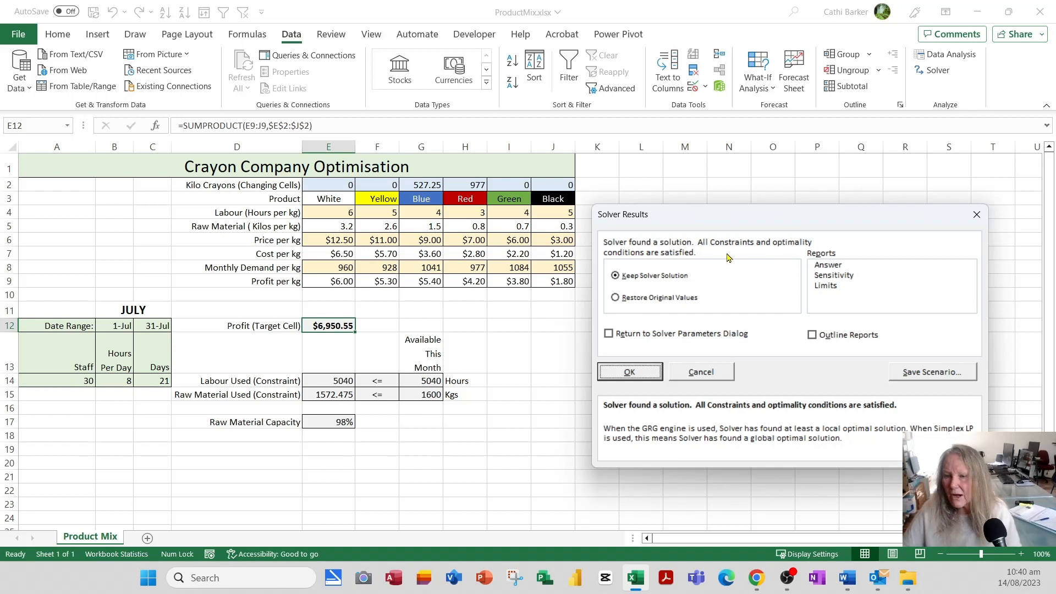
Save the Solver result as the scenario 'Optimal Solution'.
{"action": "left_click", "coordinate": [928, 373]}
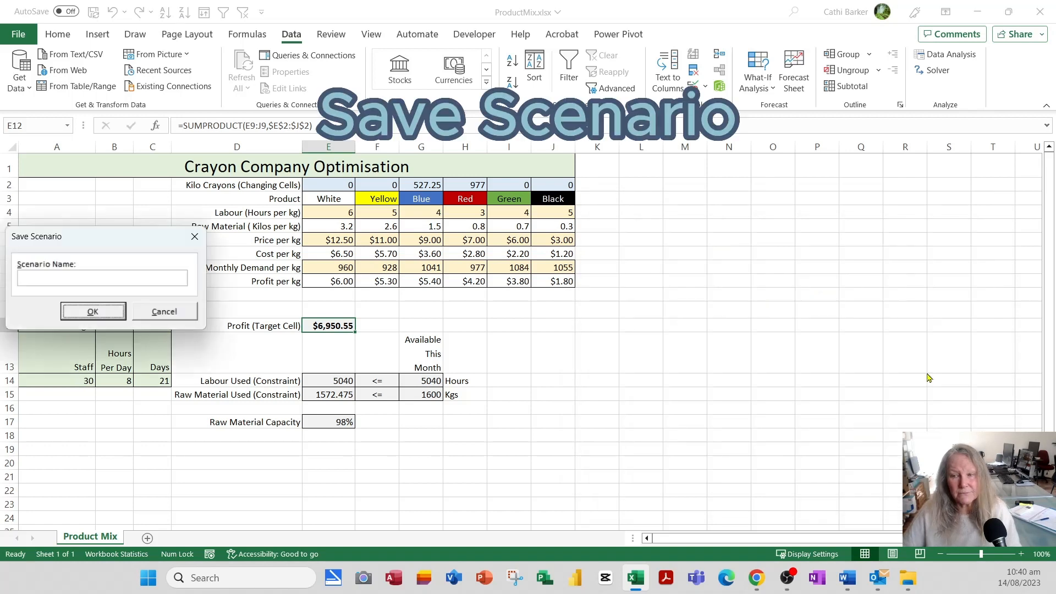
{"action": "left_click_drag", "start_coordinate": [141, 251], "coordinate": [668, 329]}
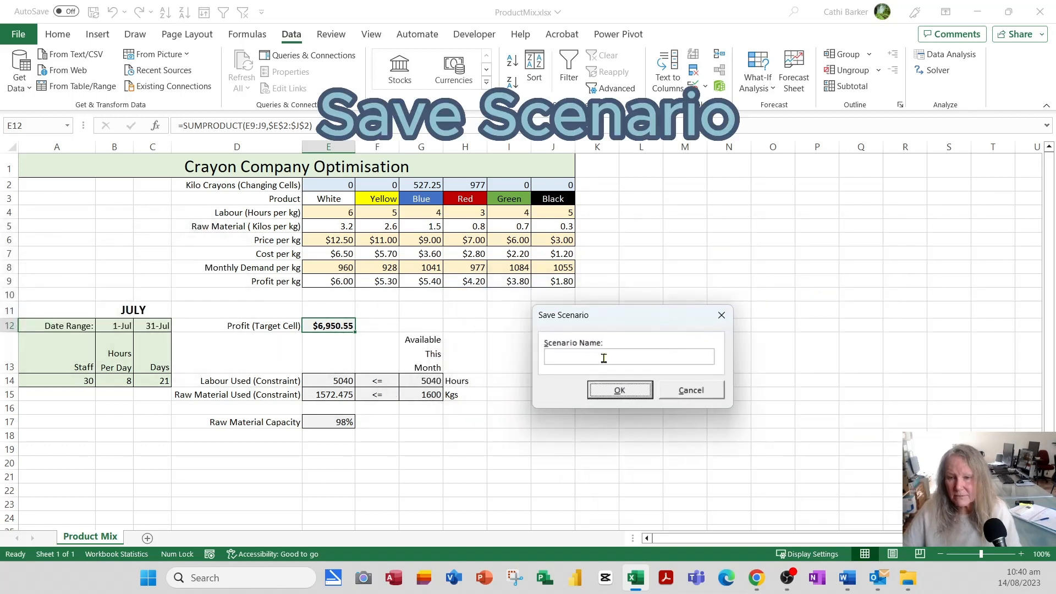
{"action": "type", "text": "Opt"}
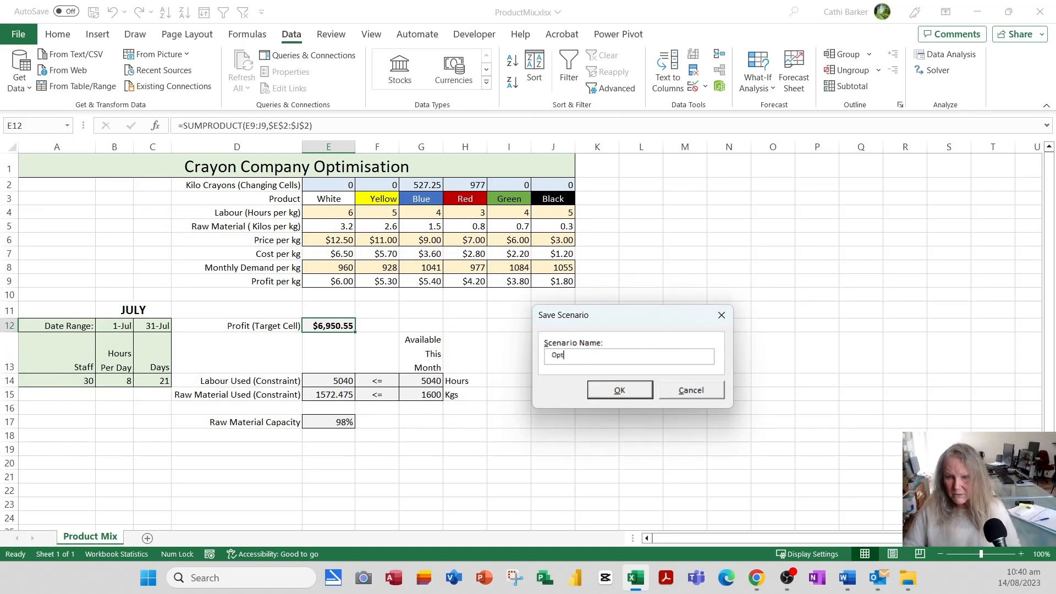
{"action": "type", "text": "imal Sol"}
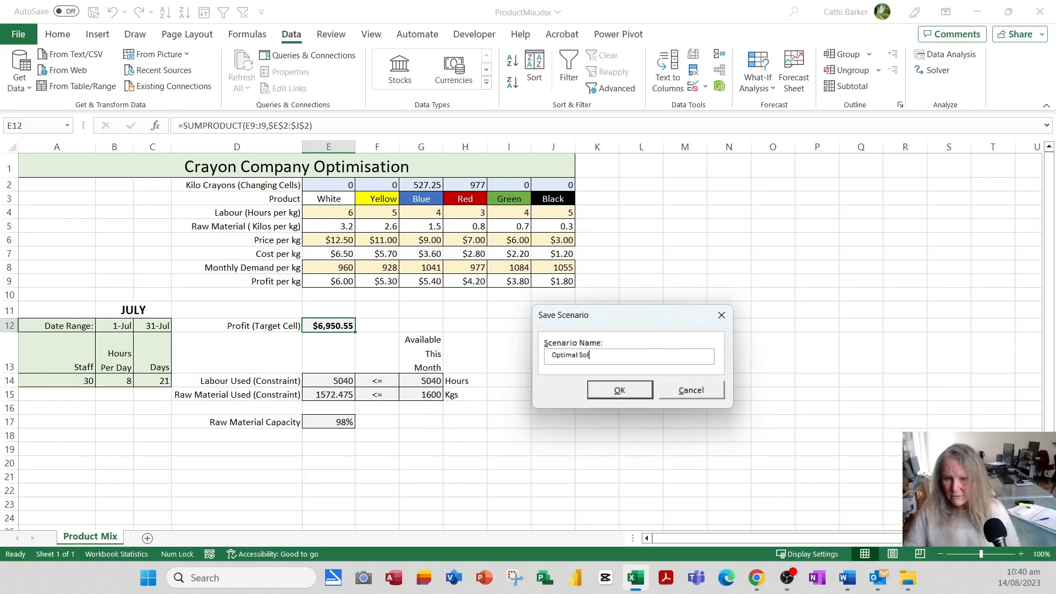
{"action": "type", "text": "ution"}
{"action": "left_click", "coordinate": [602, 395]}
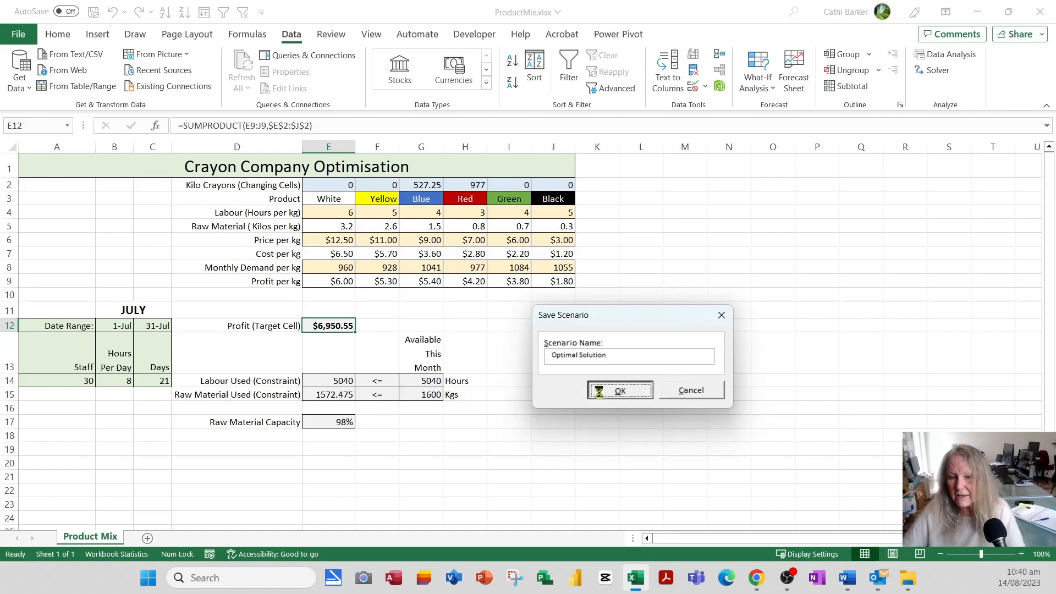
Restore the original crayon quantities, bringing profit back to $4,504.00.
{"action": "left_click_drag", "start_coordinate": [288, 170], "coordinate": [885, 227]}
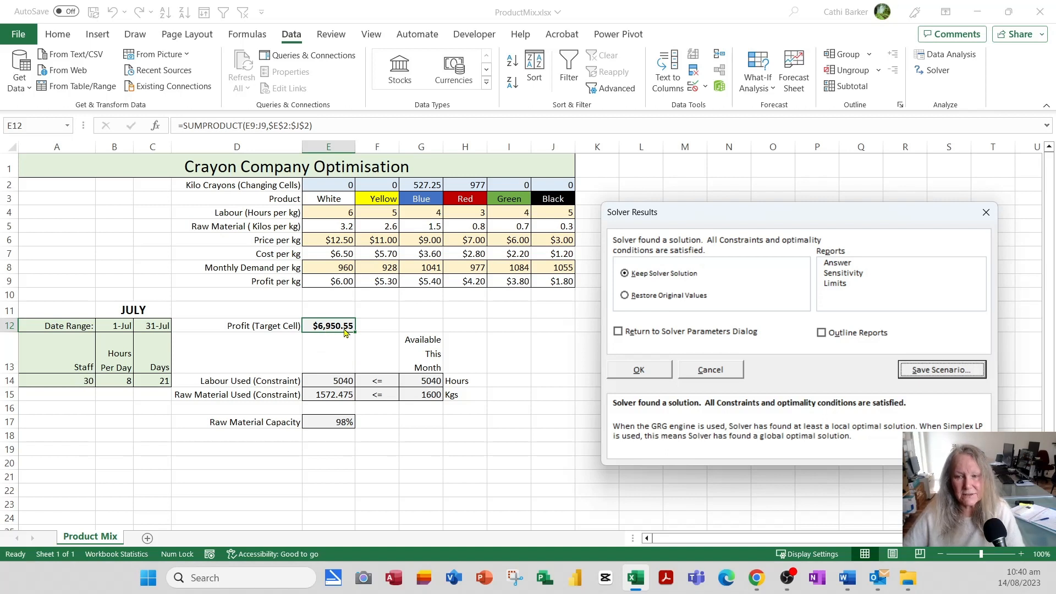
{"action": "left_click", "coordinate": [662, 299]}
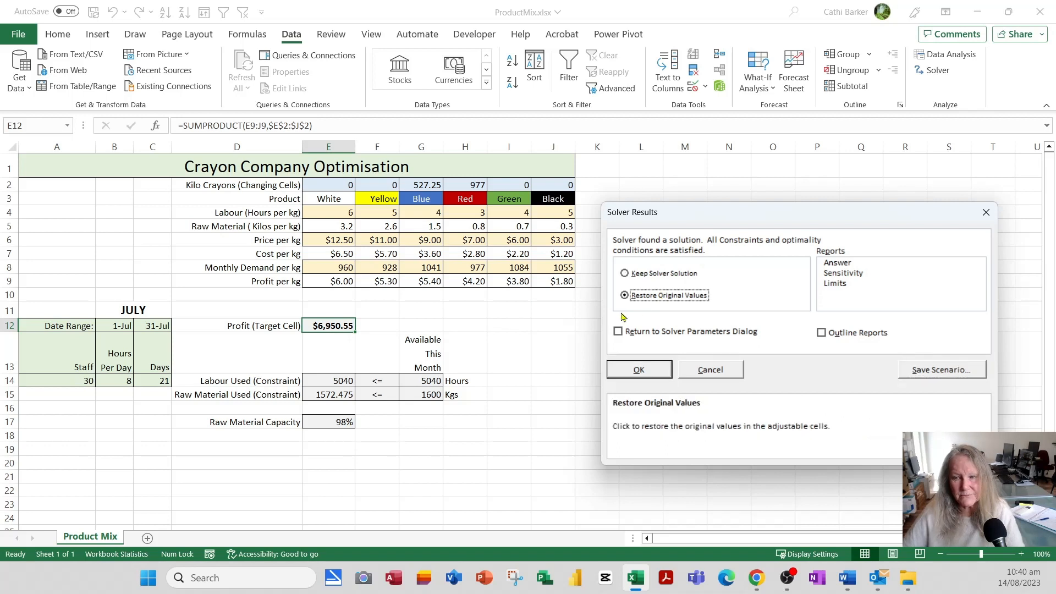
{"action": "left_click", "coordinate": [654, 370]}
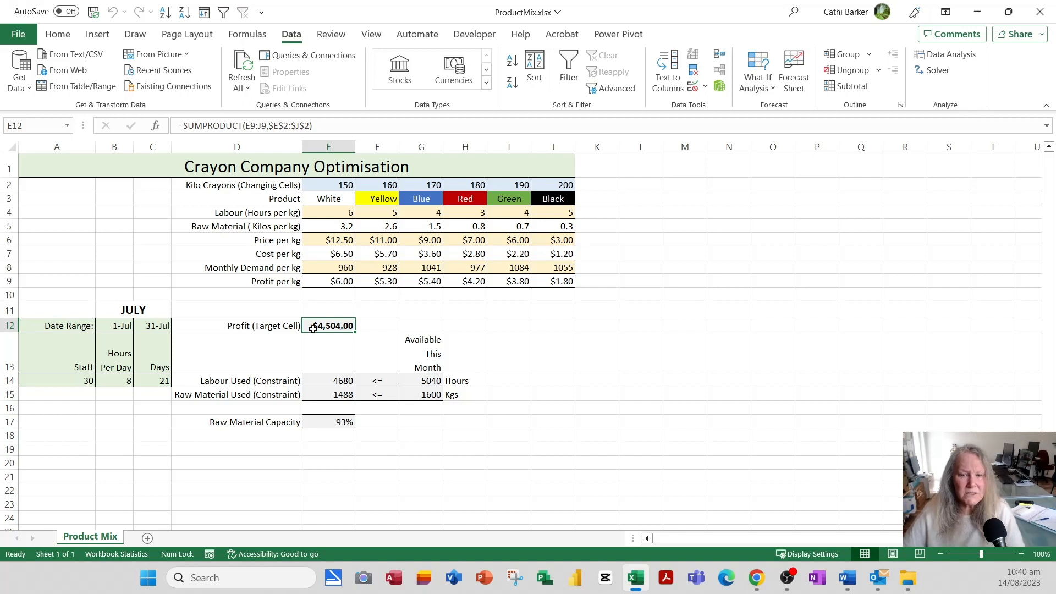
Show the Optimal Solution scenario: 527.25 Blue, 977 Red, $6,950.55 profit.
{"action": "left_click", "coordinate": [758, 88]}
{"action": "left_click", "coordinate": [779, 108]}
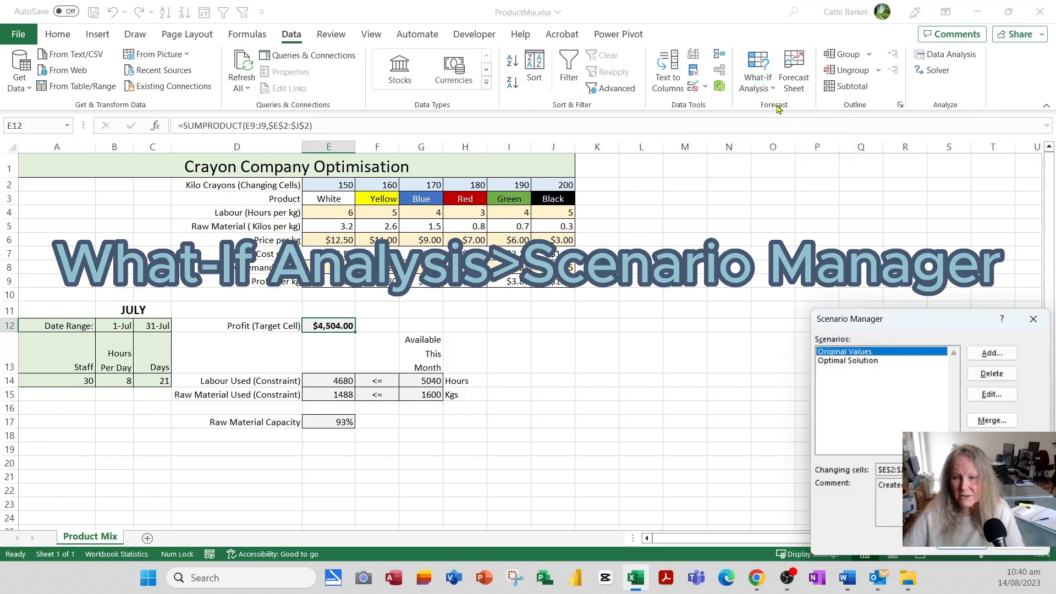
{"action": "left_click", "coordinate": [857, 361]}
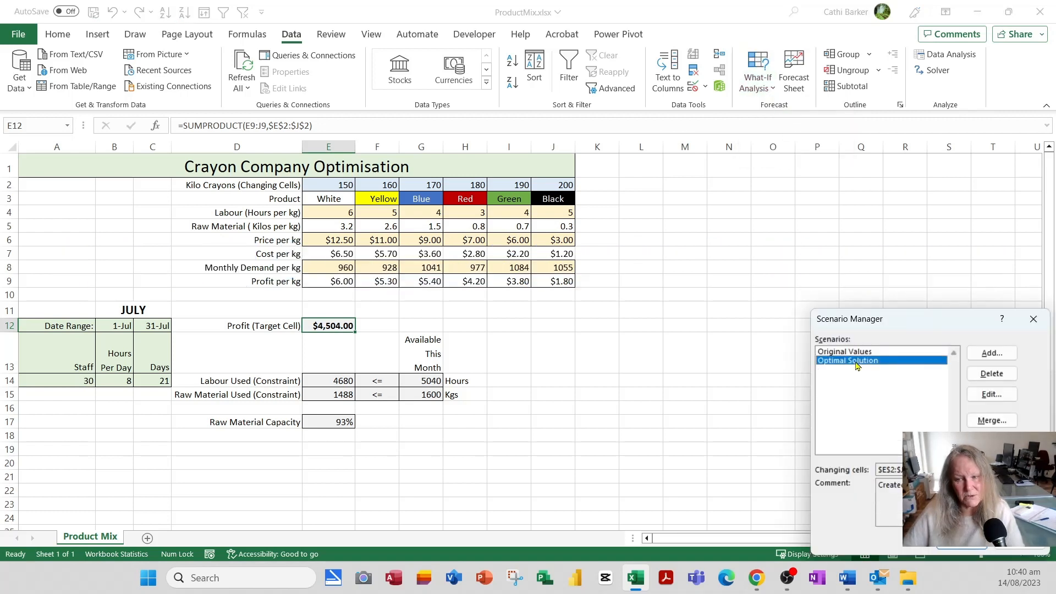
{"action": "left_click", "coordinate": [958, 548]}
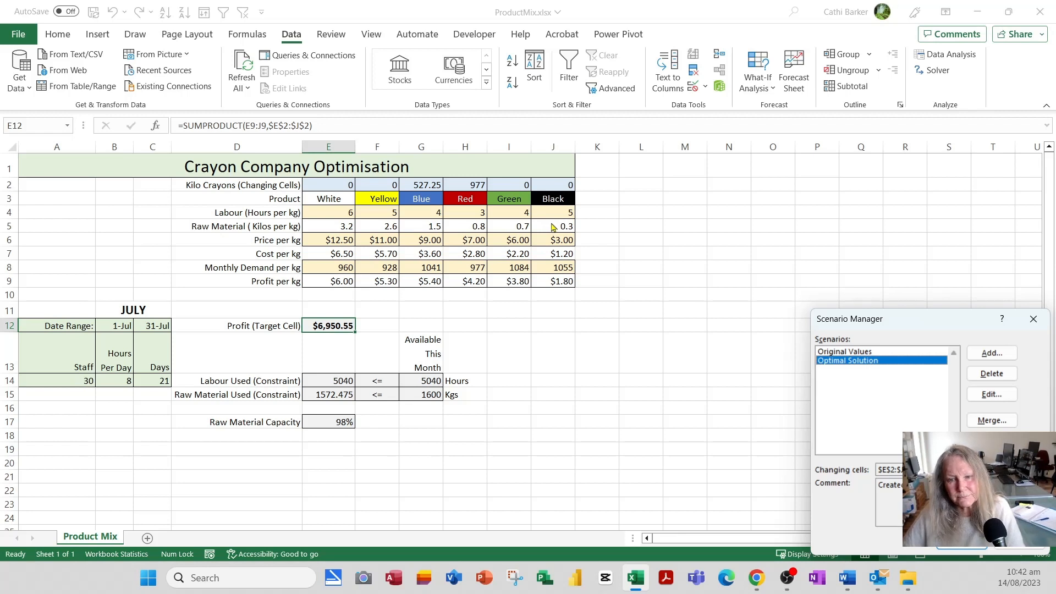
{"action": "left_click", "coordinate": [1027, 548]}
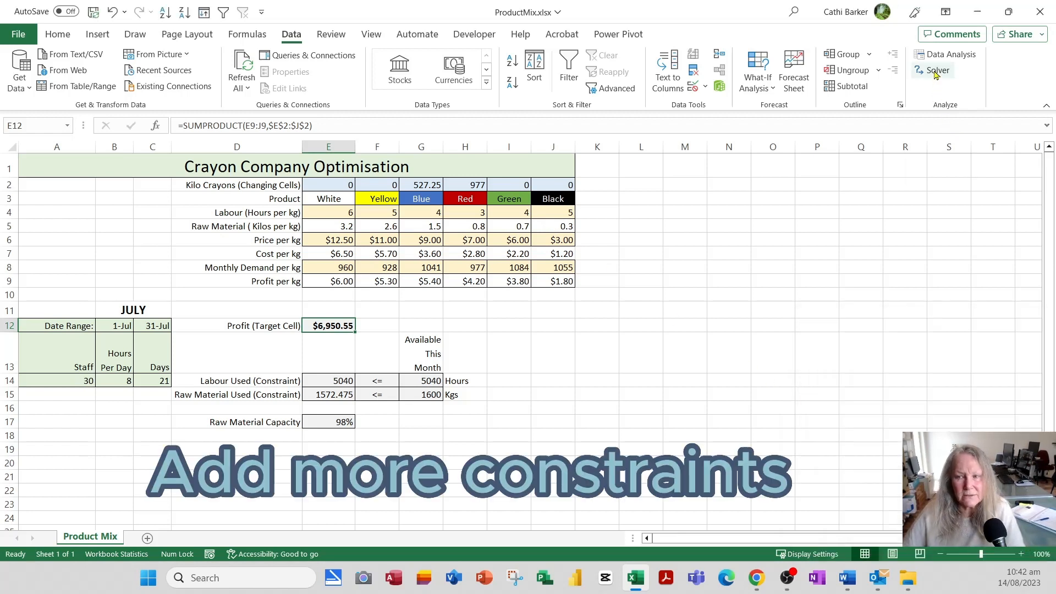
Add Solver constraints requiring White (E2) and Yellow (F2) to be at least 50.
{"action": "left_click", "coordinate": [936, 71]}
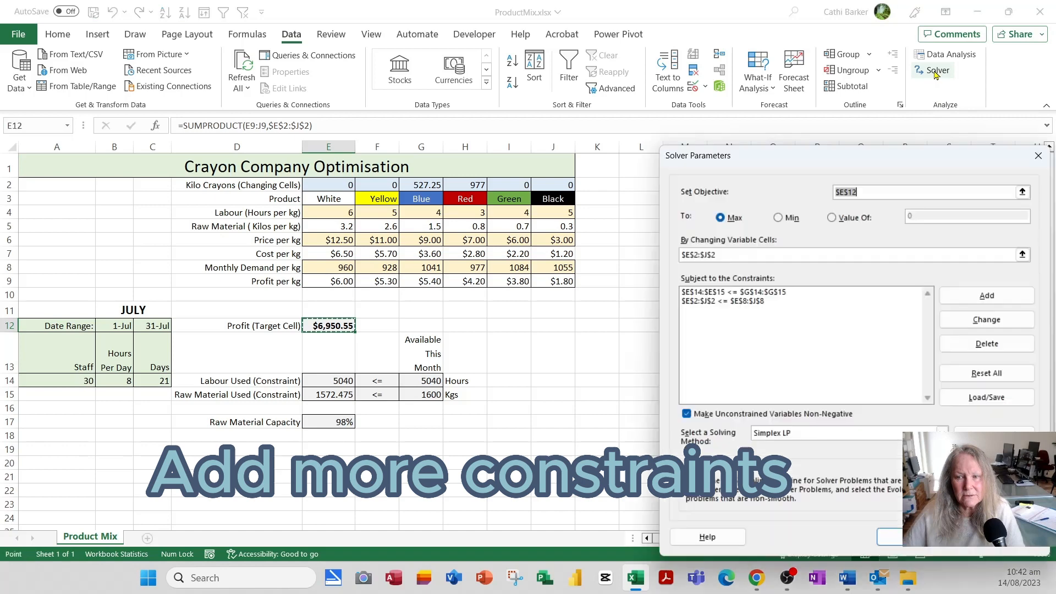
{"action": "left_click", "coordinate": [988, 296]}
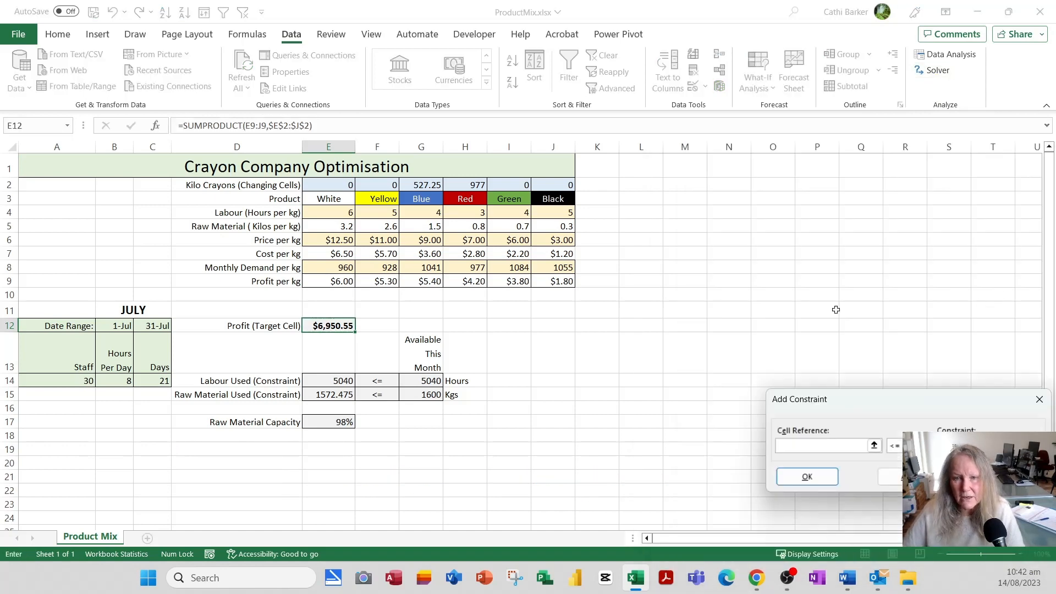
{"action": "left_click", "coordinate": [327, 184]}
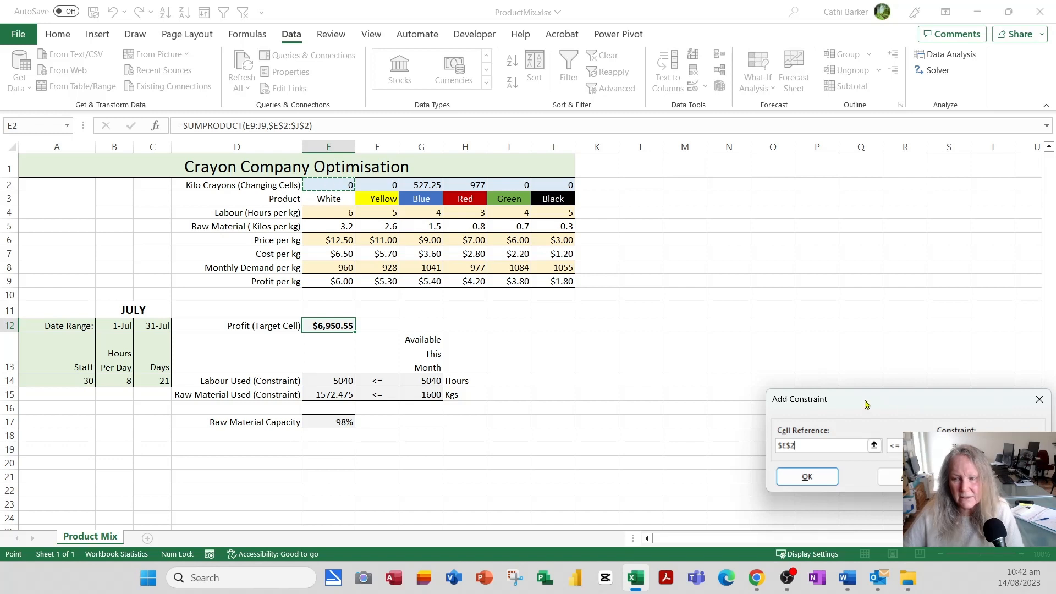
{"action": "left_click", "coordinate": [924, 446]}
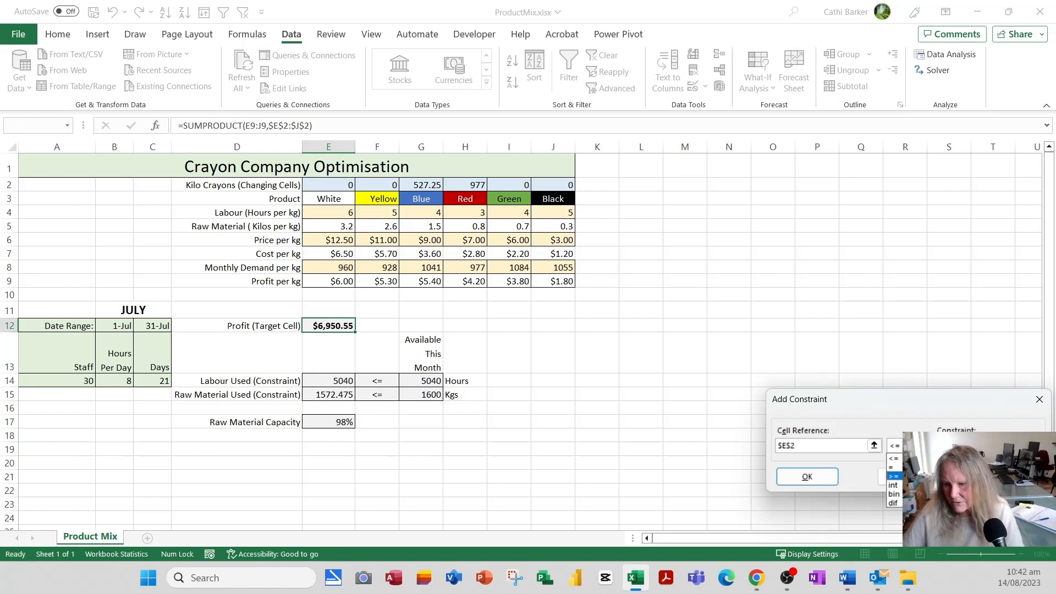
{"action": "left_click", "coordinate": [908, 477]}
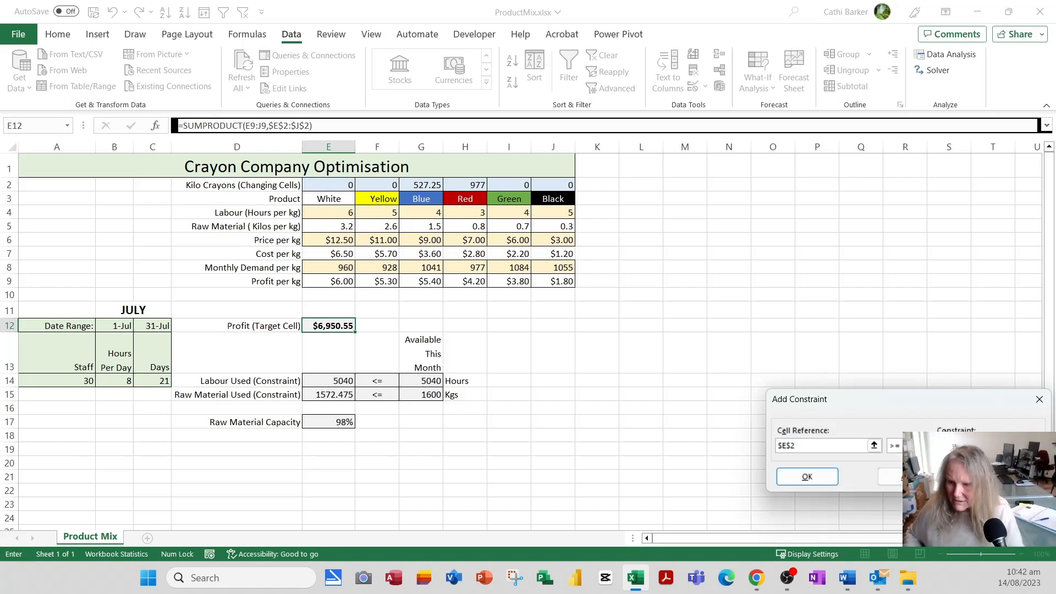
{"action": "left_click", "coordinate": [891, 476]}
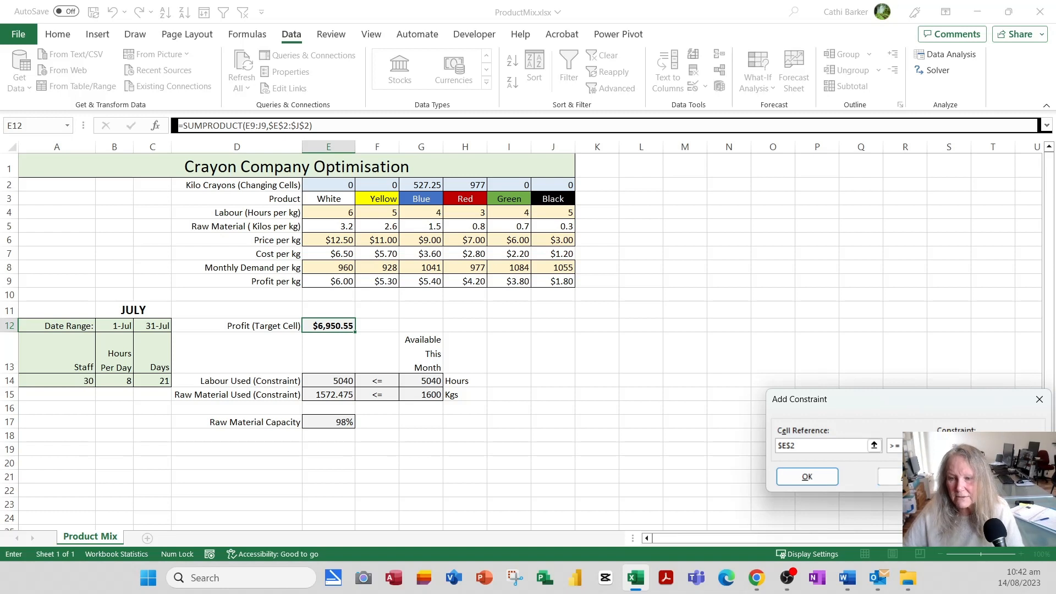
{"action": "left_click", "coordinate": [392, 186]}
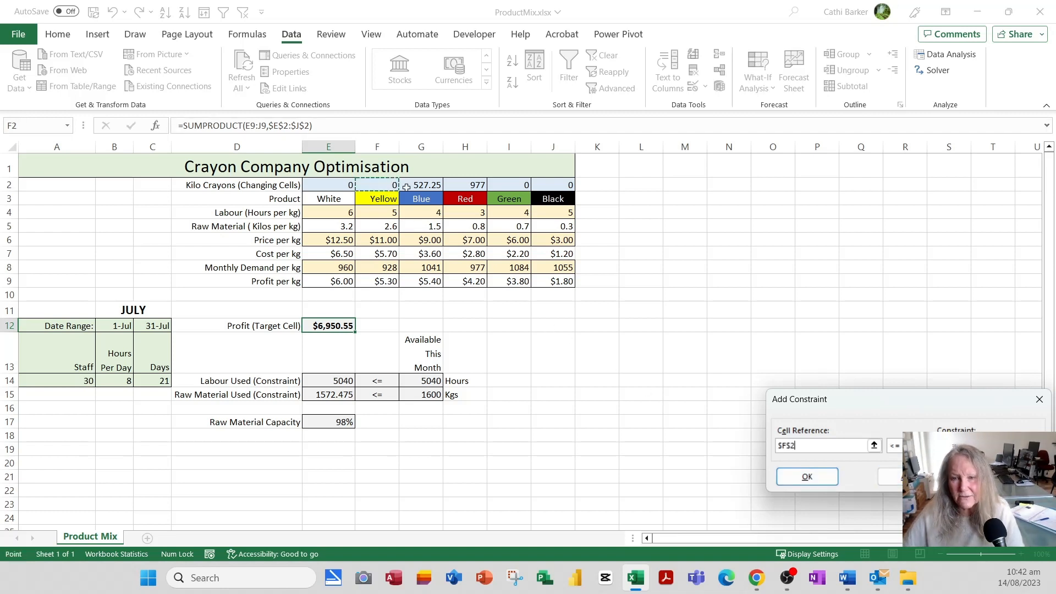
{"action": "left_click", "coordinate": [894, 446]}
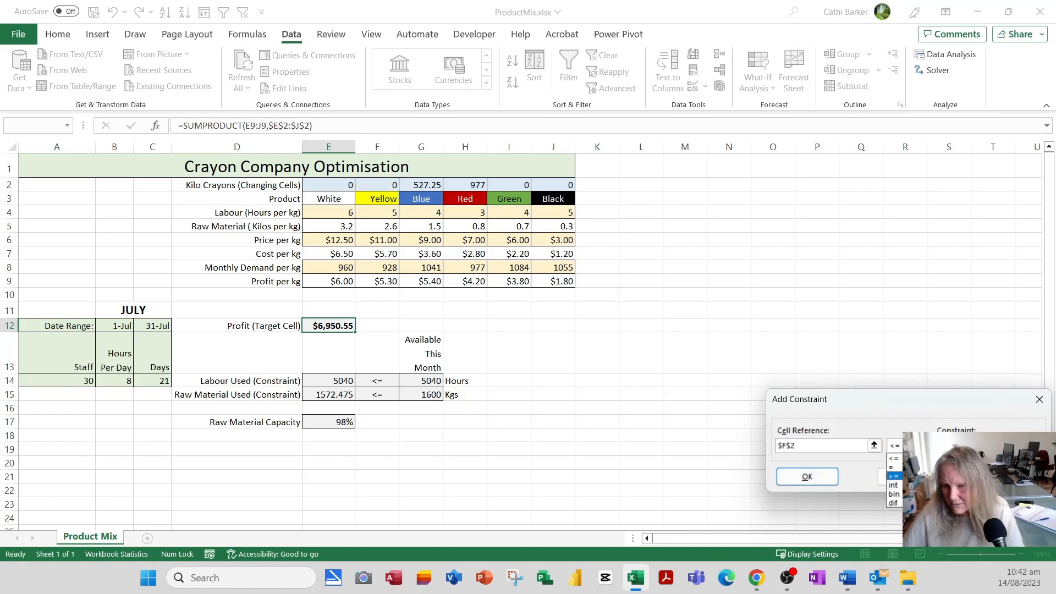
{"action": "left_click", "coordinate": [892, 475]}
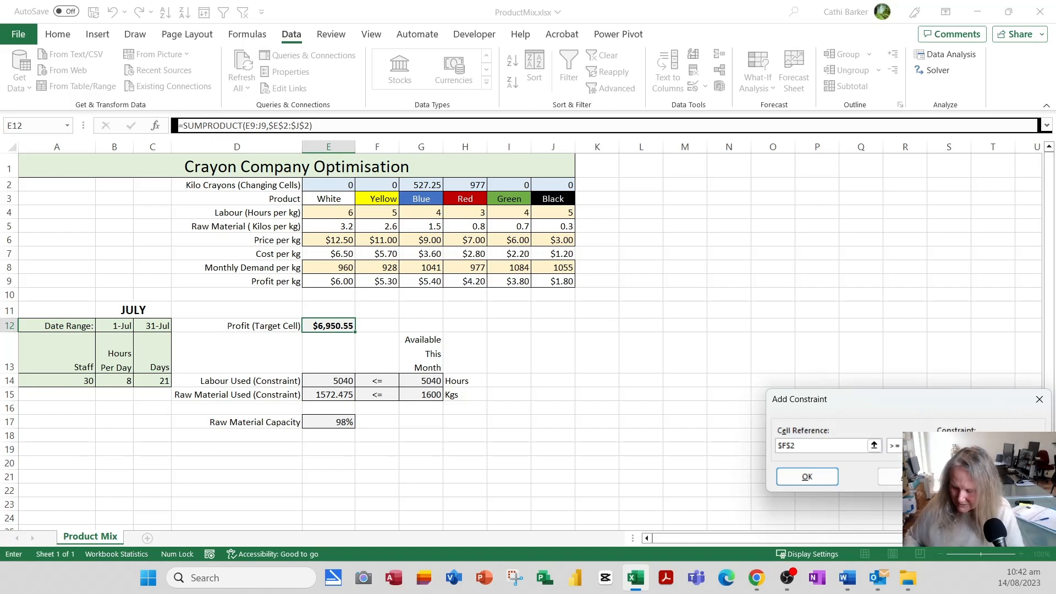
{"action": "left_click", "coordinate": [891, 476]}
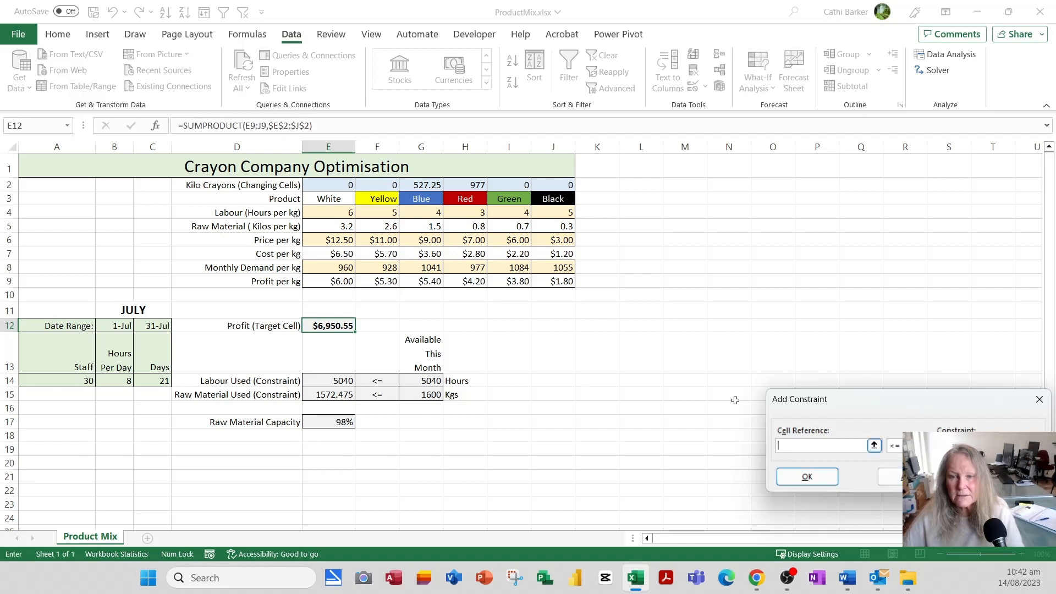
Add constraints requiring Green (I2) and Black (J2) to be at least 50.
{"action": "left_click", "coordinate": [526, 186]}
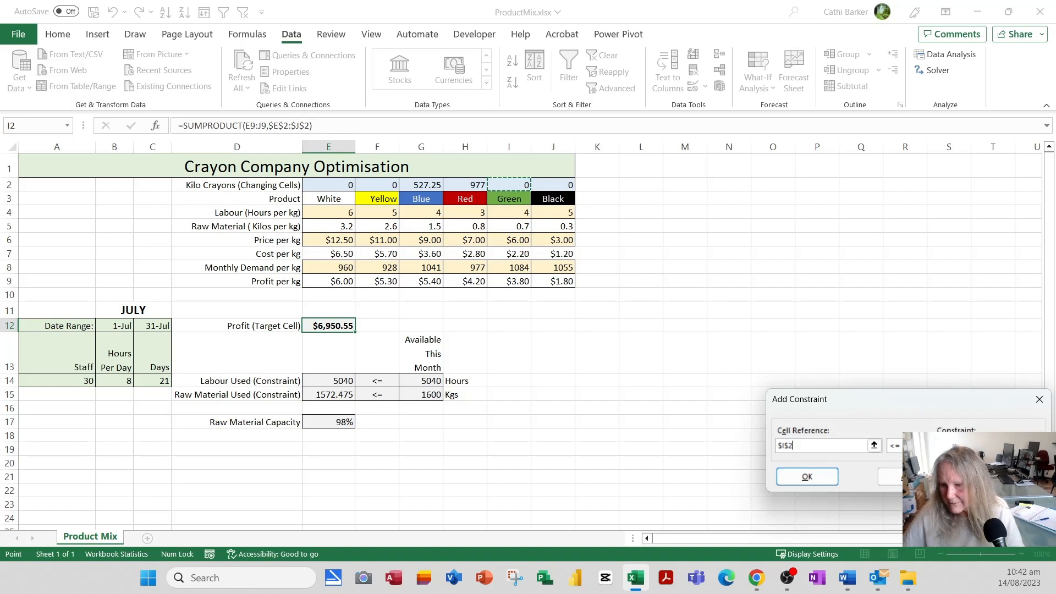
{"action": "left_click", "coordinate": [894, 446]}
{"action": "left_click", "coordinate": [894, 477]}
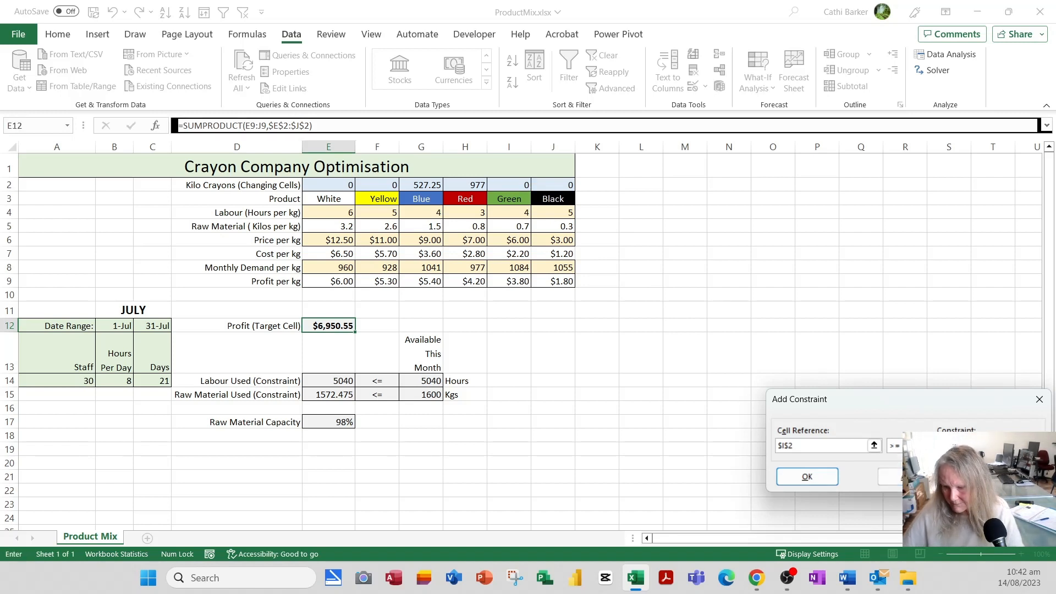
{"action": "left_click", "coordinate": [889, 476]}
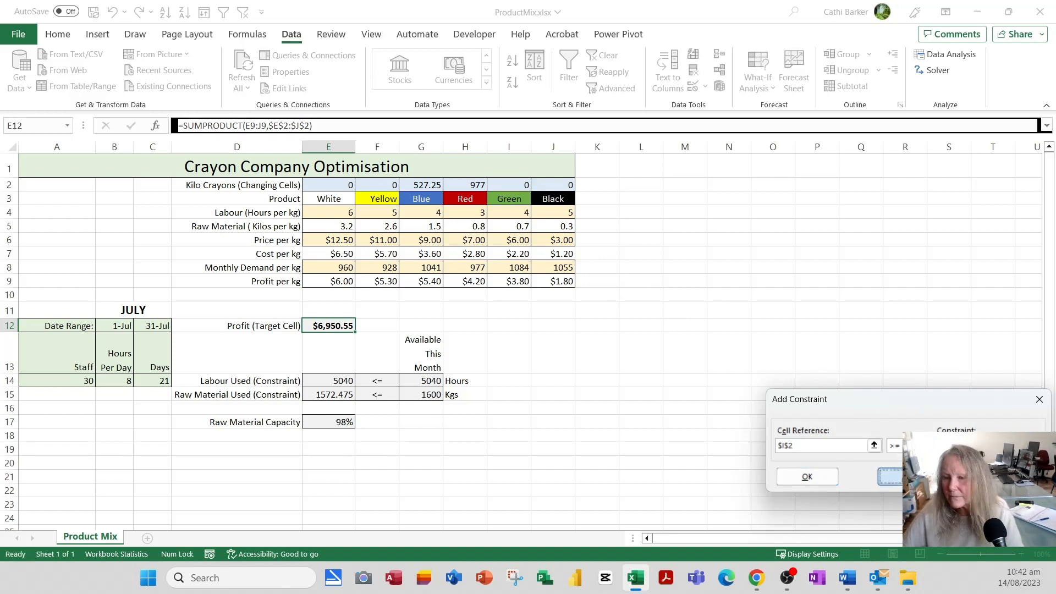
{"action": "left_click", "coordinate": [558, 187]}
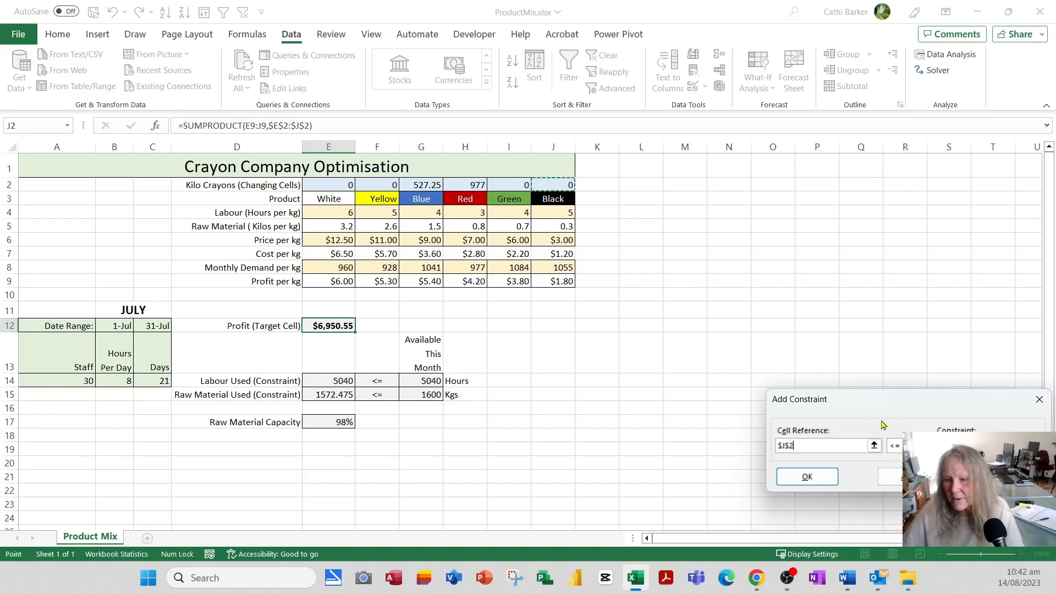
{"action": "left_click", "coordinate": [894, 446]}
{"action": "left_click", "coordinate": [894, 476]}
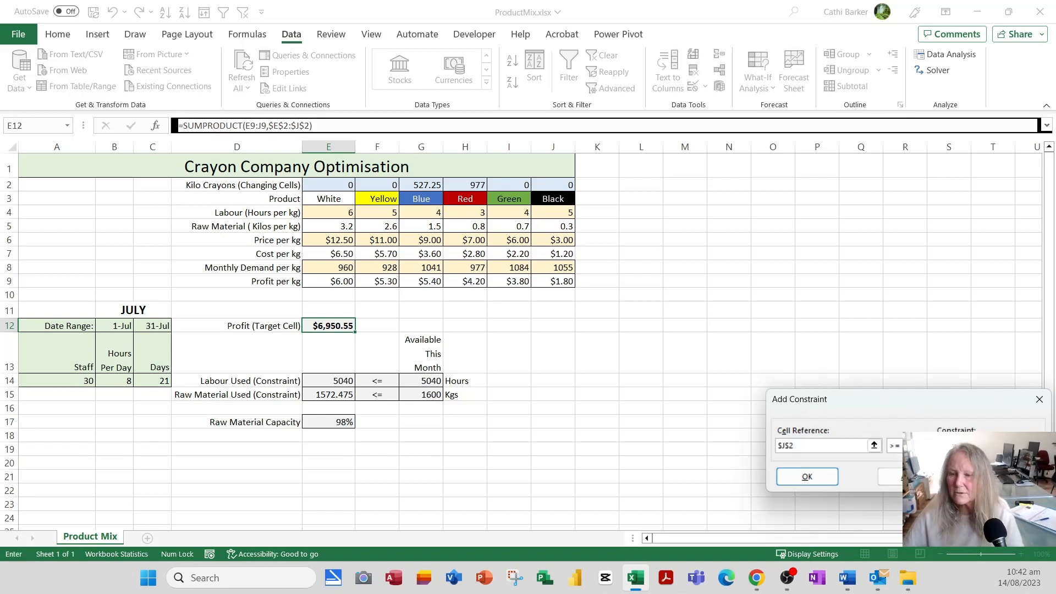
{"action": "left_click", "coordinate": [890, 476]}
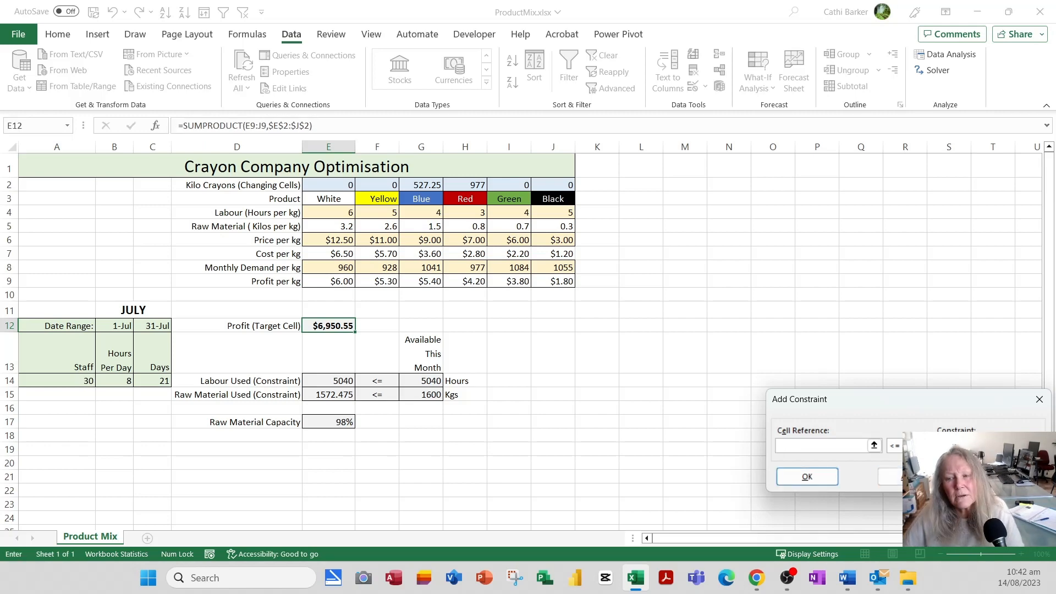
{"action": "left_click", "coordinate": [807, 476]}
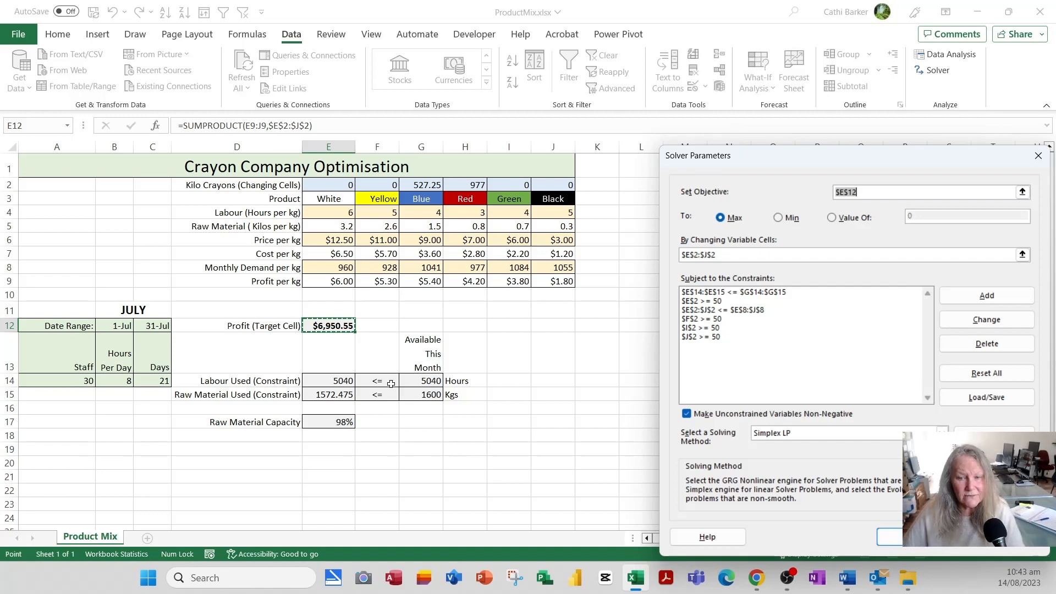
Solve with the 50 kg minimums and save the $6,445.55 result as scenario 'Minimum of 50KG'.
{"action": "left_click", "coordinate": [888, 537]}
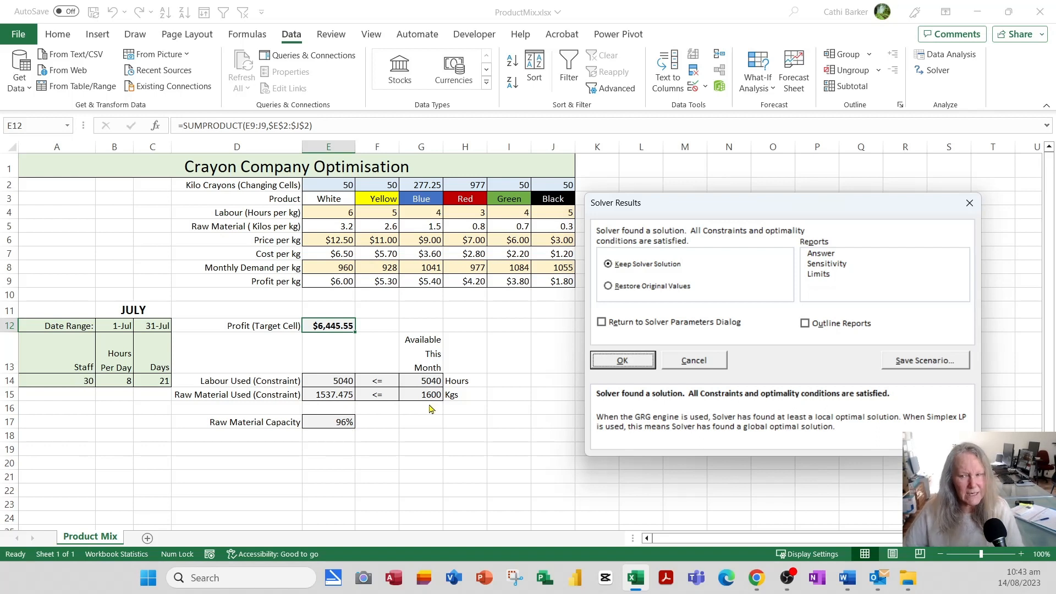
{"action": "left_click", "coordinate": [918, 361]}
{"action": "left_click", "coordinate": [93, 280]}
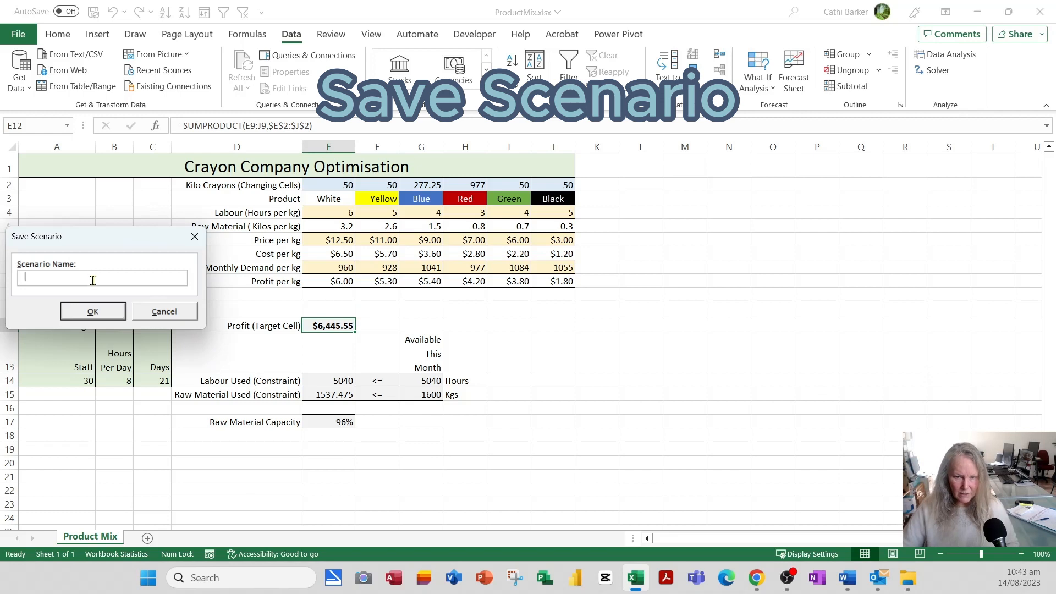
{"action": "type", "text": "Minimum"}
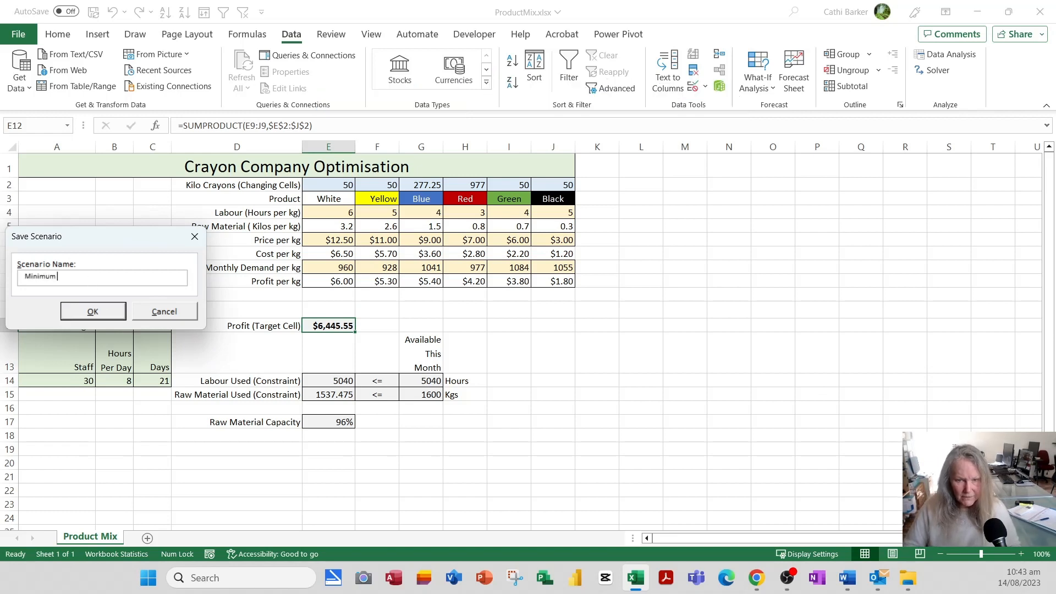
{"action": "type", "text": " of 50"}
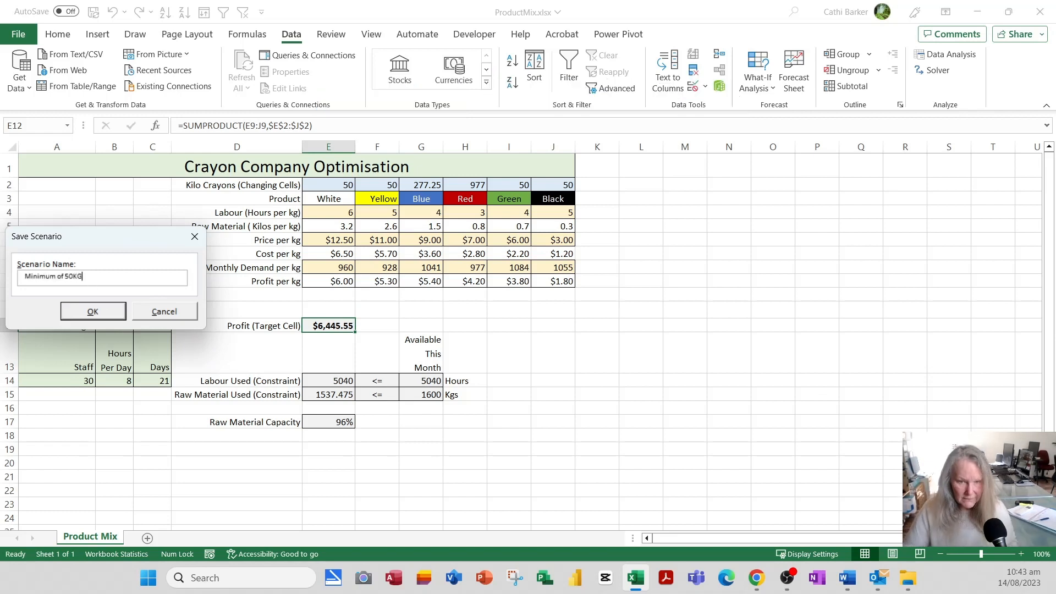
{"action": "type", "text": "KG"}
{"action": "left_click", "coordinate": [94, 313]}
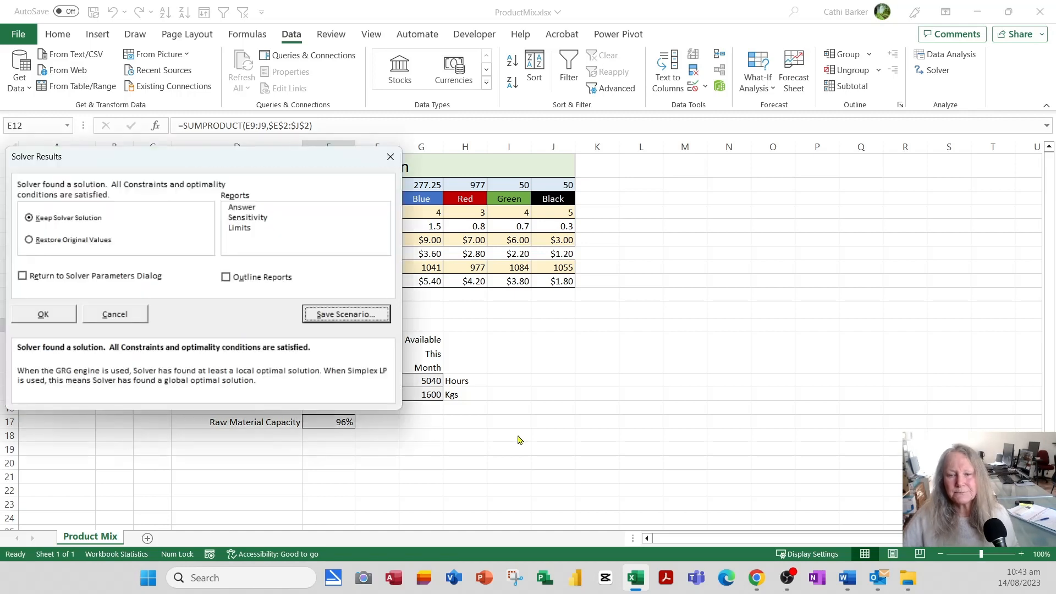
Restore the original values so the sheet returns to $6,950.55 profit.
{"action": "left_click_drag", "start_coordinate": [214, 170], "coordinate": [718, 170]}
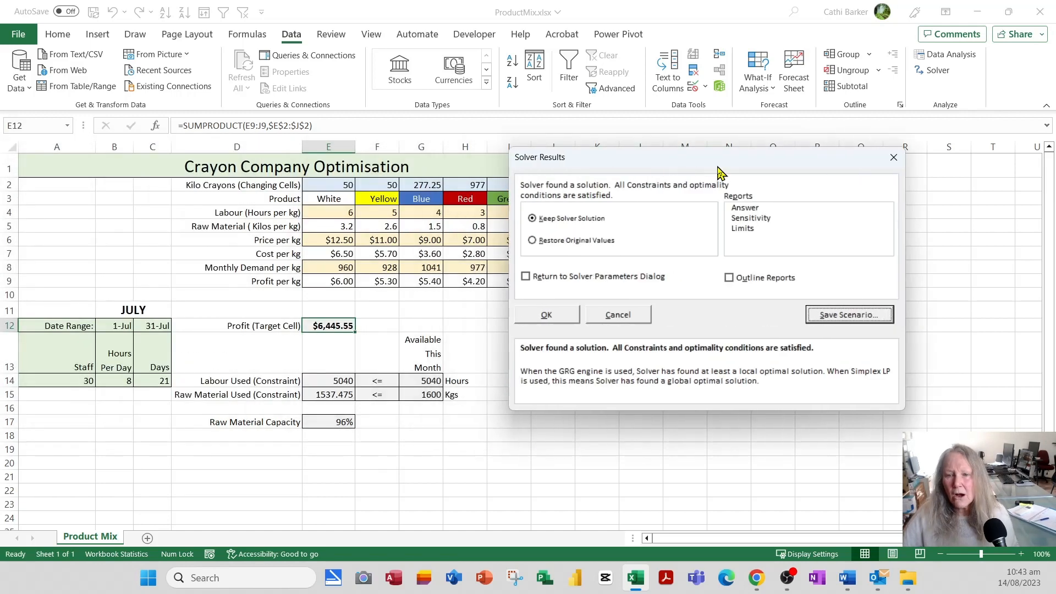
{"action": "left_click", "coordinate": [583, 242]}
{"action": "left_click", "coordinate": [546, 315]}
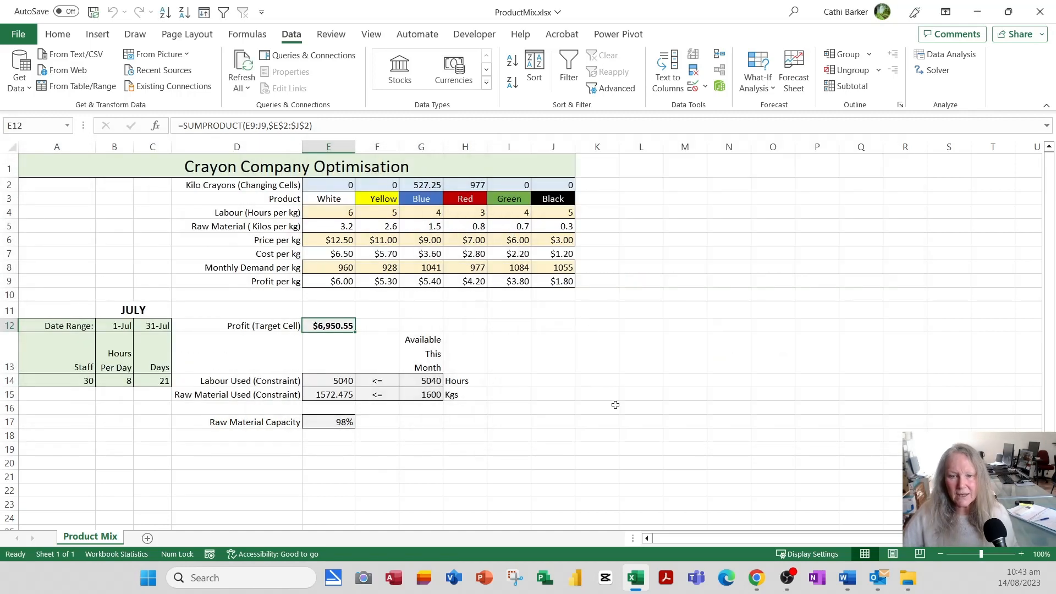
{"action": "left_click", "coordinate": [417, 223]}
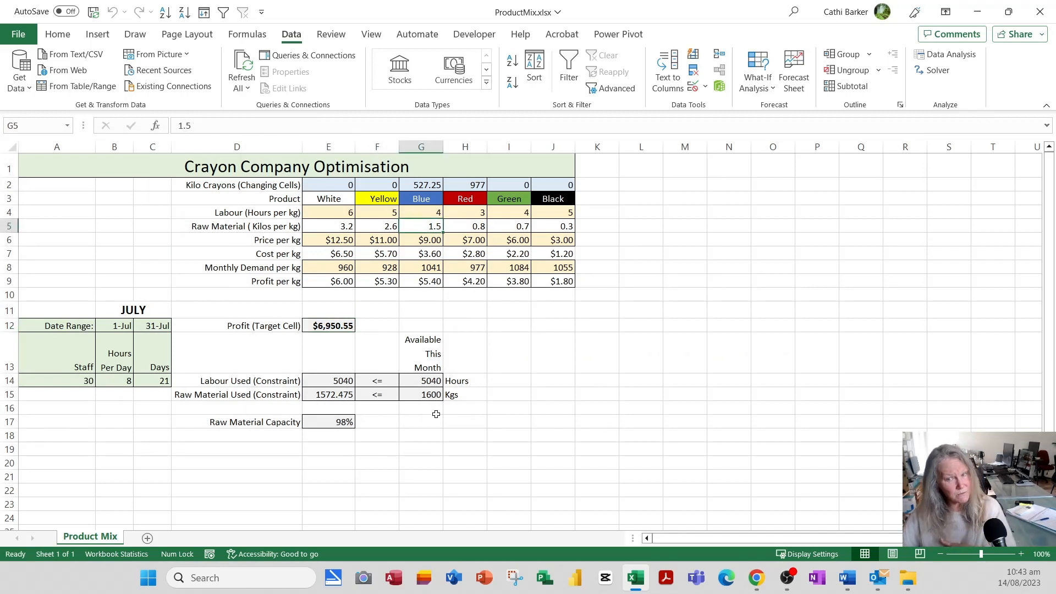
Show Original Values, Optimal Solution, then Minimum of 50KG, leaving 277.25 Blue, 977 Red and $6,445.55 profit.
{"action": "left_click", "coordinate": [759, 87]}
{"action": "left_click", "coordinate": [781, 109]}
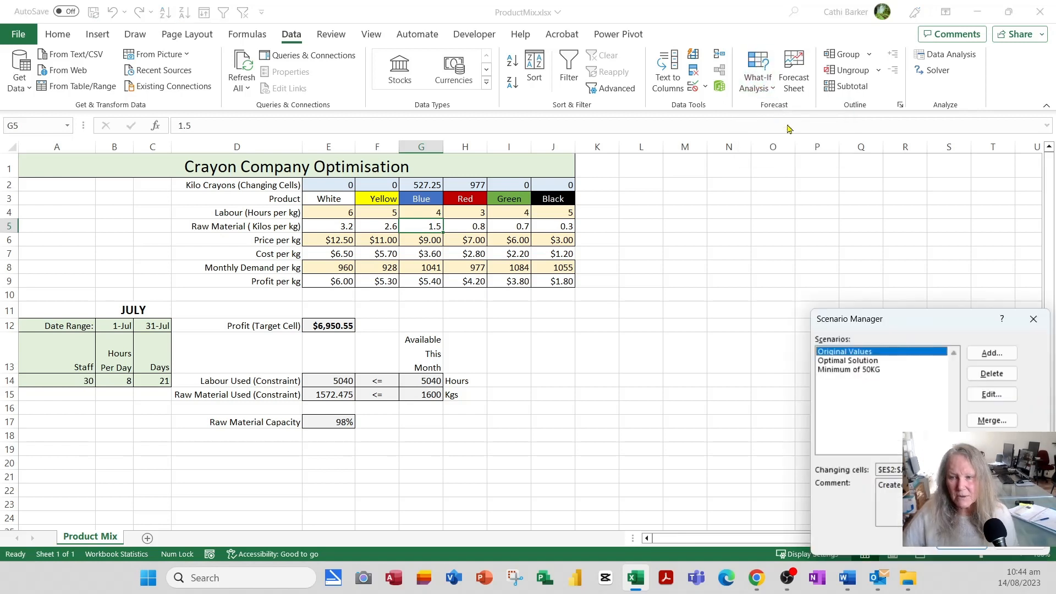
{"action": "left_click", "coordinate": [972, 548]}
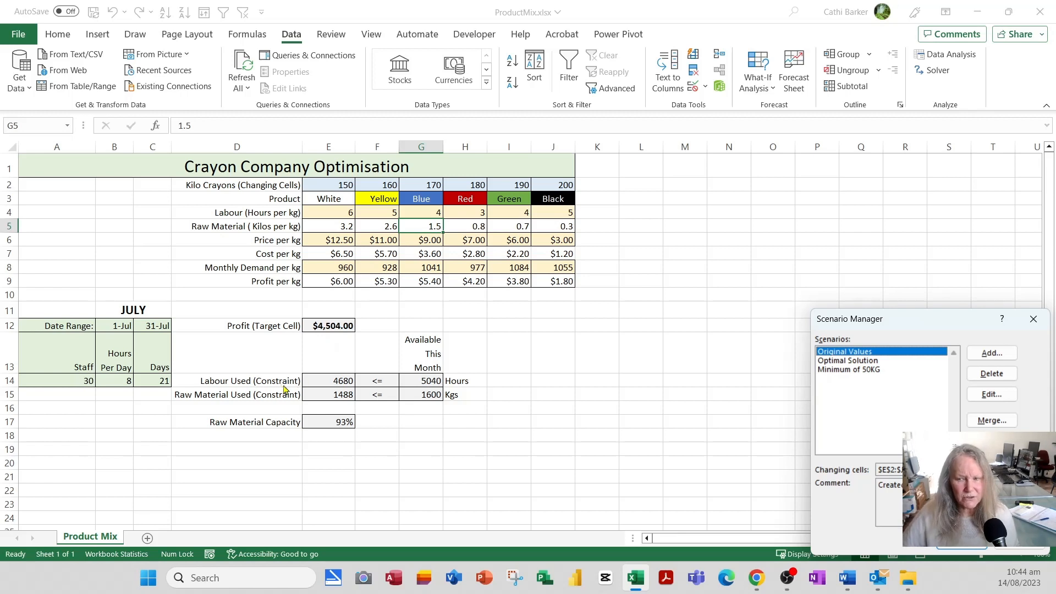
{"action": "left_click", "coordinate": [869, 361]}
{"action": "left_click", "coordinate": [964, 548]}
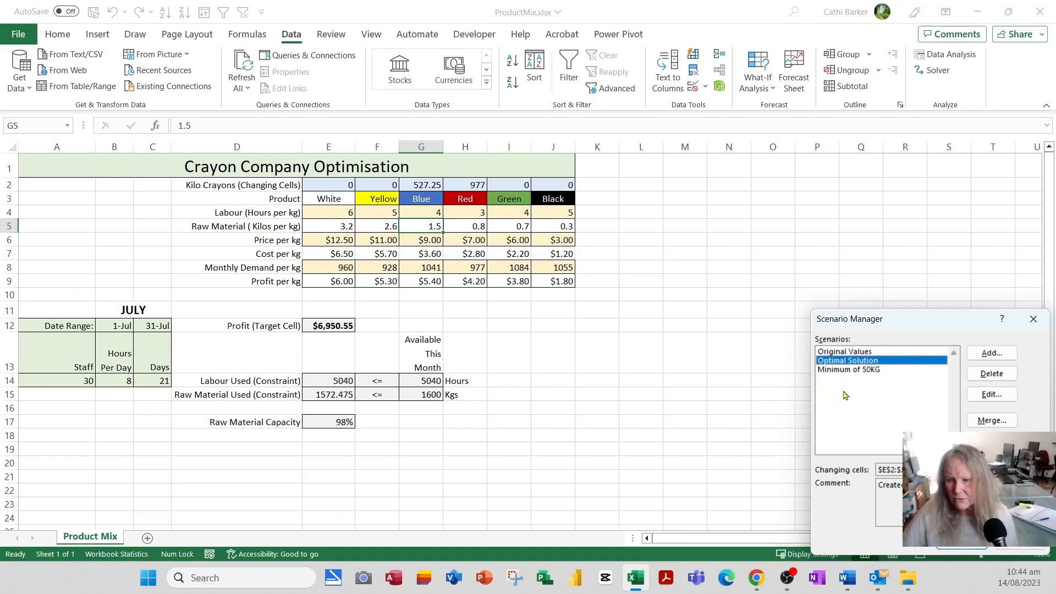
{"action": "left_click", "coordinate": [850, 370]}
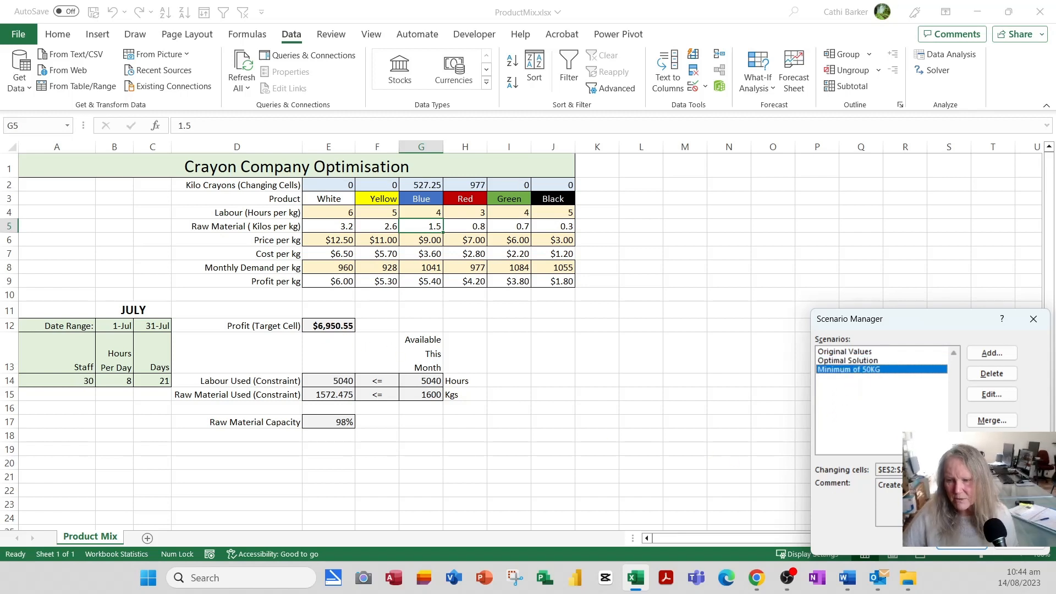
{"action": "left_click", "coordinate": [969, 548]}
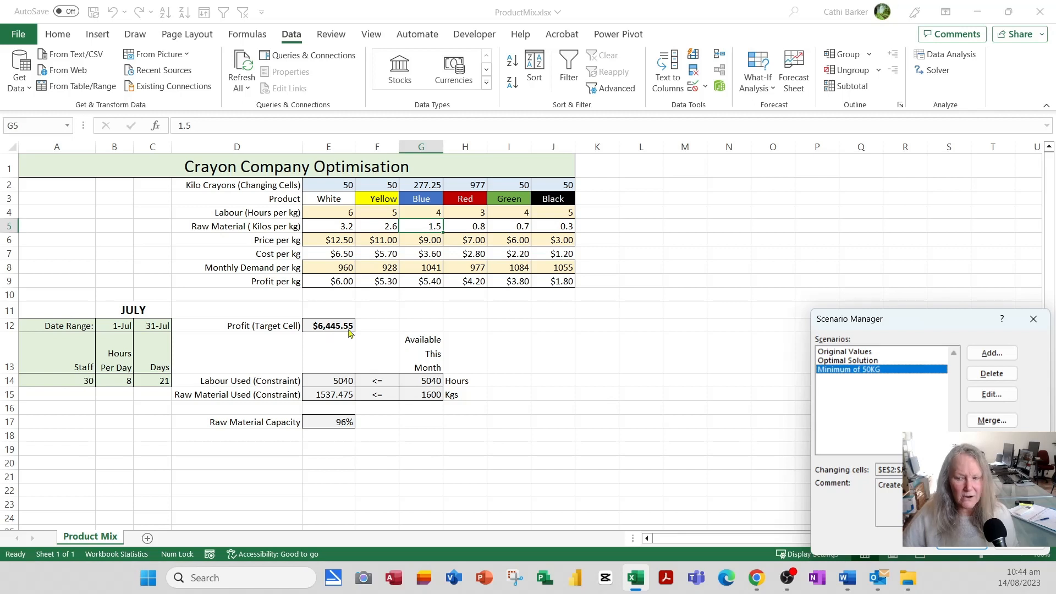
{"action": "left_click", "coordinate": [1024, 548]}
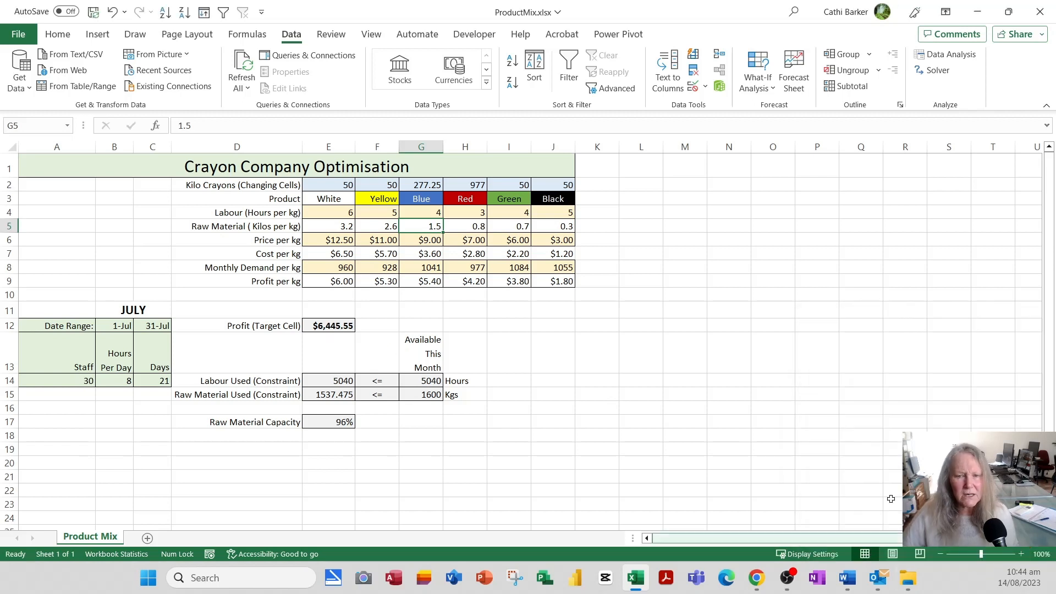
{"action": "left_click", "coordinate": [123, 326]}
Enter start date 1/8 in B12 and end date 31/8 in C12, giving 23 days and 5520 hours.
{"action": "type", "text": "1/8"}
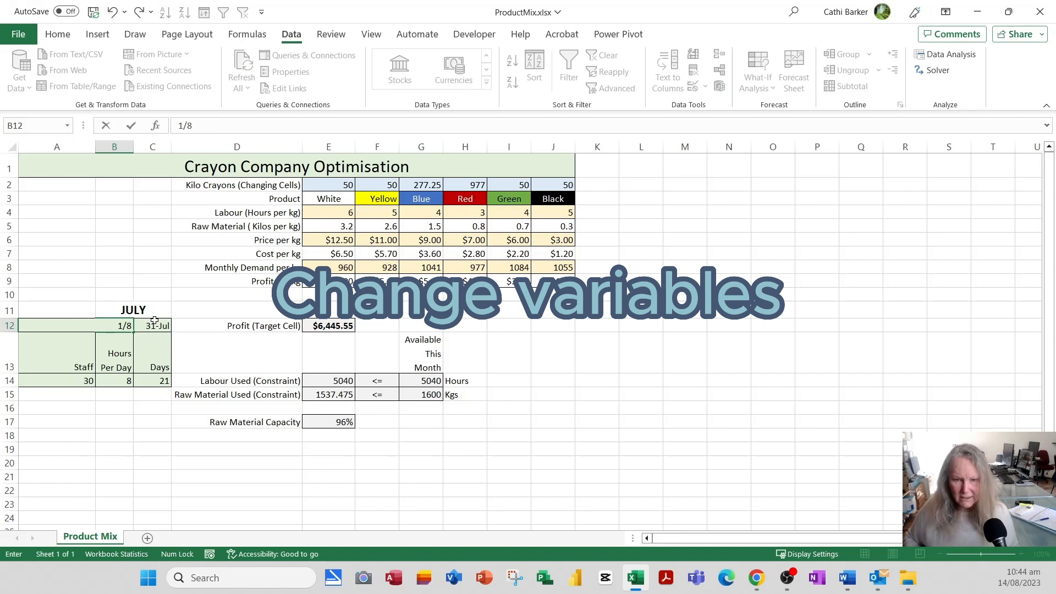
{"action": "key", "text": "Tab"}
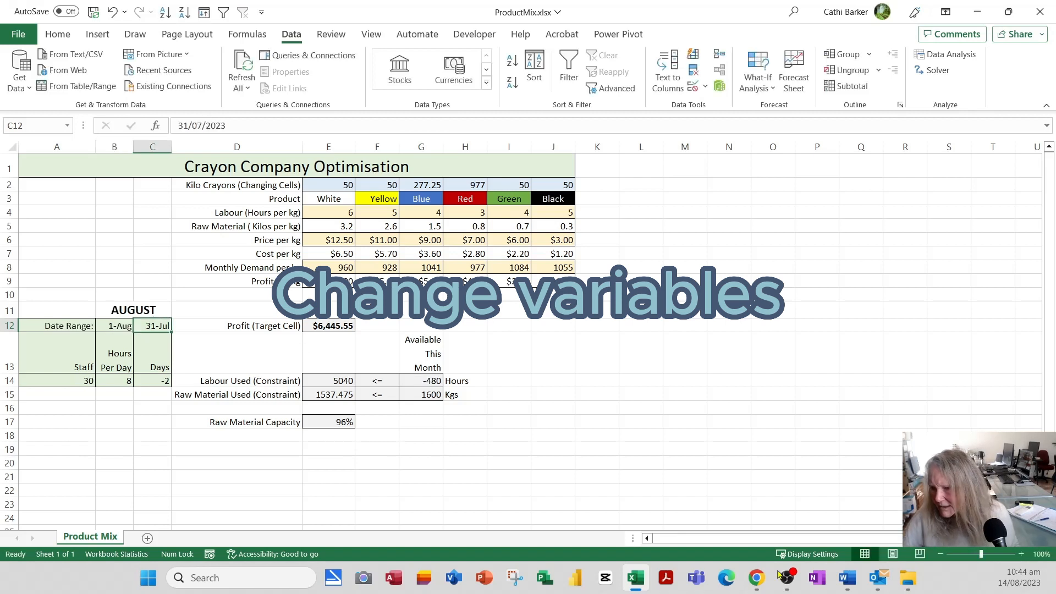
{"action": "left_click", "coordinate": [1021, 581]}
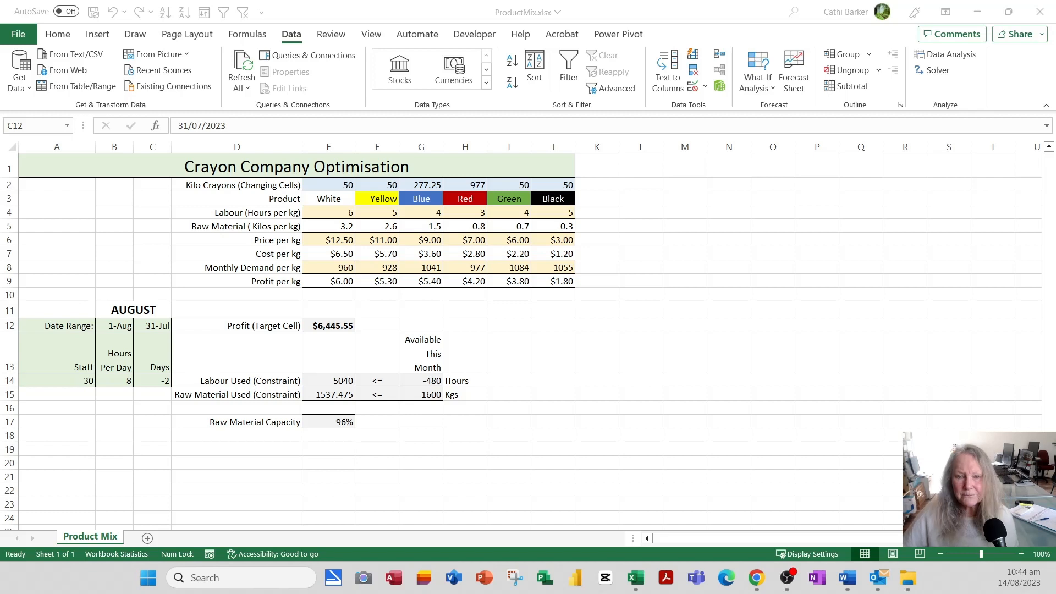
{"action": "left_click", "coordinate": [155, 327]}
{"action": "double_click", "coordinate": [162, 329]}
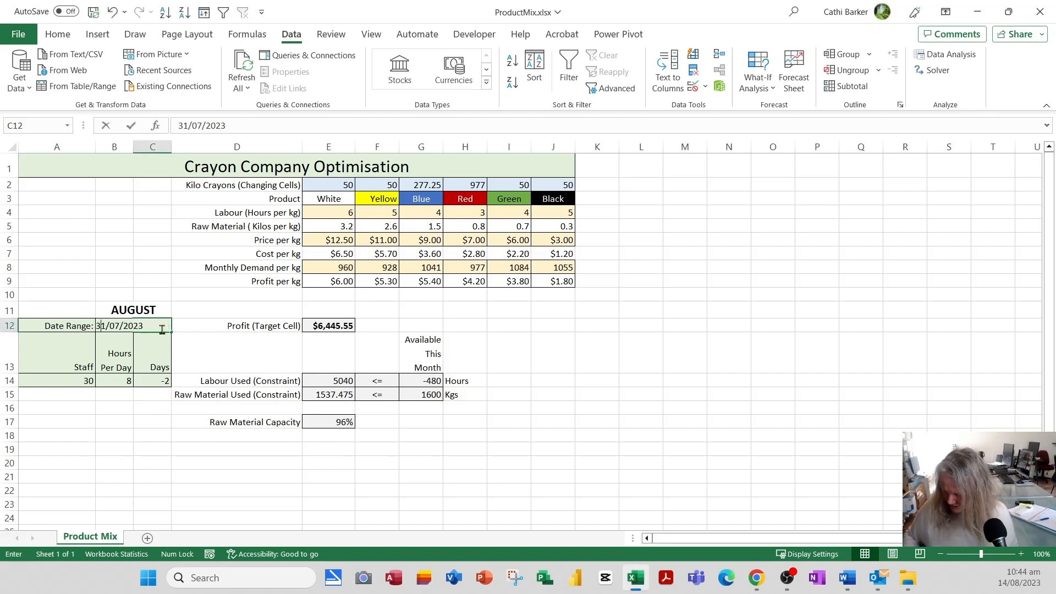
{"action": "type", "text": "31/8/"}
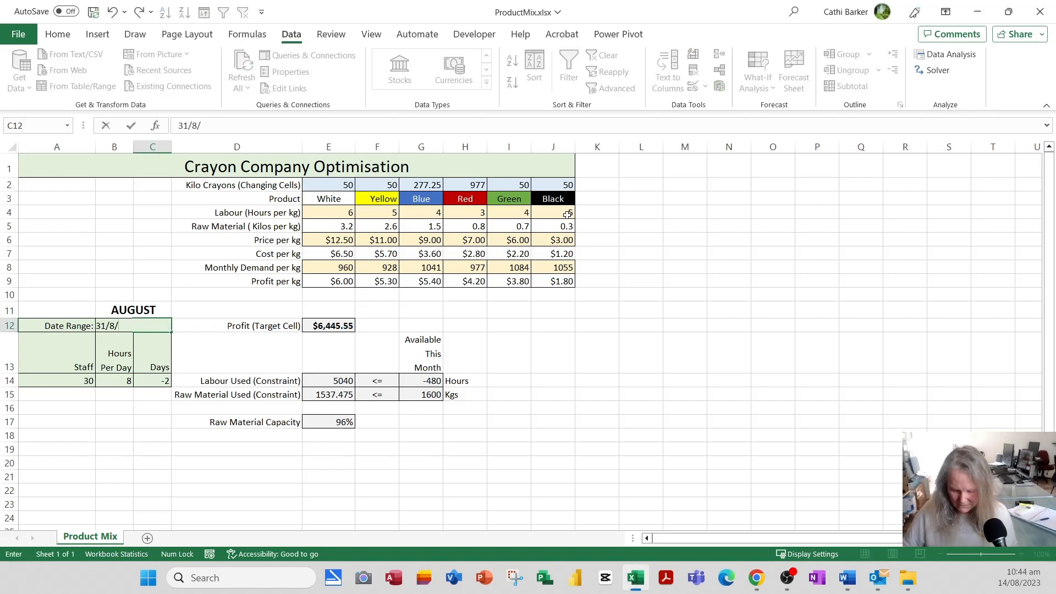
{"action": "key", "text": "Return"}
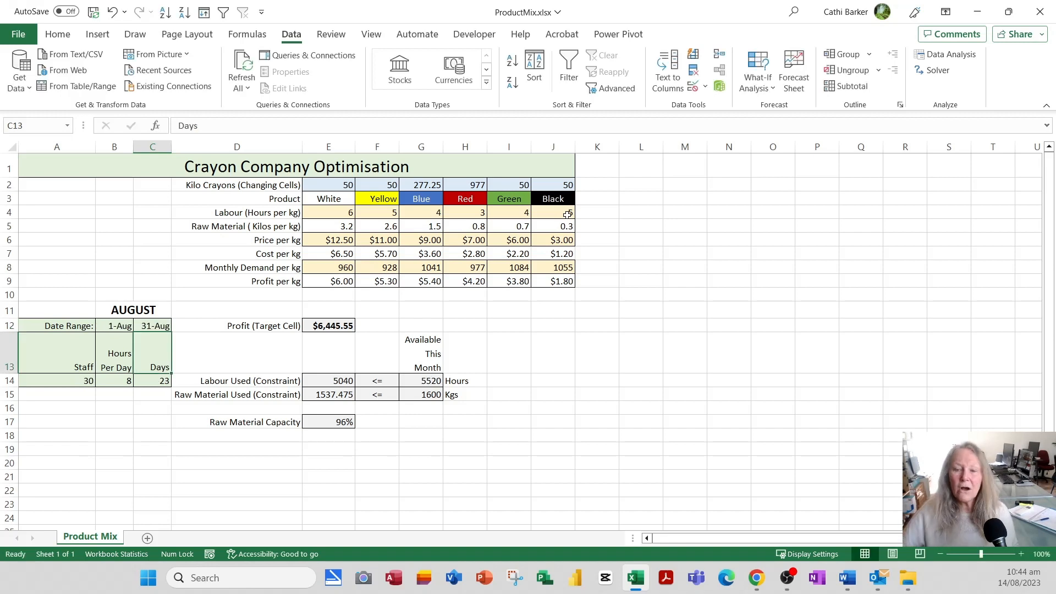
{"action": "left_click", "coordinate": [423, 251]}
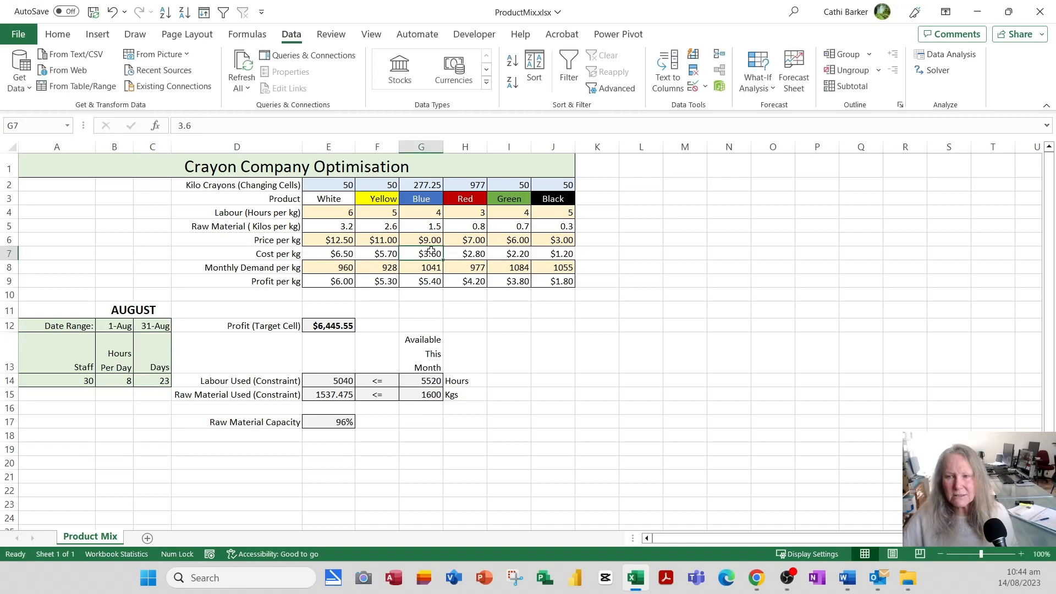
Re-run Solver for August, giving 250.4062 Blue, 977 Red and 196.8438 Green.
{"action": "left_click", "coordinate": [937, 72]}
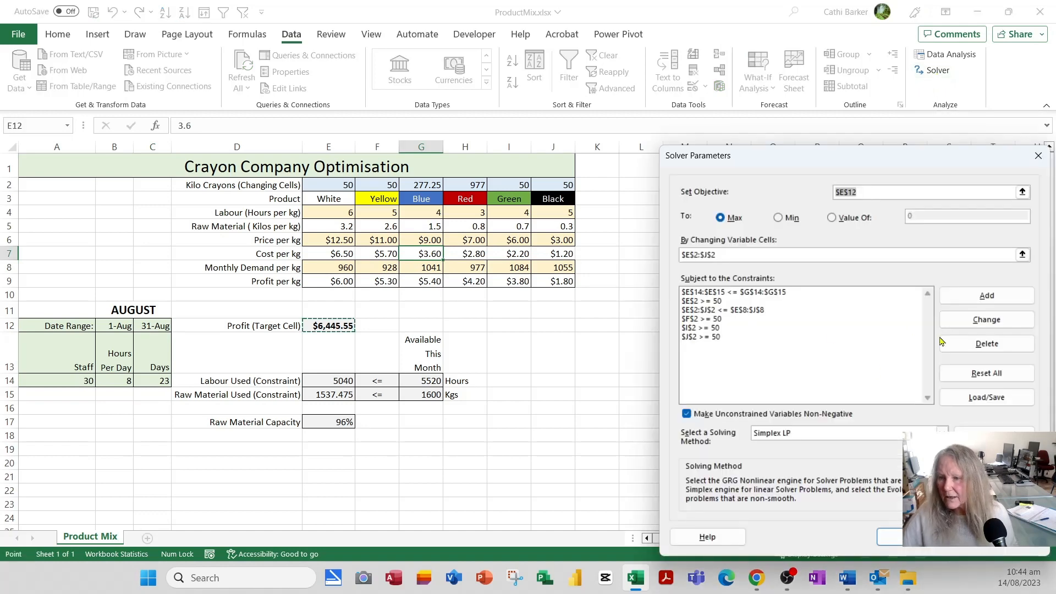
{"action": "left_click", "coordinate": [915, 537]}
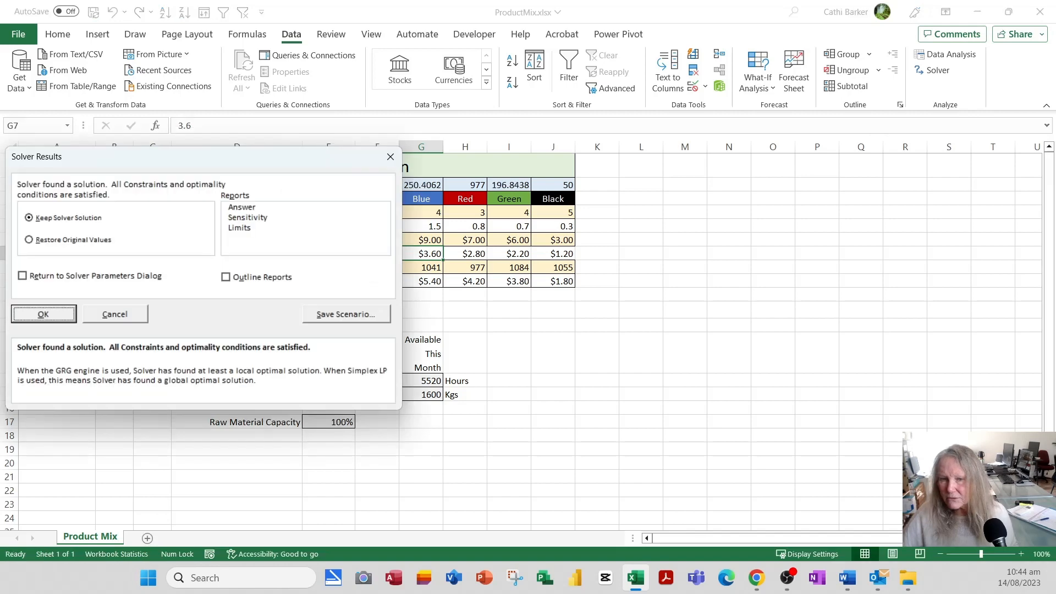
{"action": "left_click_drag", "start_coordinate": [231, 159], "coordinate": [883, 196]}
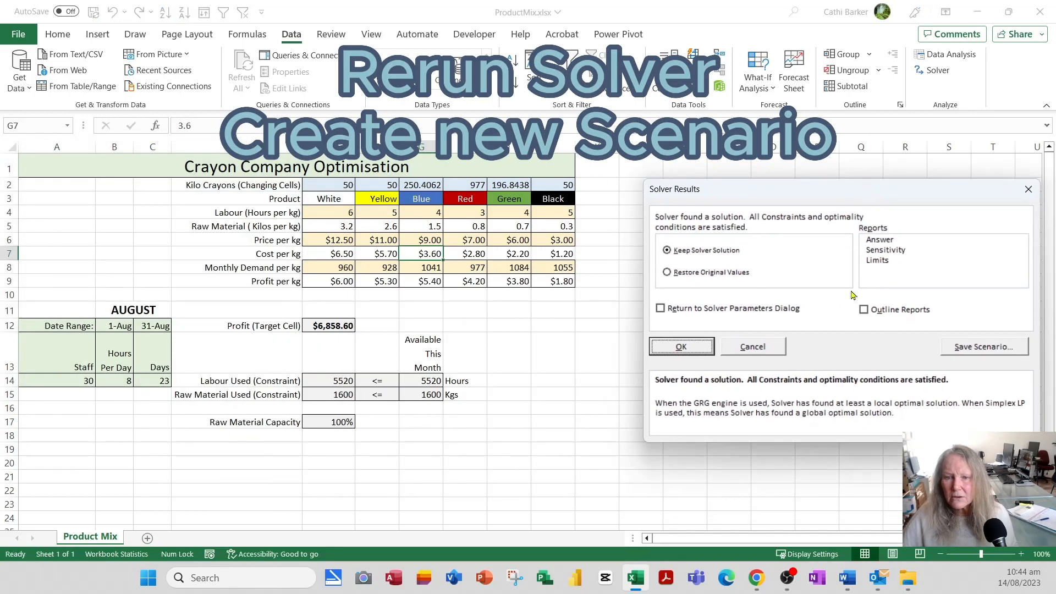
Save the solution as scenario 'August Minimum 50KG' and keep it on the sheet.
{"action": "left_click", "coordinate": [983, 347]}
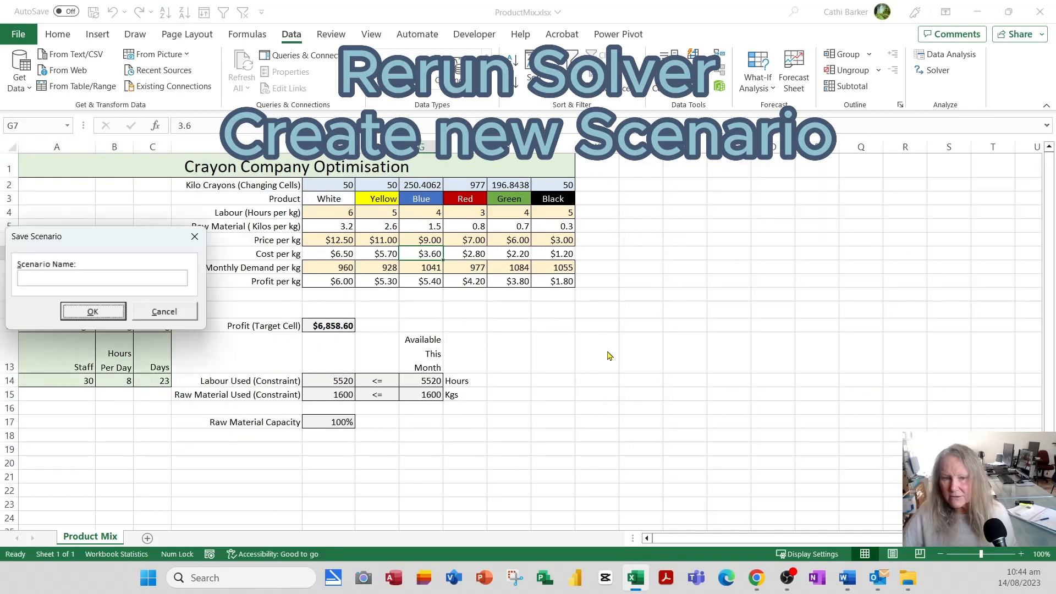
{"action": "left_click", "coordinate": [53, 279]}
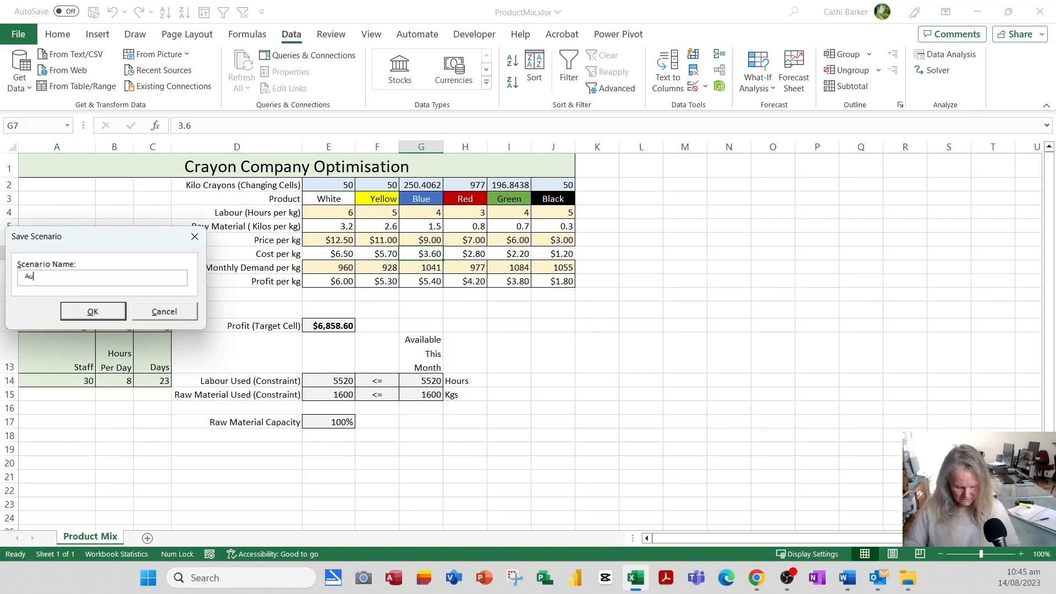
{"action": "type", "text": "ust Minimum 50K"}
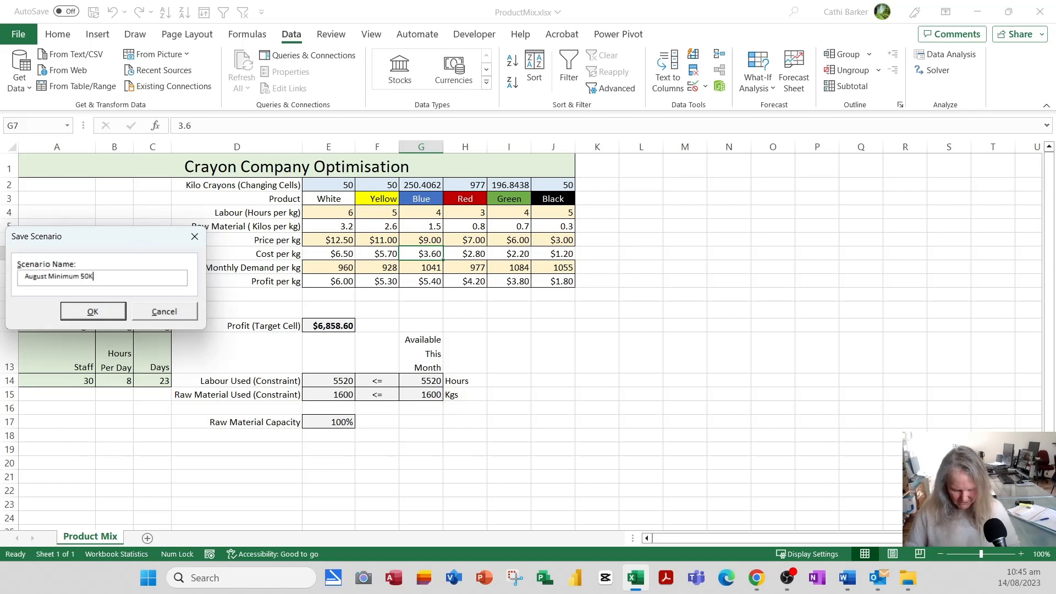
{"action": "type", "text": "G"}
{"action": "left_click", "coordinate": [100, 318]}
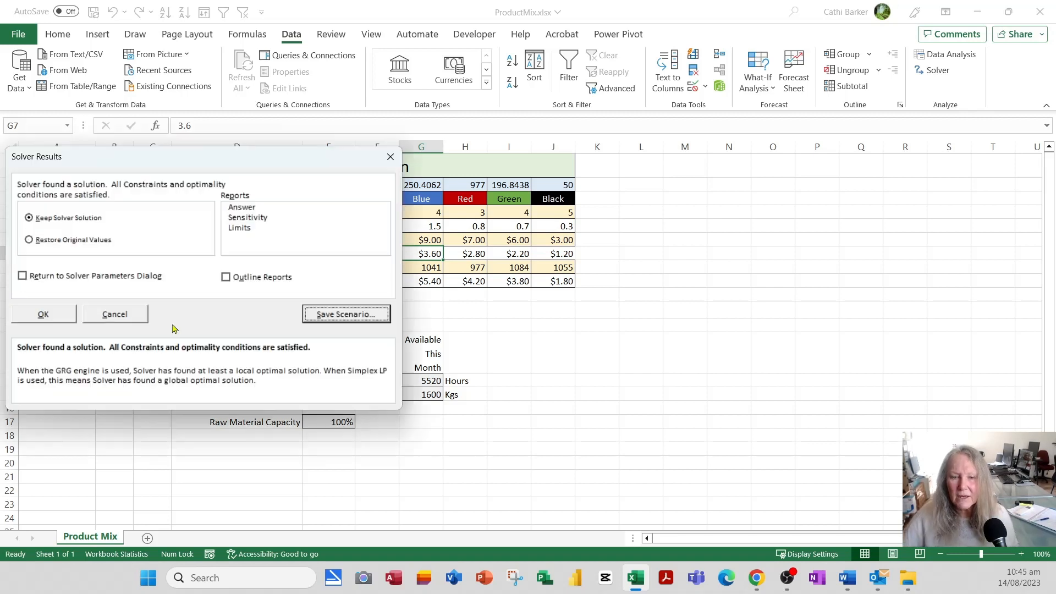
{"action": "left_click", "coordinate": [51, 315]}
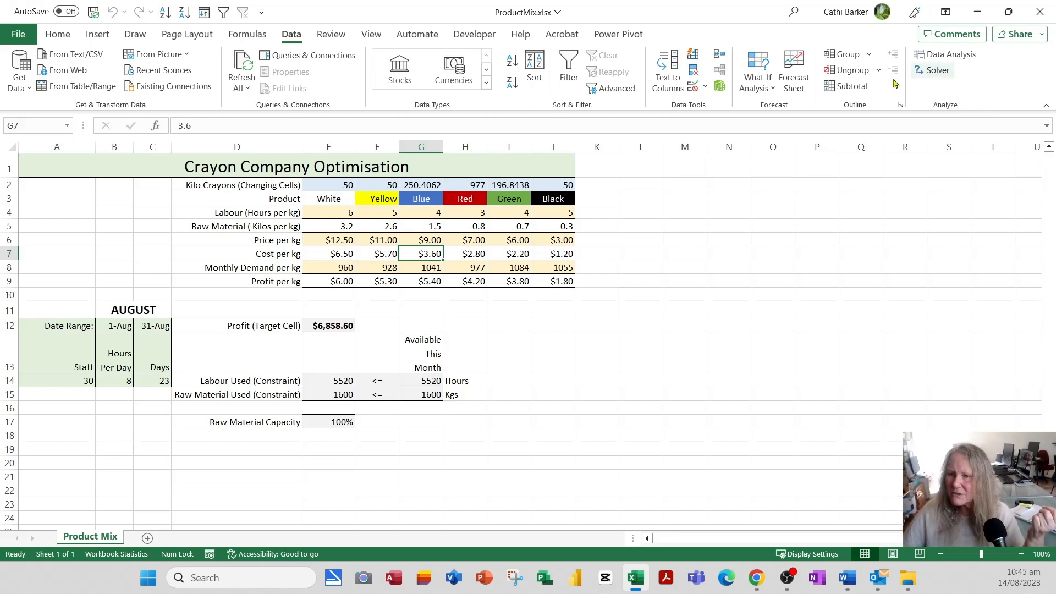
Edit the Minimum of 50KG scenario in Scenario Manager, prefixing its name with 'July'.
{"action": "left_click", "coordinate": [755, 88]}
{"action": "left_click", "coordinate": [780, 109]}
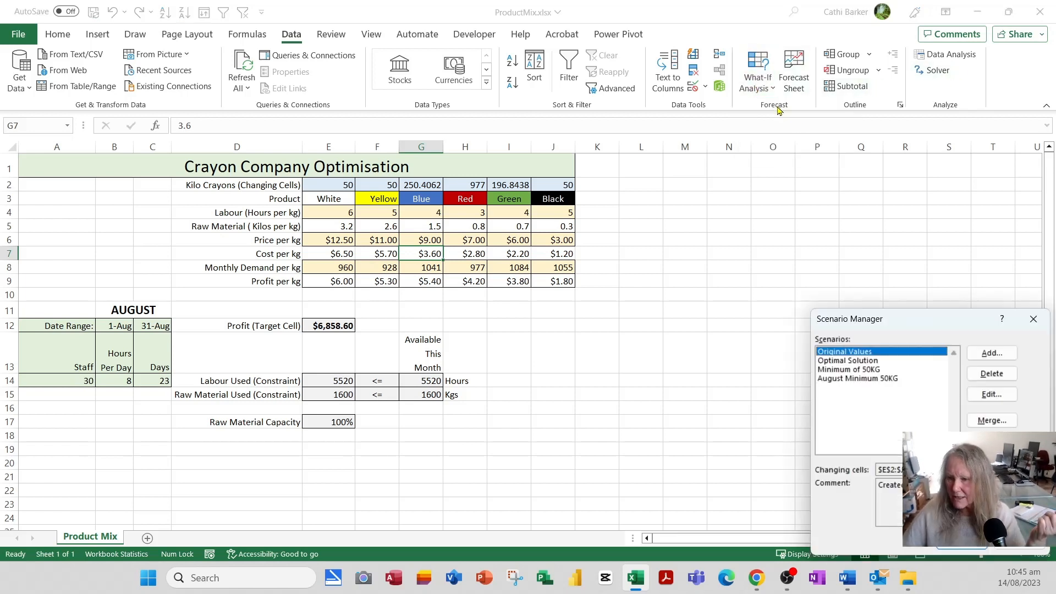
{"action": "left_click", "coordinate": [868, 370]}
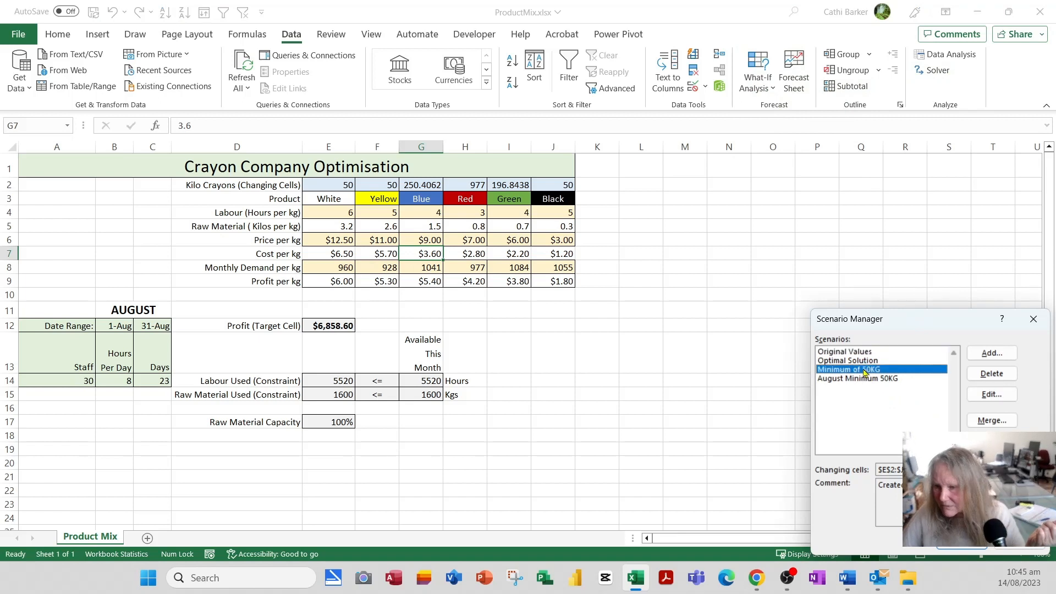
{"action": "left_click", "coordinate": [992, 394]}
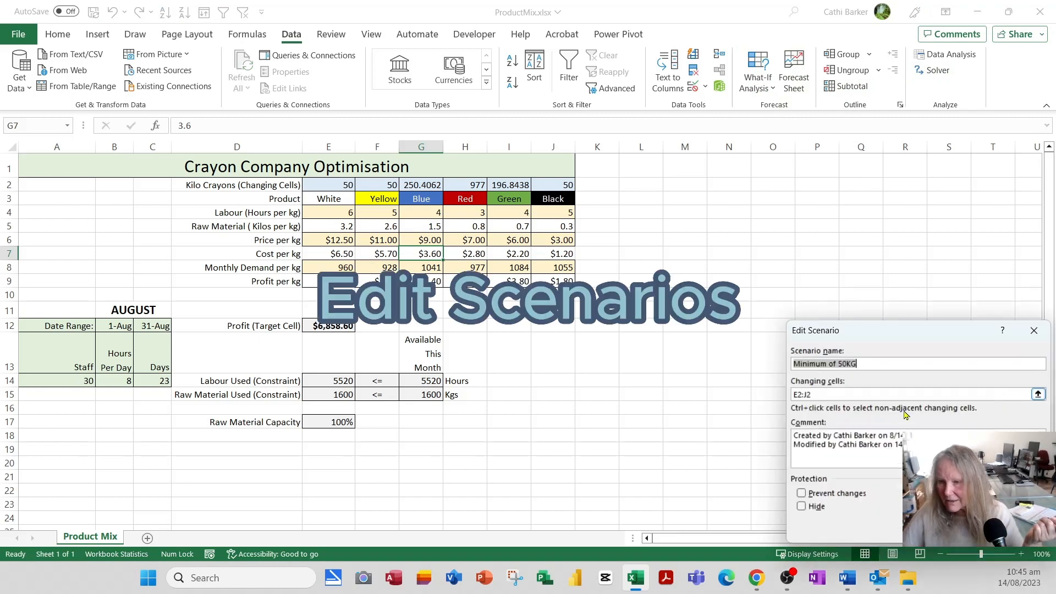
{"action": "left_click", "coordinate": [811, 365]}
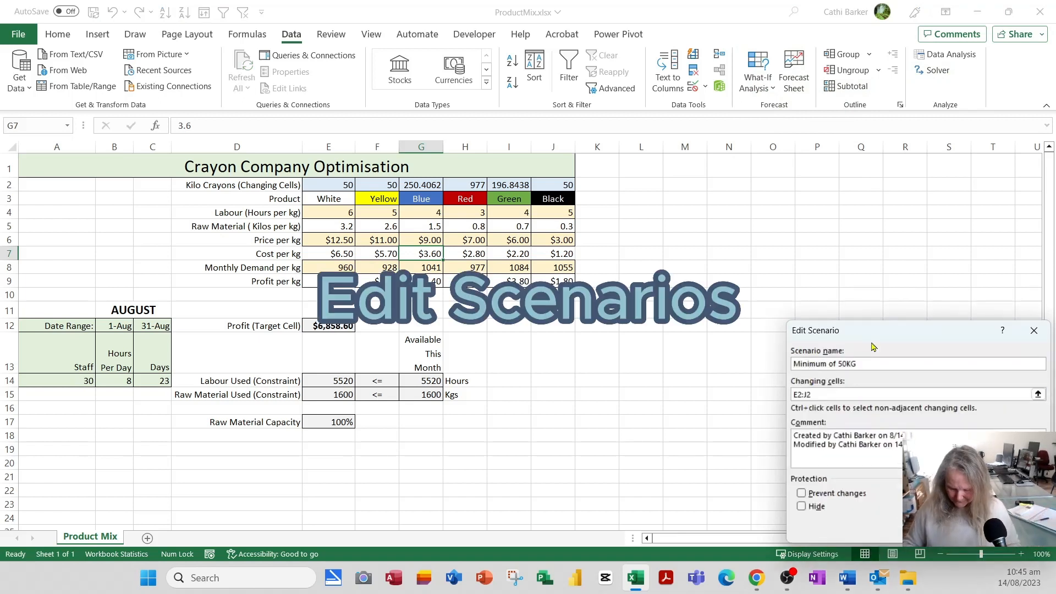
{"action": "type", "text": "July"}
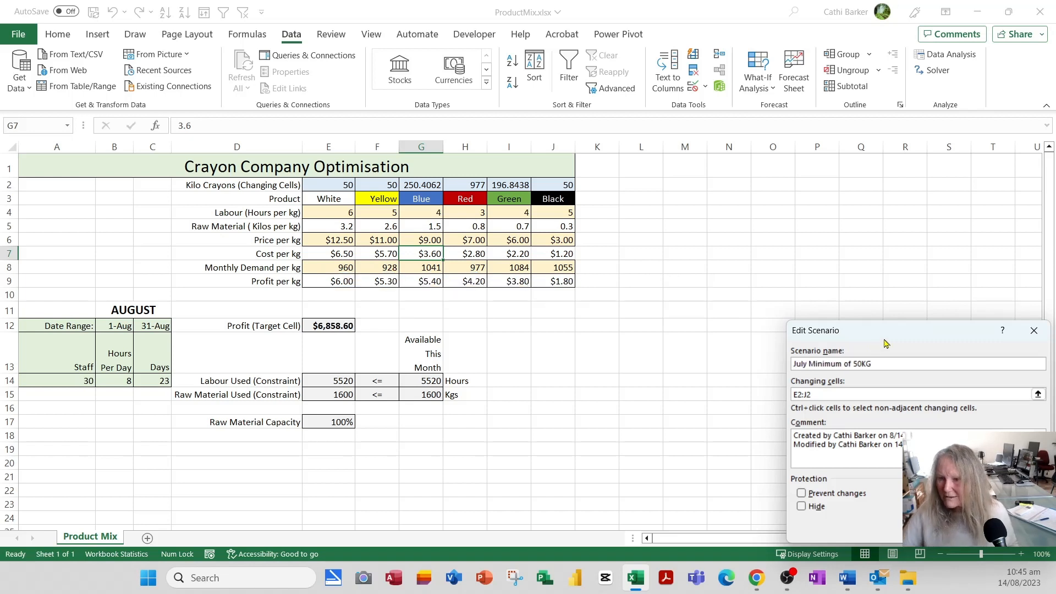
{"action": "key", "text": "Return"}
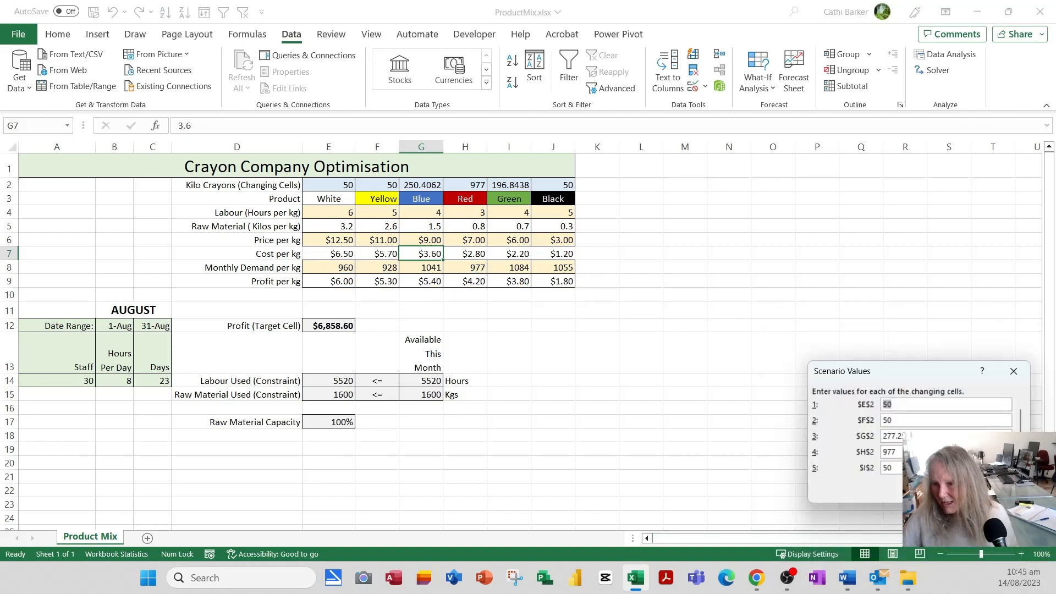
{"action": "key", "text": "Return"}
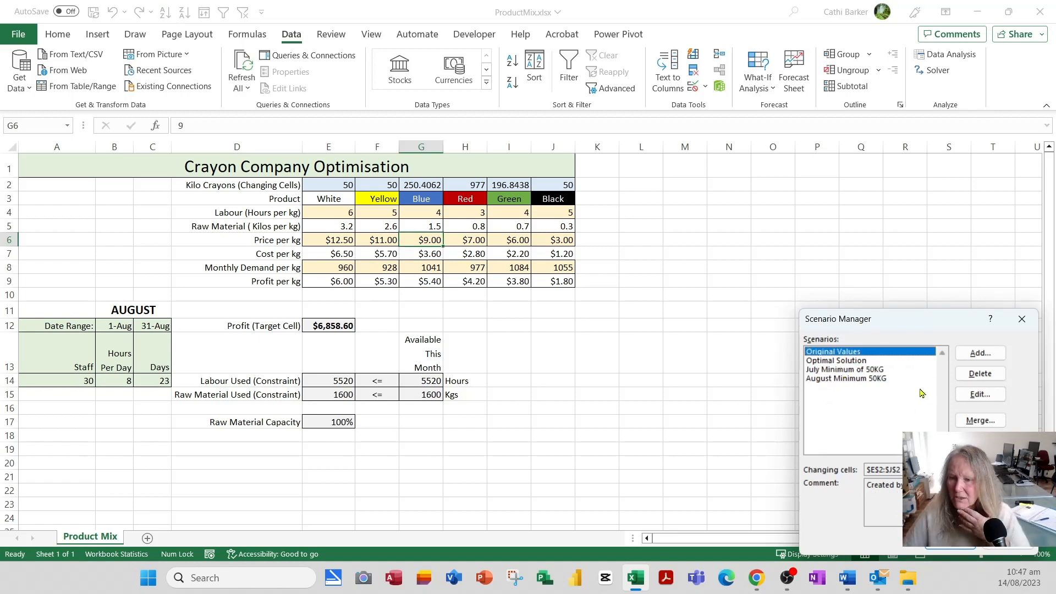
Delete the Optimal Solution scenario, show Original Values with $4,504.00 profit, and start a summary.
{"action": "left_click", "coordinate": [836, 363]}
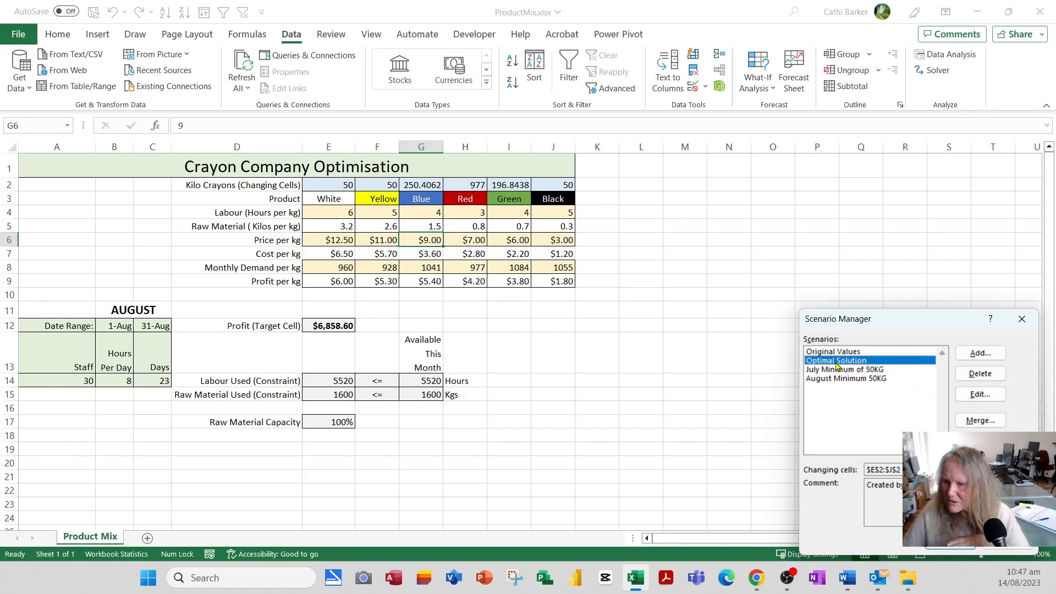
{"action": "left_click", "coordinate": [985, 378]}
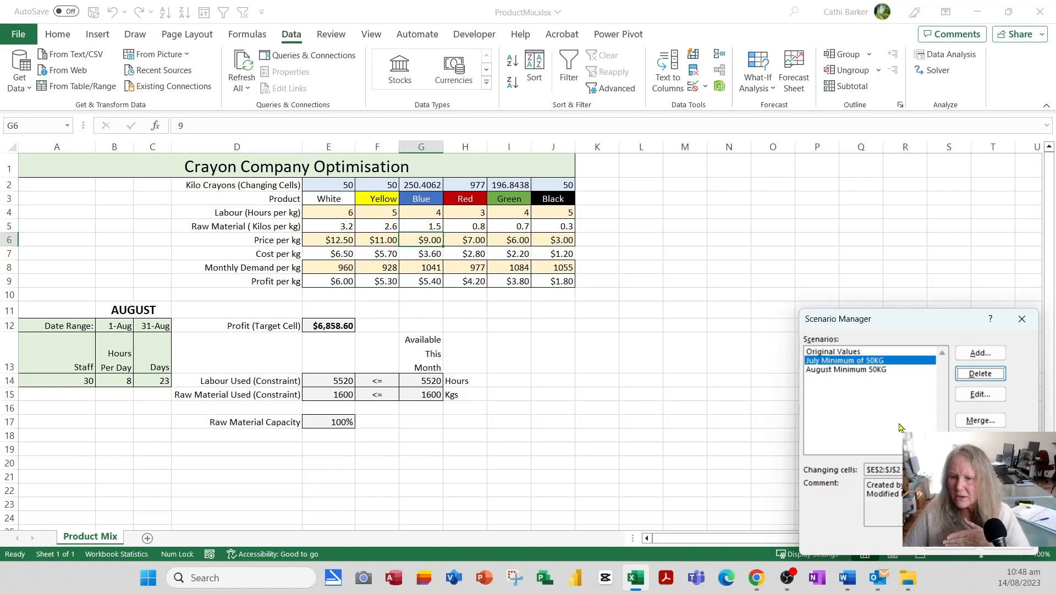
{"action": "left_click", "coordinate": [863, 352]}
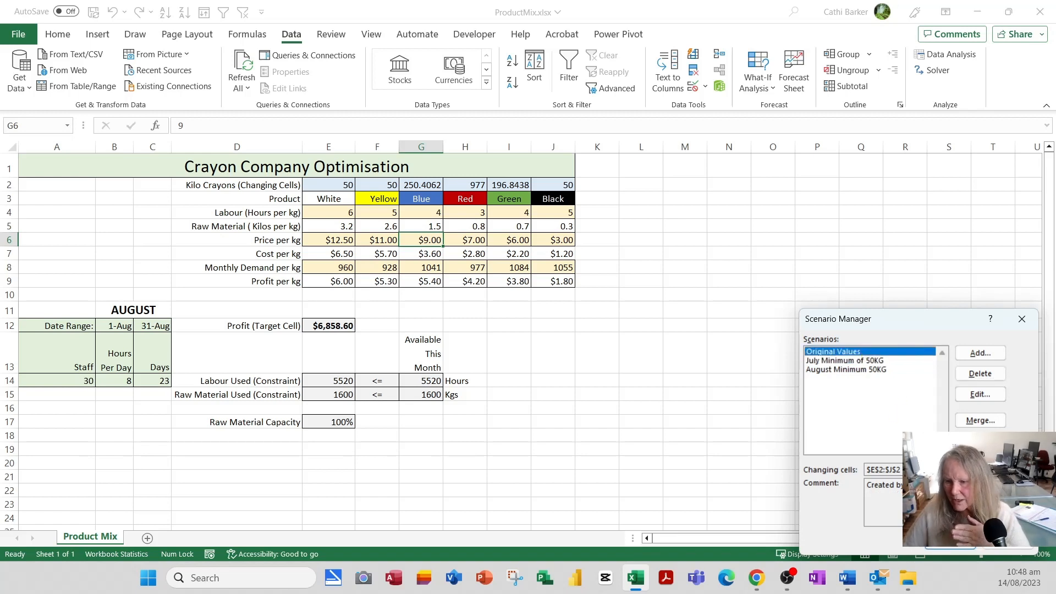
{"action": "left_click", "coordinate": [946, 549]}
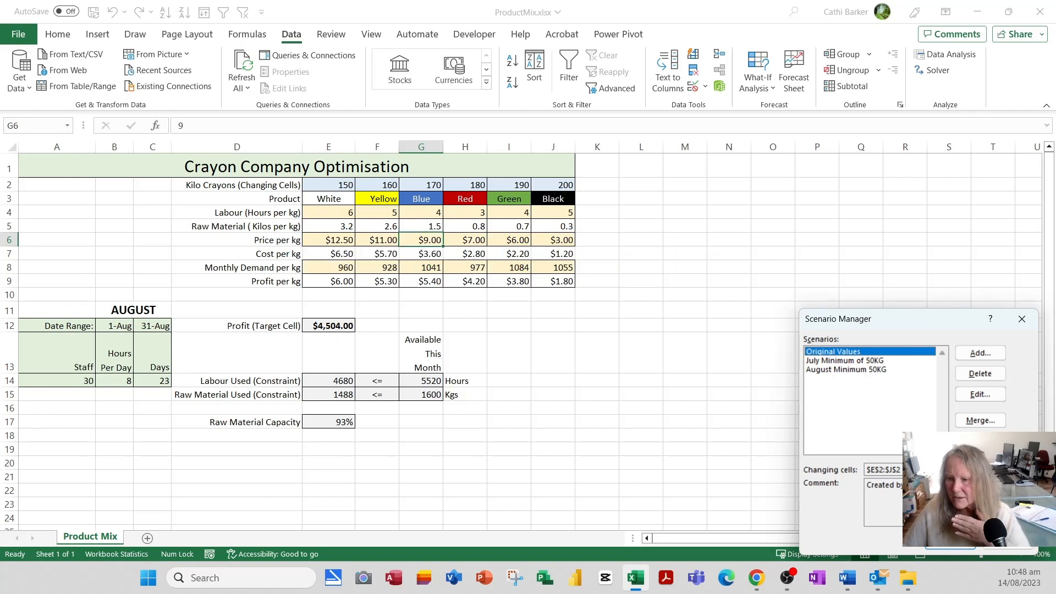
{"action": "left_click", "coordinate": [980, 442]}
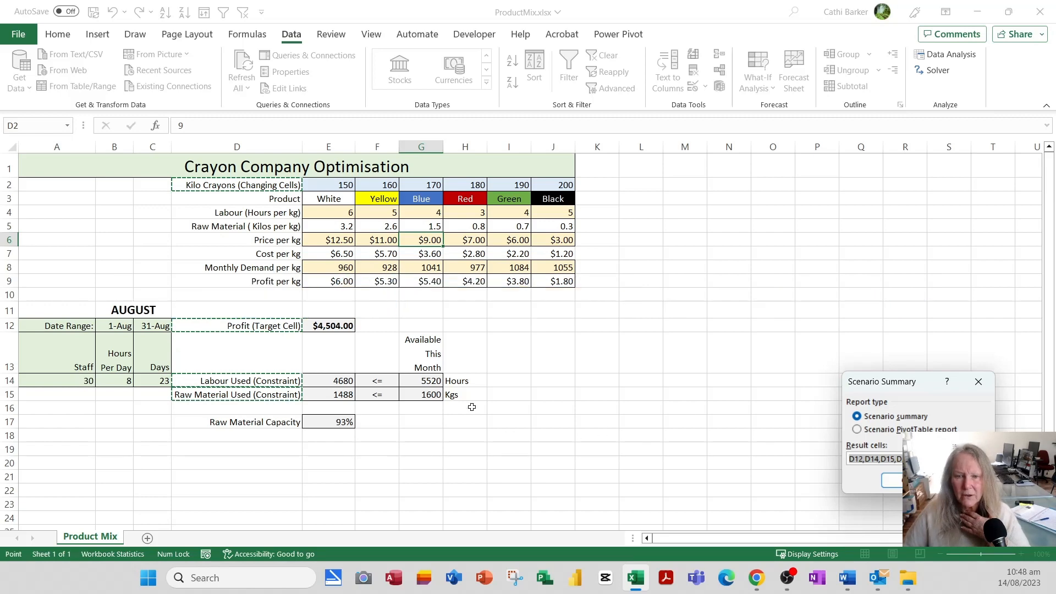
Generate the Scenario Summary report using result cells E2, E12, E14, E15 and E17.
{"action": "left_click", "coordinate": [348, 187]}
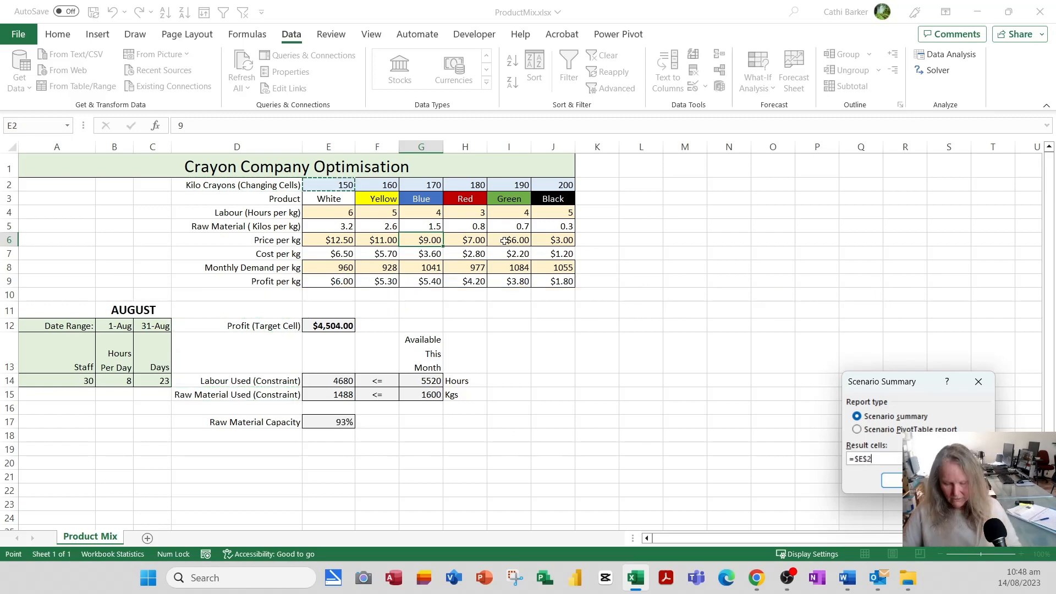
{"action": "type", "text": ","}
{"action": "left_click", "coordinate": [336, 327]}
{"action": "type", "text": ","}
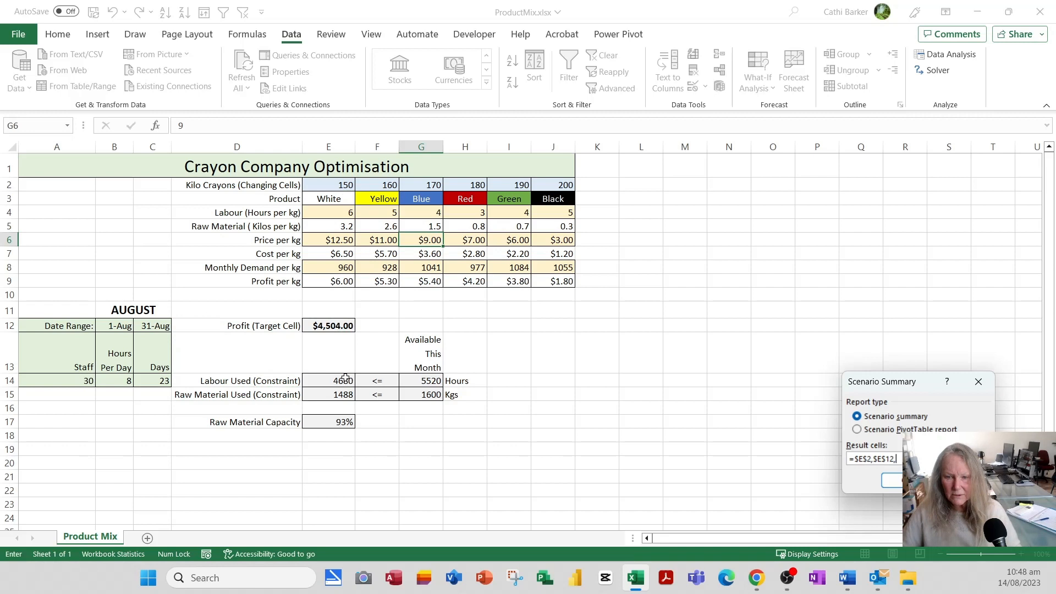
{"action": "left_click", "coordinate": [342, 381]}
{"action": "type", "text": ","}
{"action": "left_click", "coordinate": [342, 395]}
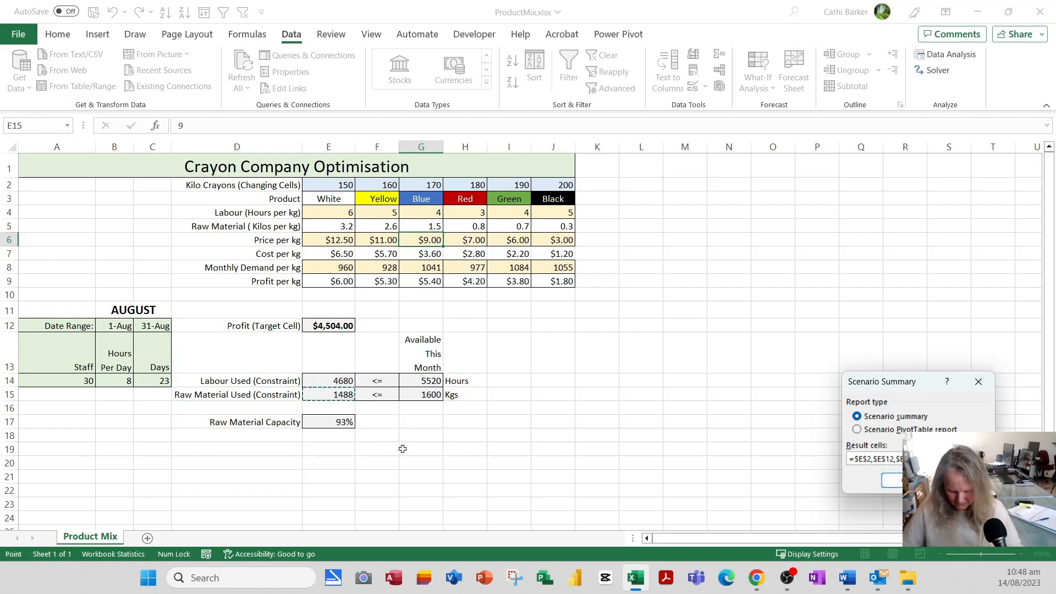
{"action": "type", "text": ","}
{"action": "left_click", "coordinate": [343, 424]}
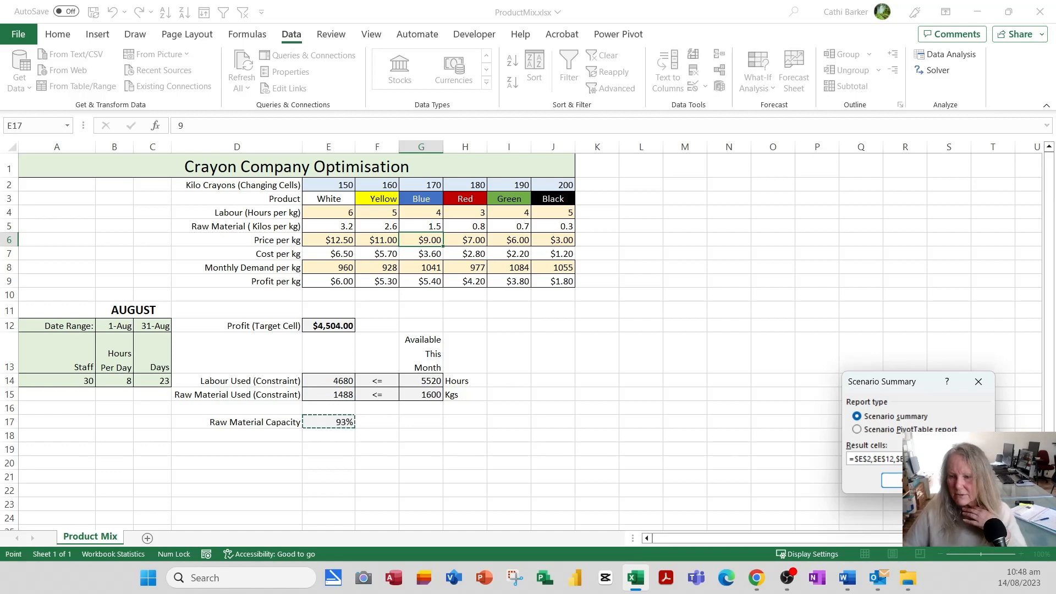
{"action": "left_click", "coordinate": [892, 481]}
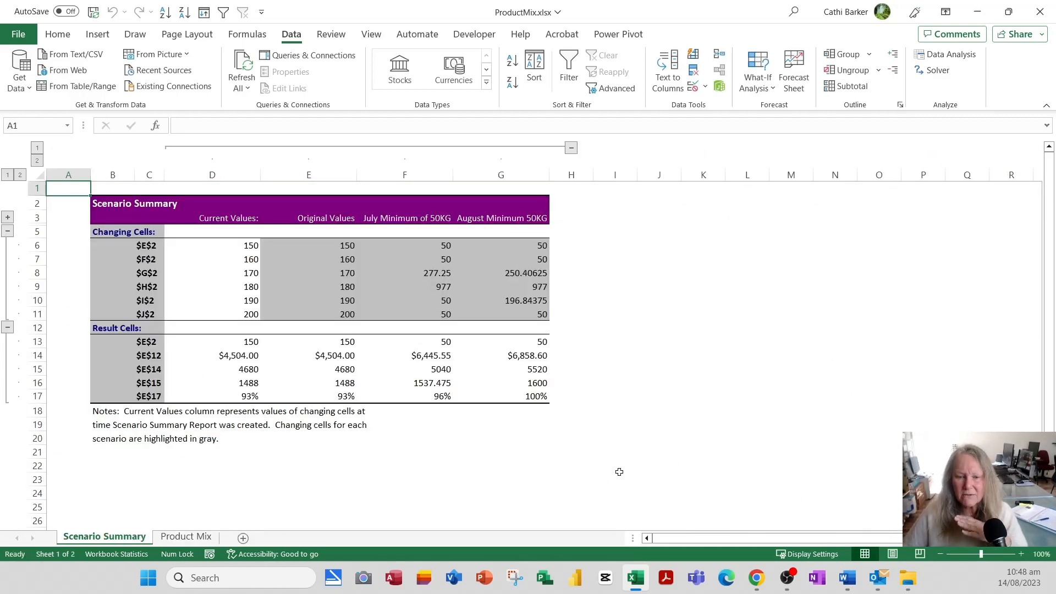
{"action": "left_click", "coordinate": [330, 358]}
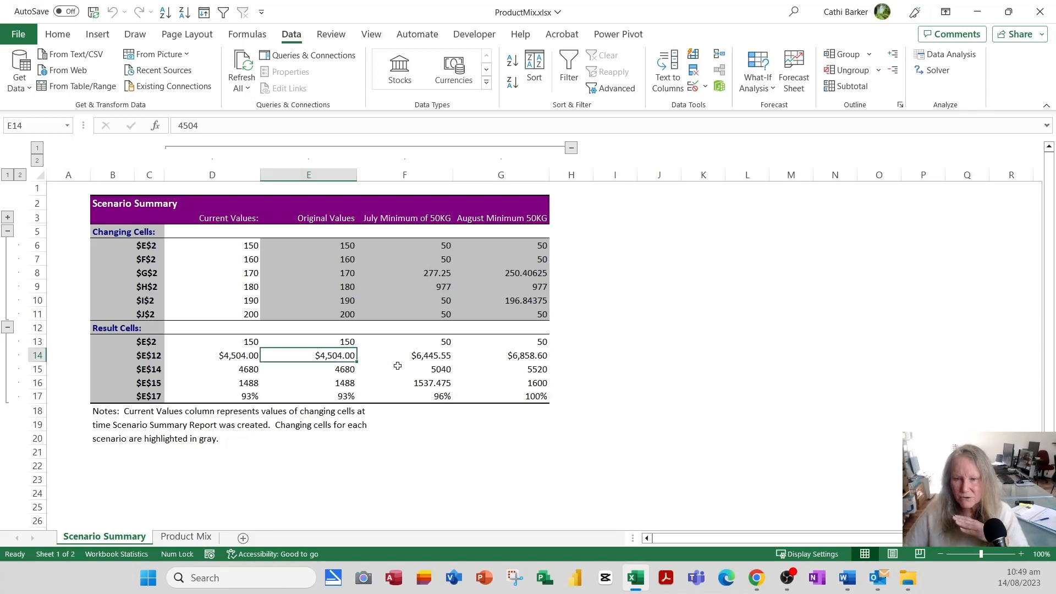
{"action": "left_click", "coordinate": [444, 357]}
{"action": "left_click", "coordinate": [530, 353]}
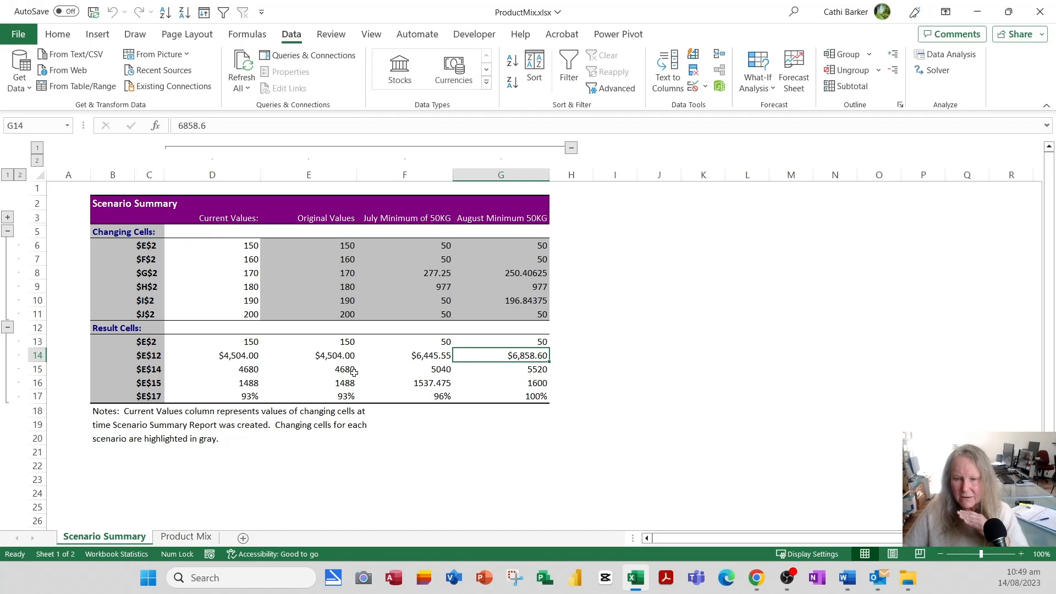
{"action": "left_click", "coordinate": [346, 397]}
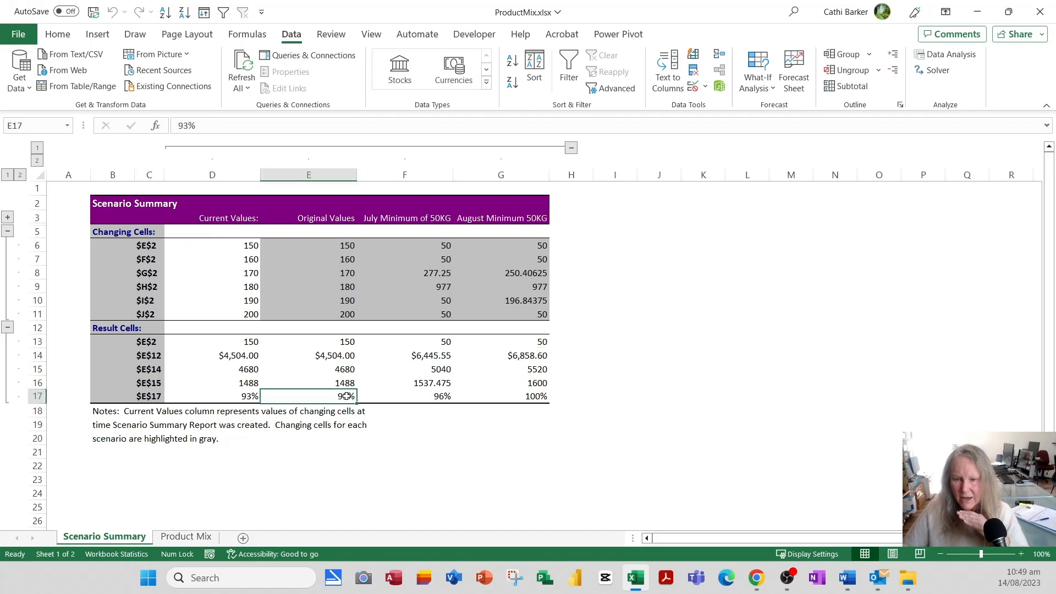
{"action": "left_click", "coordinate": [443, 396]}
{"action": "left_click", "coordinate": [531, 398]}
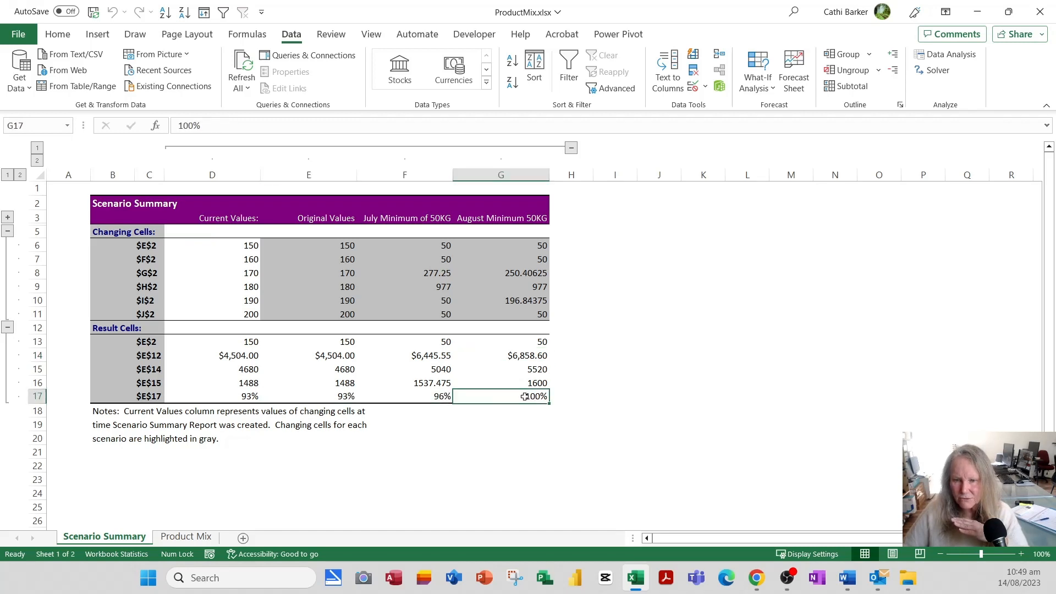
{"action": "left_click", "coordinate": [436, 398]}
{"action": "left_click", "coordinate": [350, 398]}
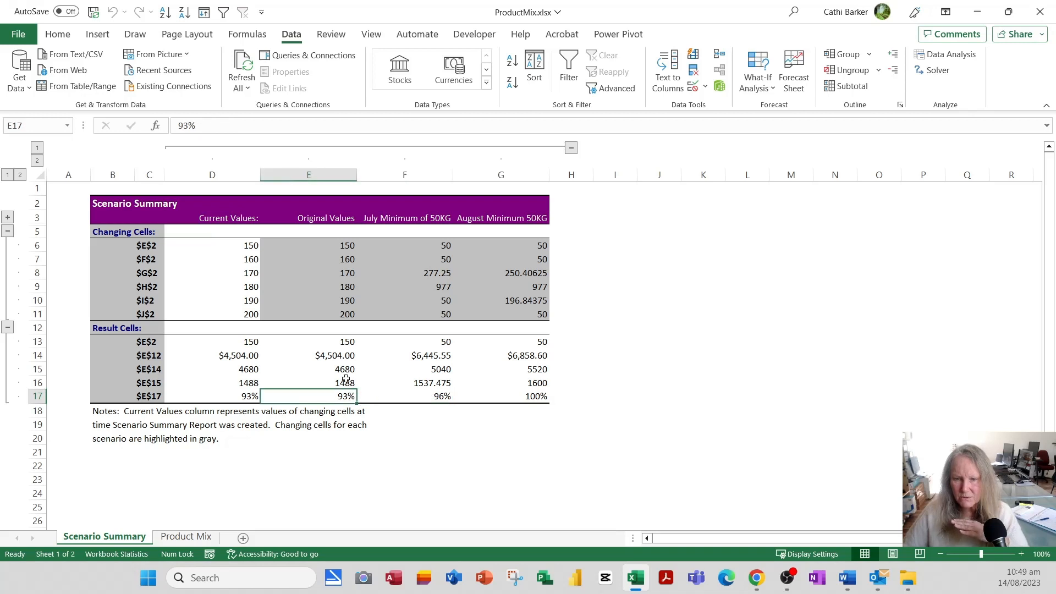
{"action": "left_click", "coordinate": [345, 382]}
{"action": "left_click", "coordinate": [421, 383]}
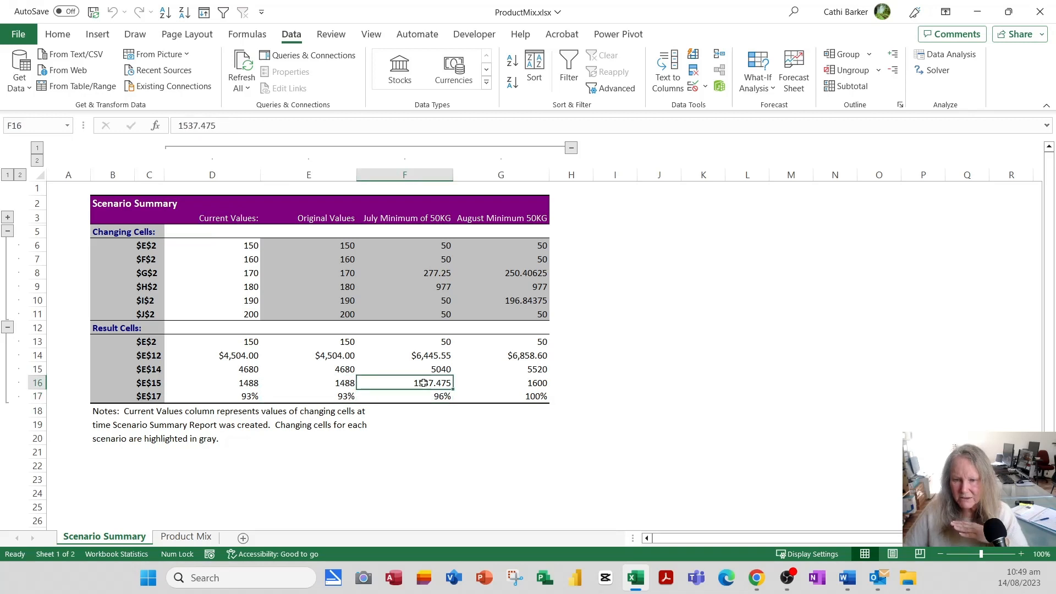
{"action": "left_click", "coordinate": [525, 384]}
{"action": "left_click", "coordinate": [342, 369]}
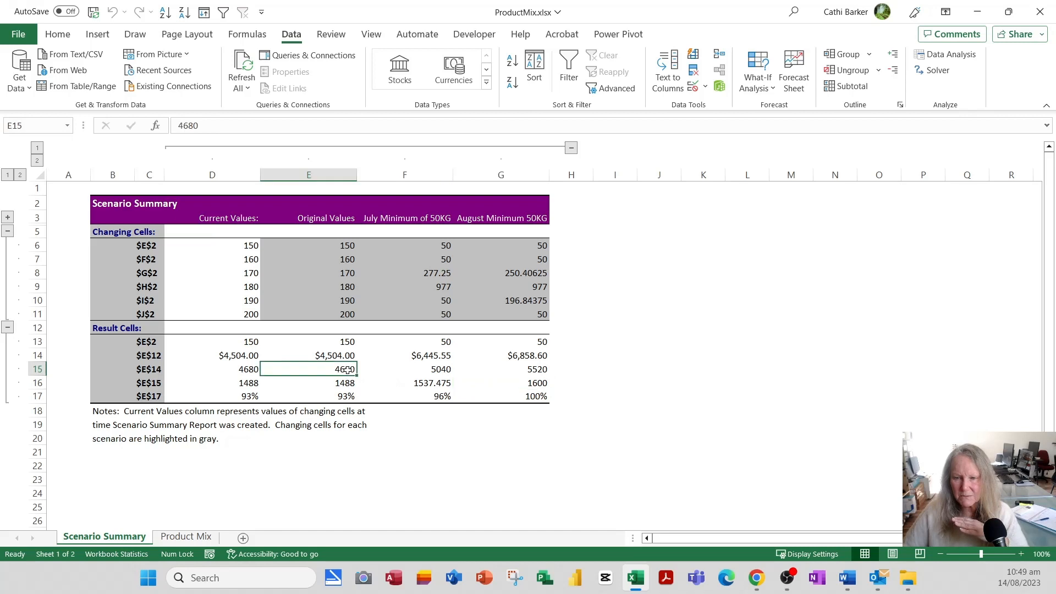
{"action": "left_click", "coordinate": [141, 371]}
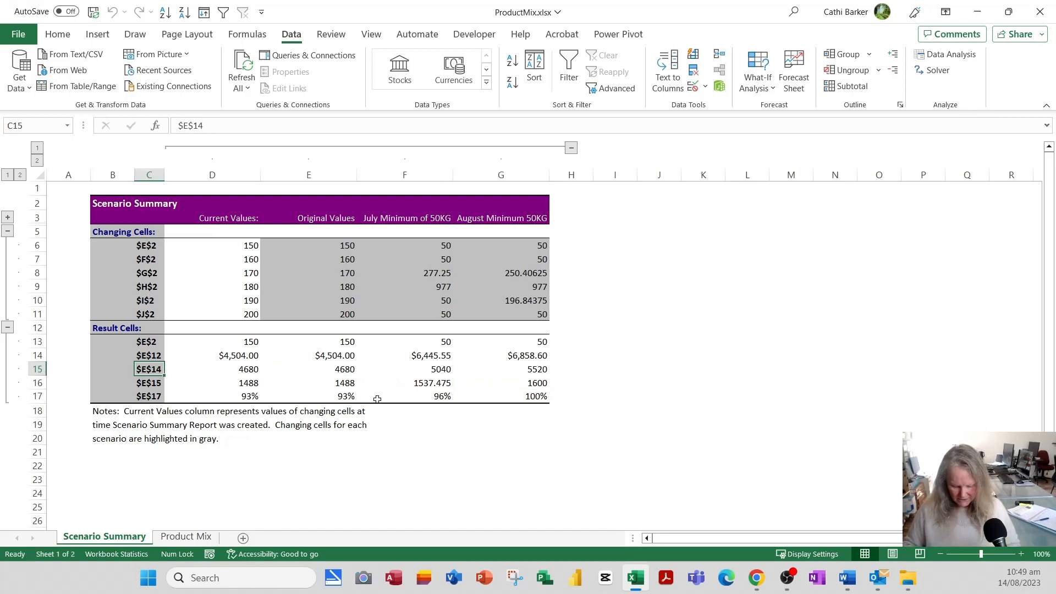
Relabel the result rows as Profit, Labour, Raw Material and Material Utilisation.
{"action": "type", "text": "Labour"}
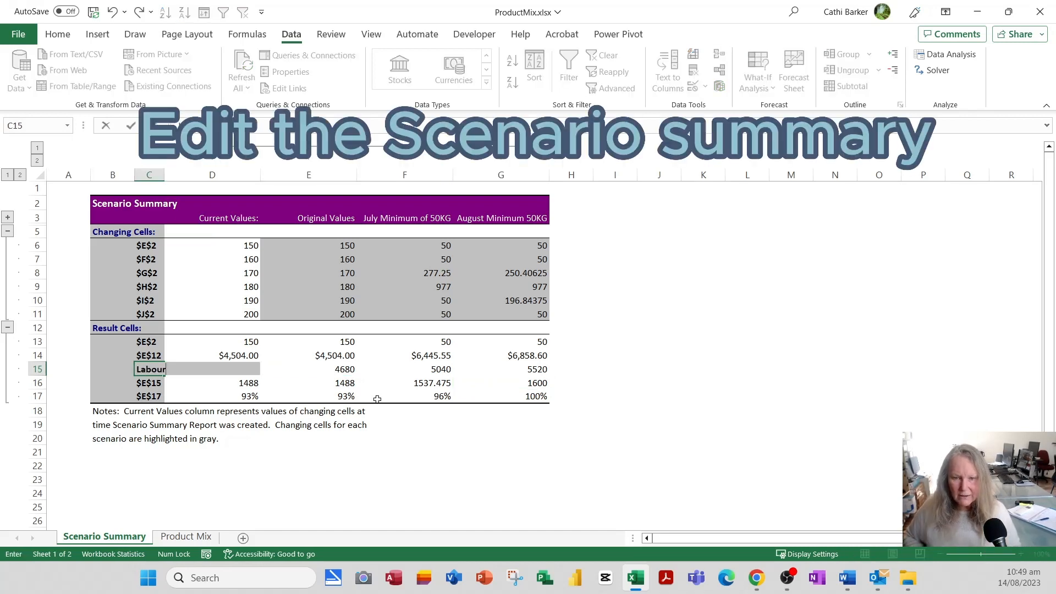
{"action": "key", "text": "Return"}
{"action": "type", "text": "Raw Material"}
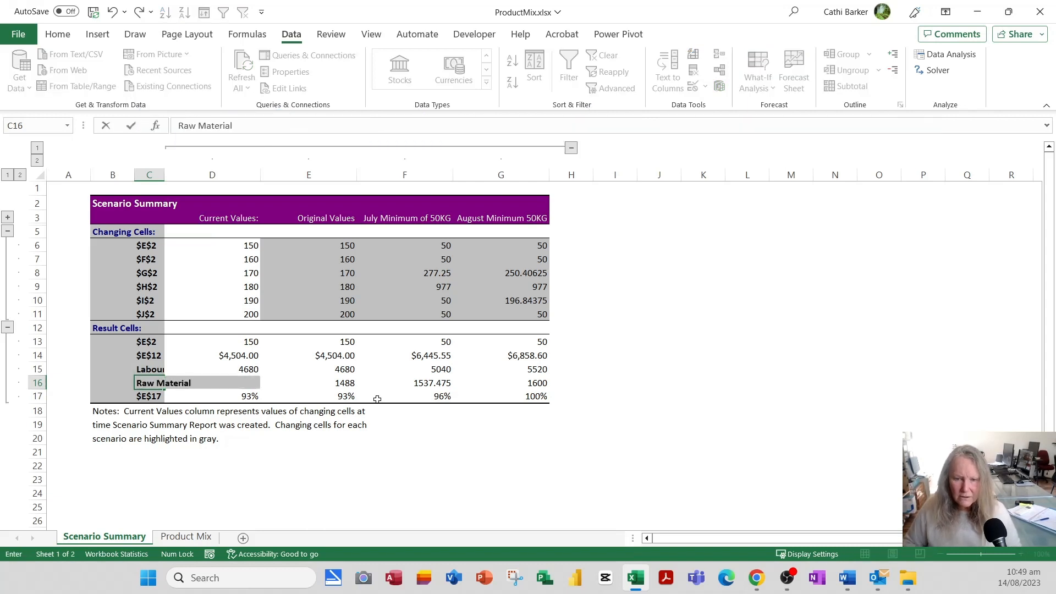
{"action": "key", "text": "Return"}
{"action": "type", "text": "Mat"}
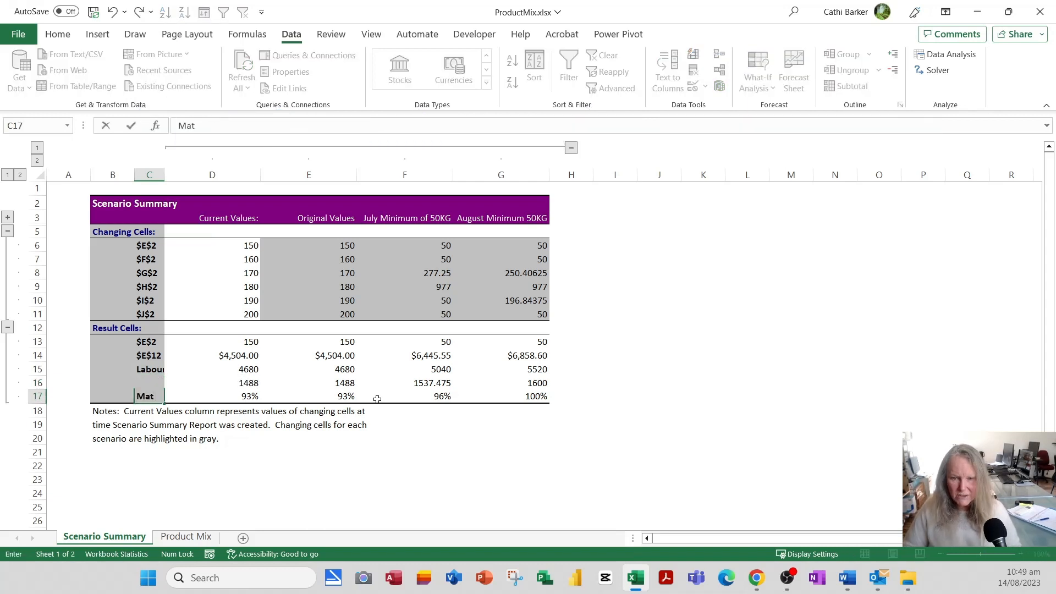
{"action": "type", "text": "erial Utili"}
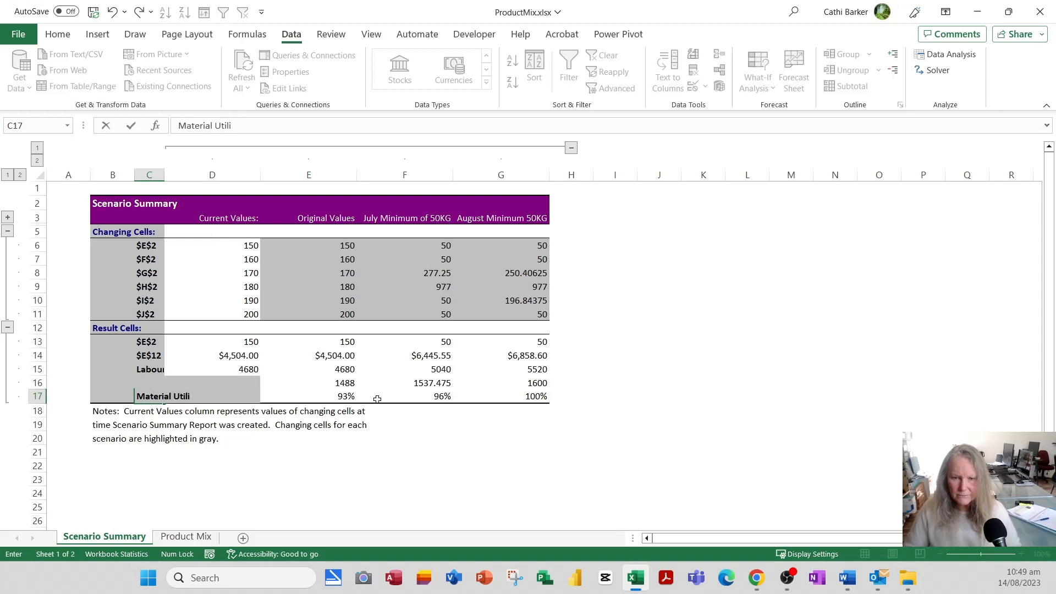
{"action": "type", "text": "satio"}
{"action": "key", "text": "Up"}
{"action": "key", "text": "Up"}
{"action": "key", "text": "Up"}
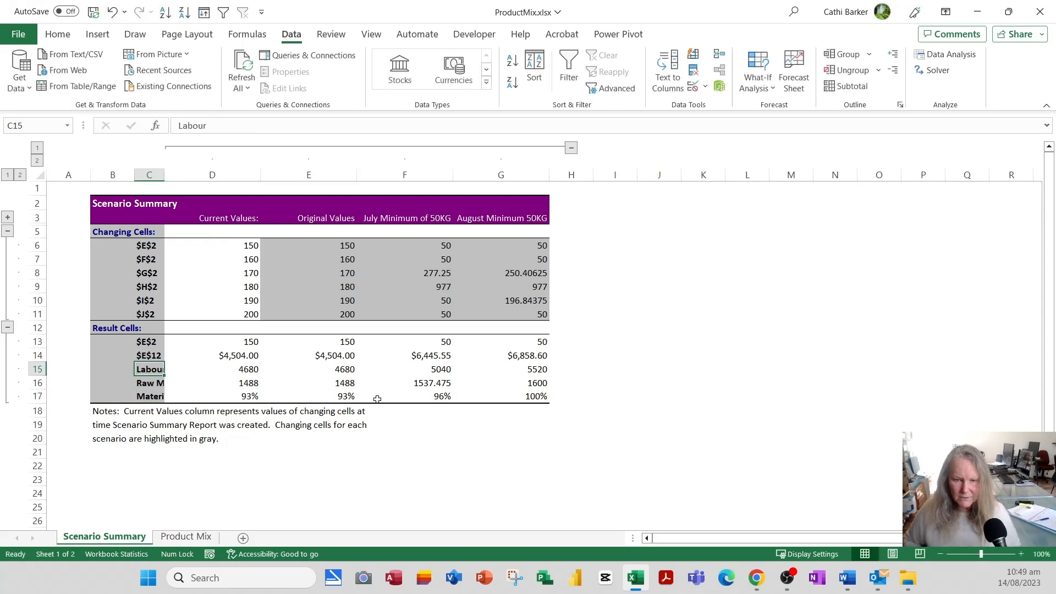
{"action": "type", "text": "O"}
{"action": "key", "text": "BackSpace"}
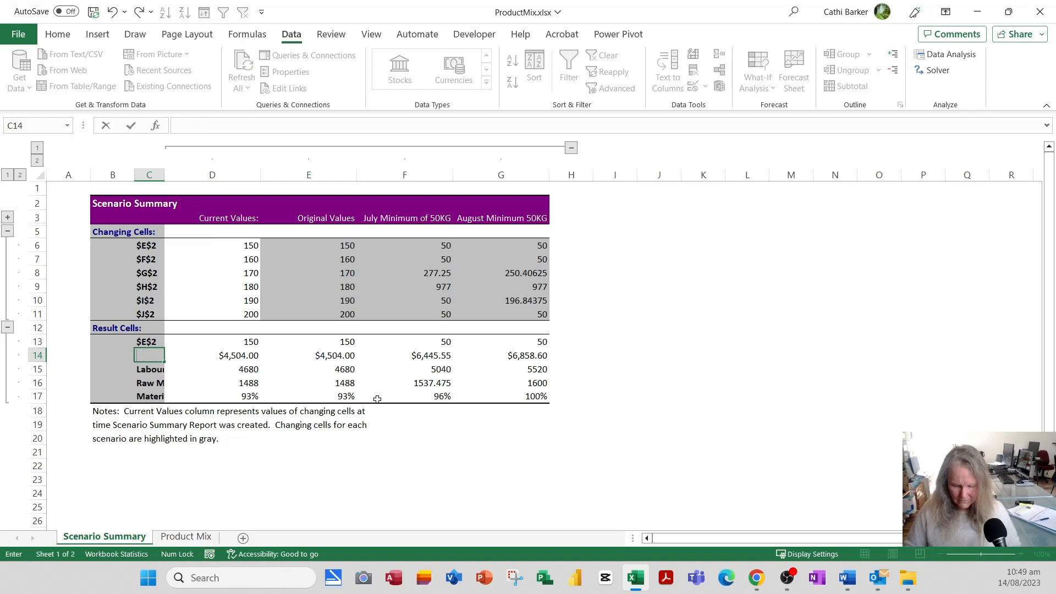
{"action": "type", "text": "Pfot"}
{"action": "key", "text": "BackSpace"}
{"action": "key", "text": "BackSpace"}
{"action": "key", "text": "BackSpace"}
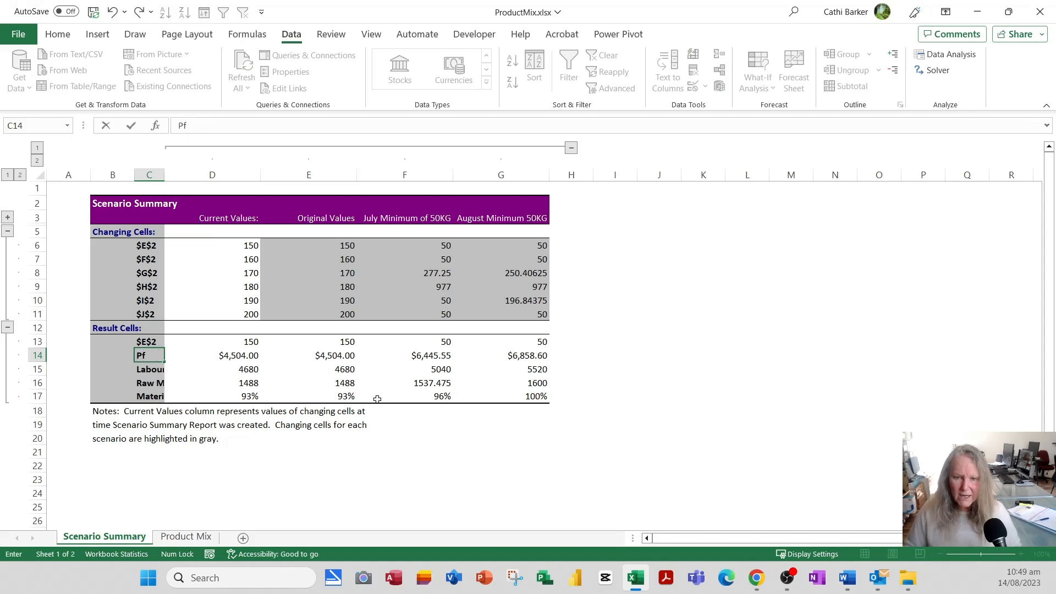
{"action": "type", "text": "rofit"}
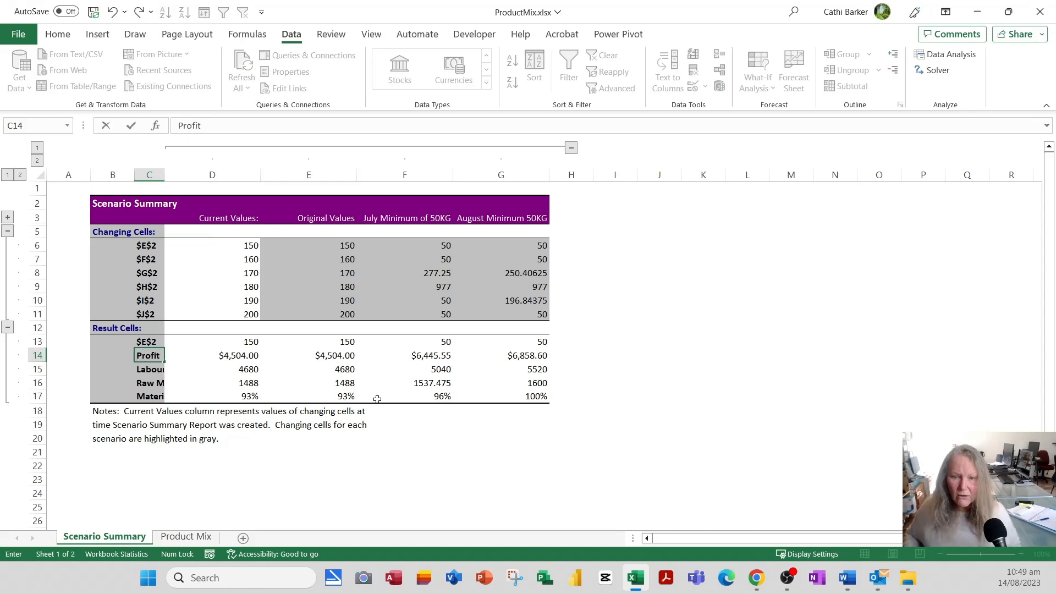
{"action": "key", "text": "Return"}
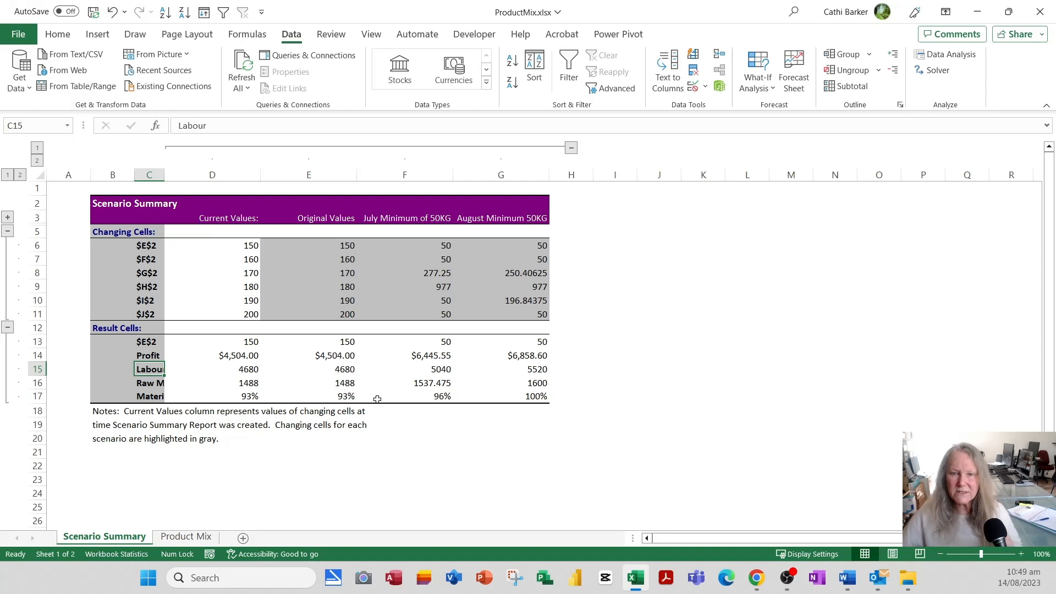
Autofit column C, delete the $E$2 result row 13, and return to the Product Mix sheet.
{"action": "double_click", "coordinate": [165, 175]}
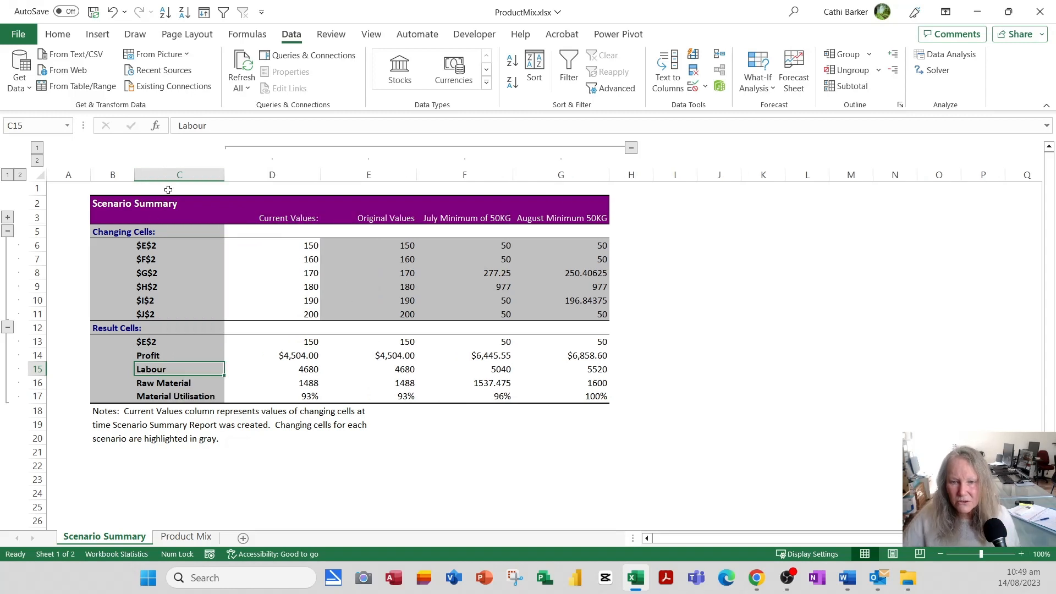
{"action": "left_click", "coordinate": [36, 341]}
{"action": "key", "text": "ctrl+minus"}
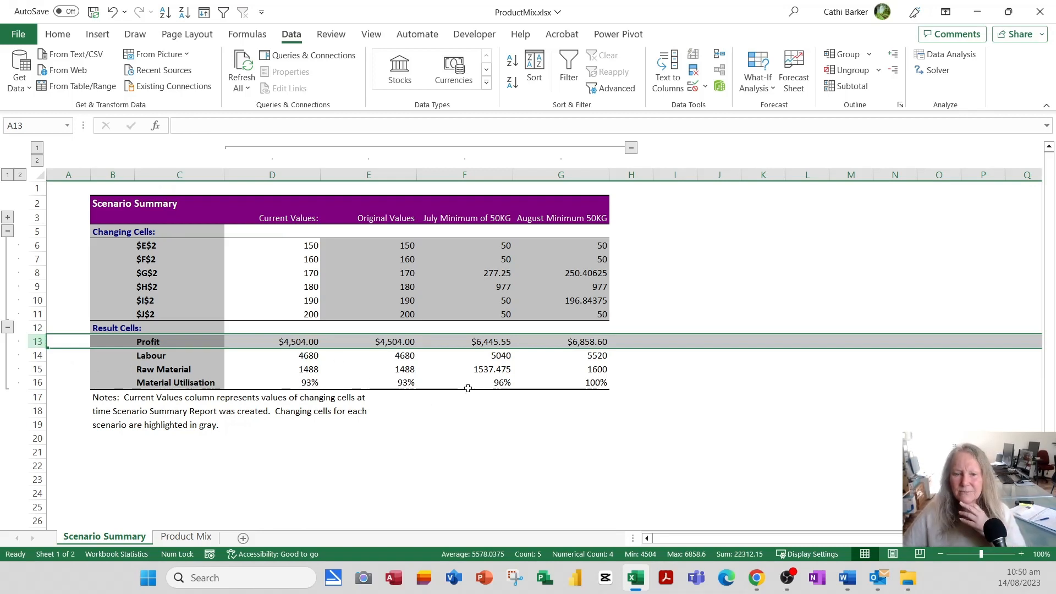
{"action": "left_click", "coordinate": [157, 246]}
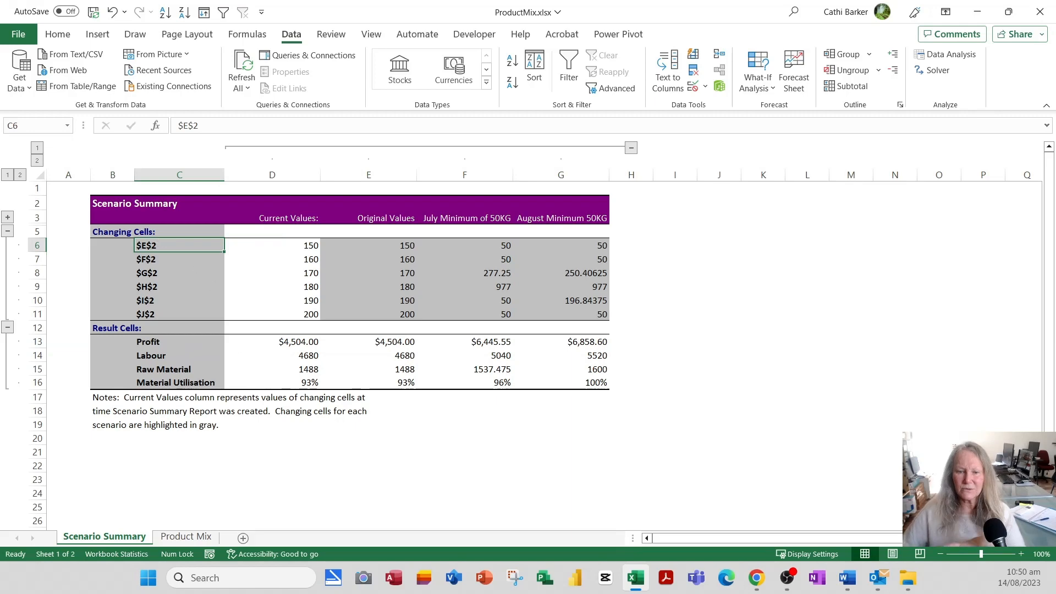
{"action": "left_click", "coordinate": [186, 537]}
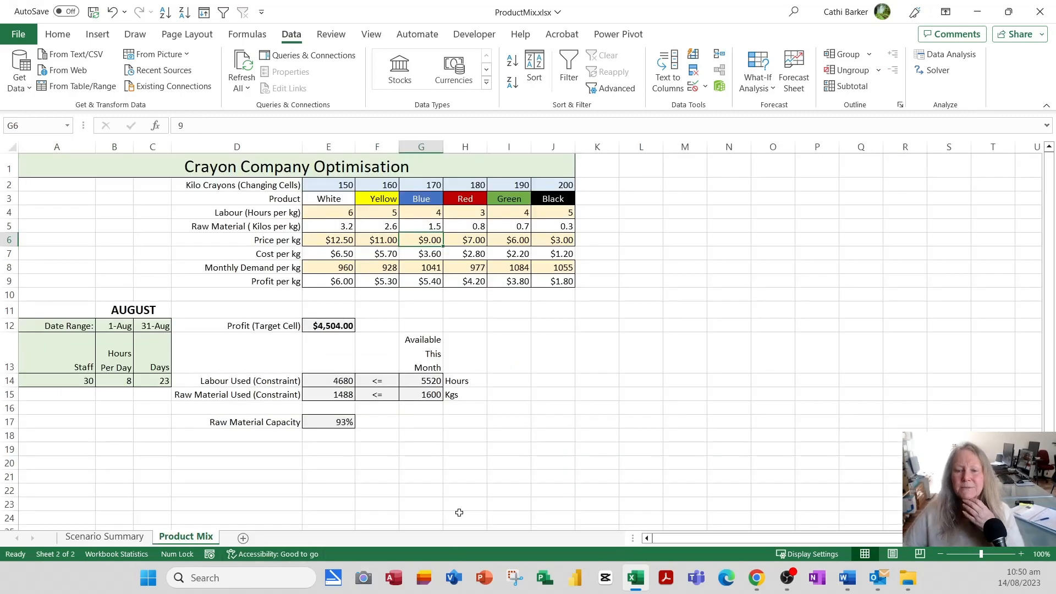